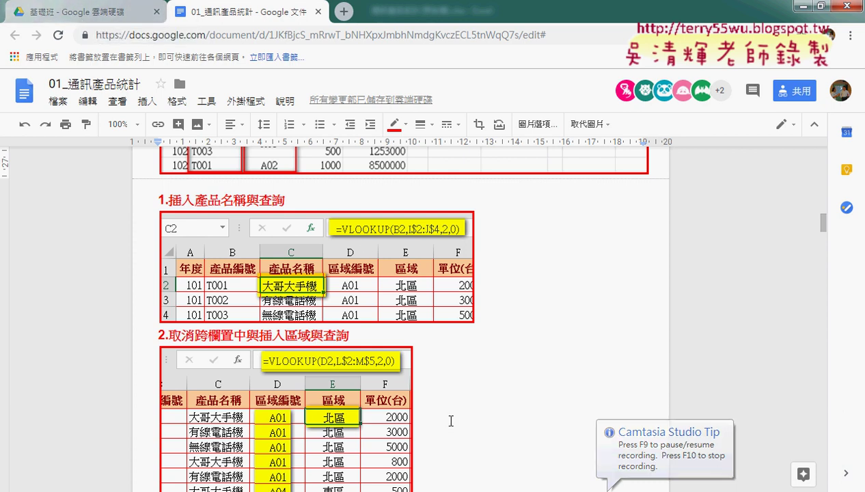
- Scroll the guide to the VLOOKUP steps and bring the 通訊產品統計(原始檔).xlsx workbook forward
scroll(449, 421, down, 1)
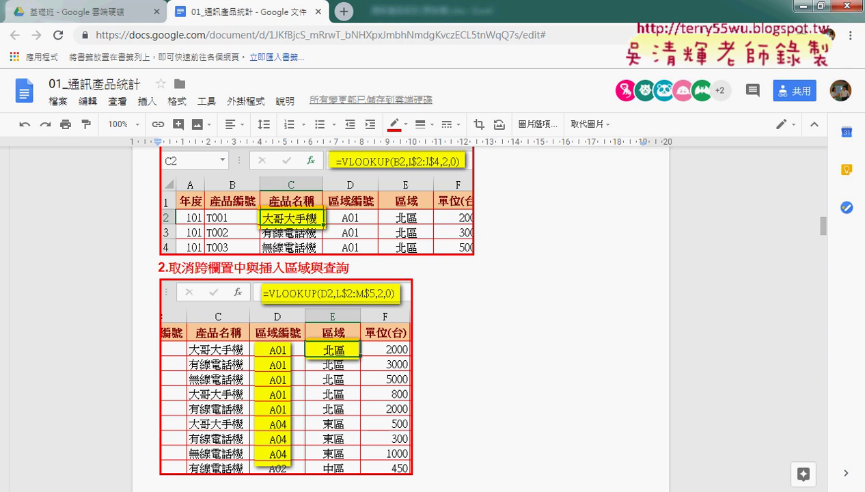
key(alt+Tab)
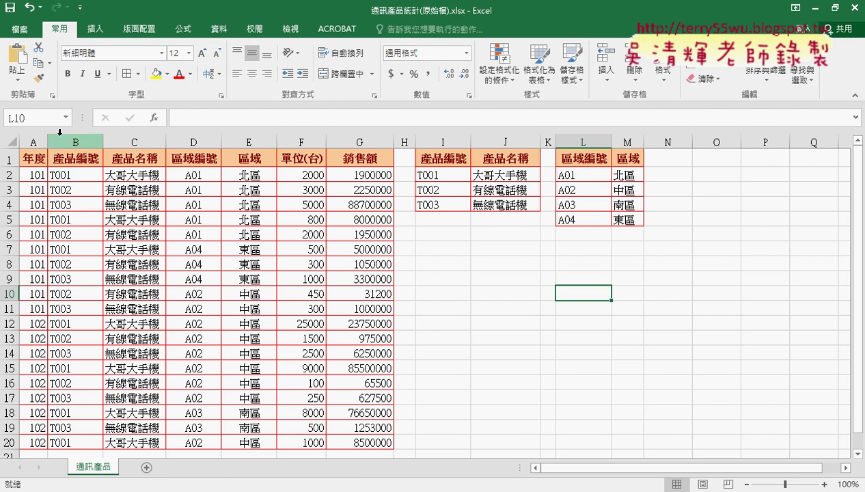
- Save a copy of the workbook, replacing 原始檔 with VLOOKUP to get 通訊產品統計(VLOOKUP).xlsx
click(26, 29)
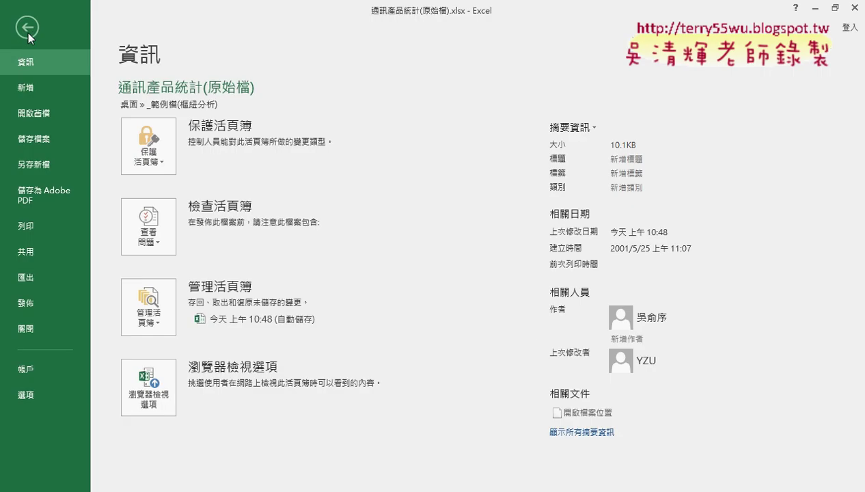
click(51, 168)
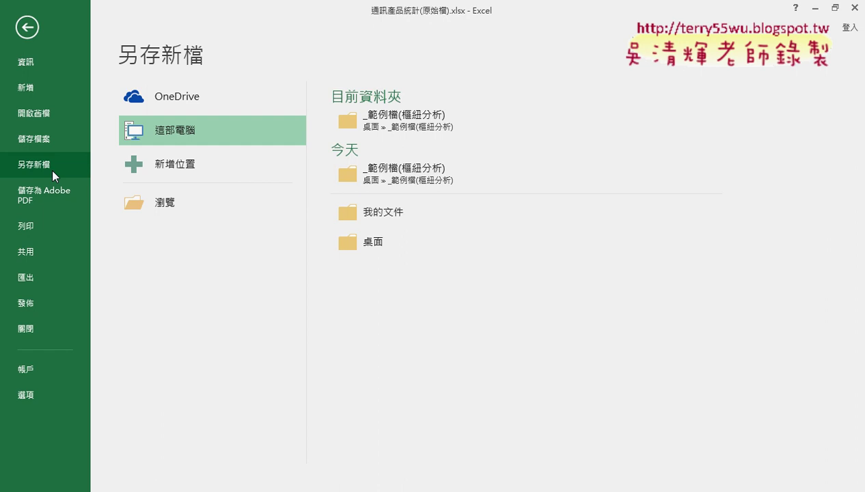
click(167, 217)
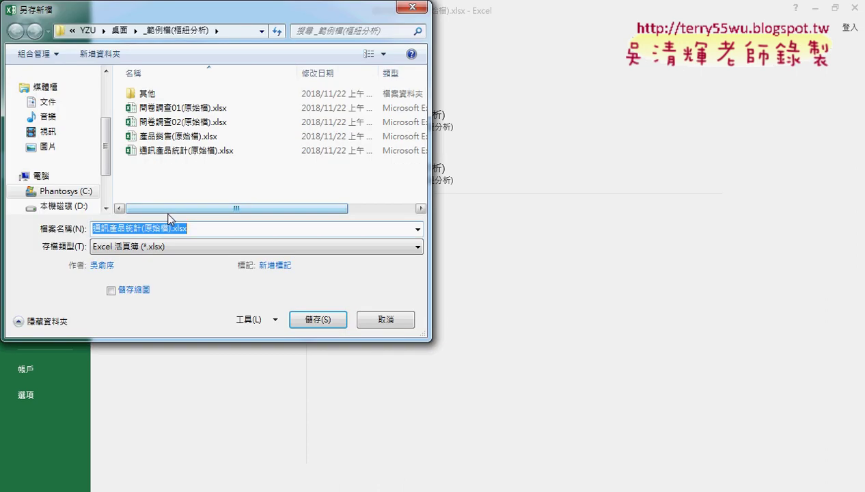
drag(144, 228, 169, 228)
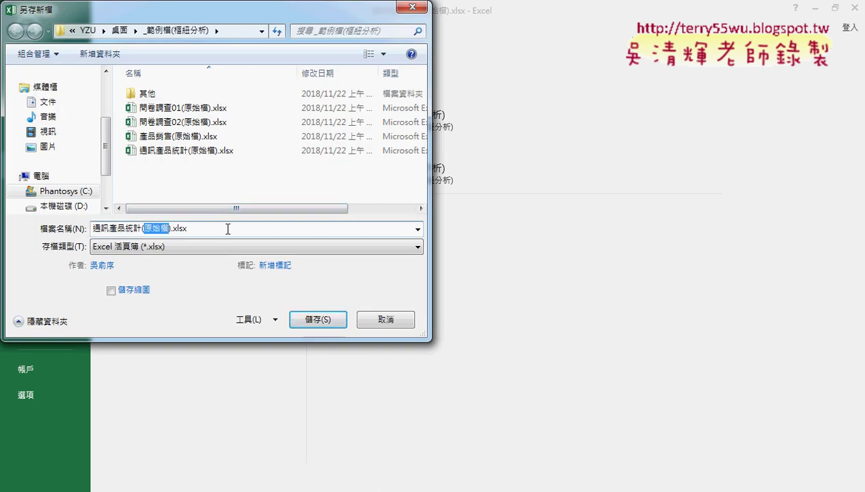
text(V)
text(LOOK)
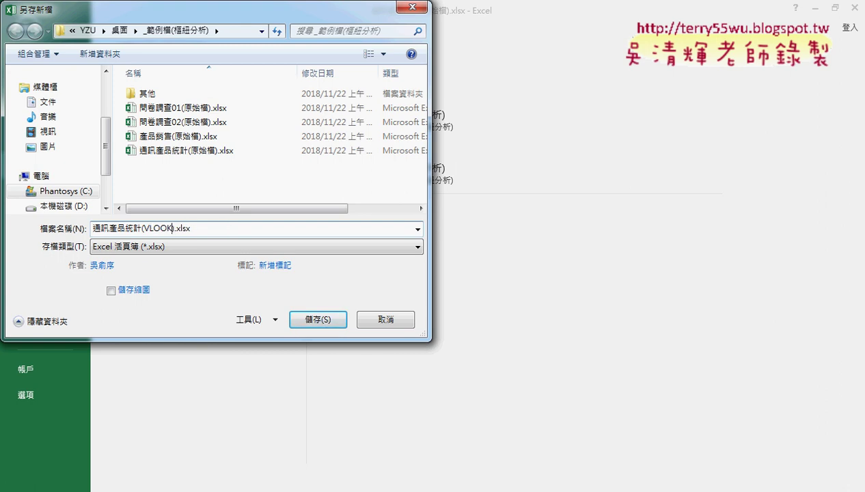
text(UP)
key(Return)
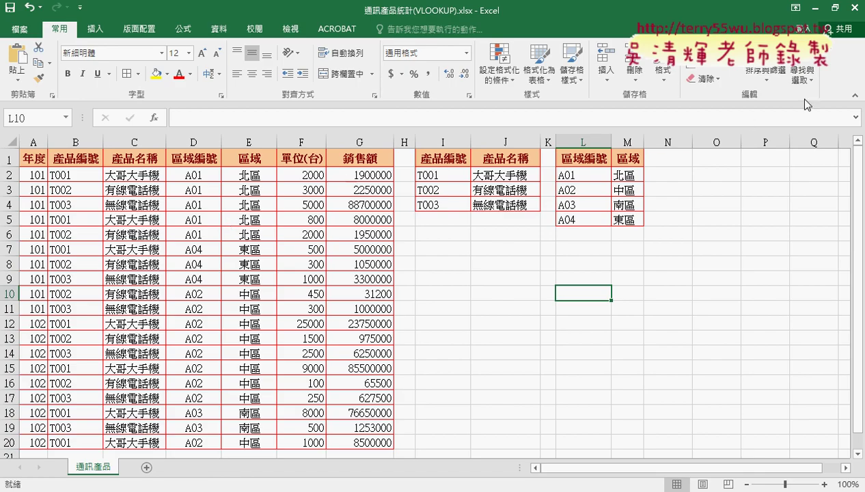
- Quit Excel and bring the zip file's Explorer window forward
click(853, 8)
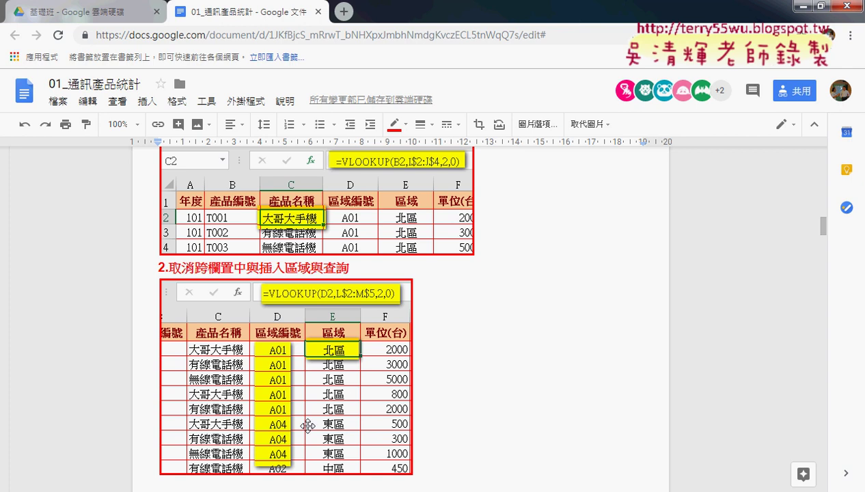
mouse_move(232, 491)
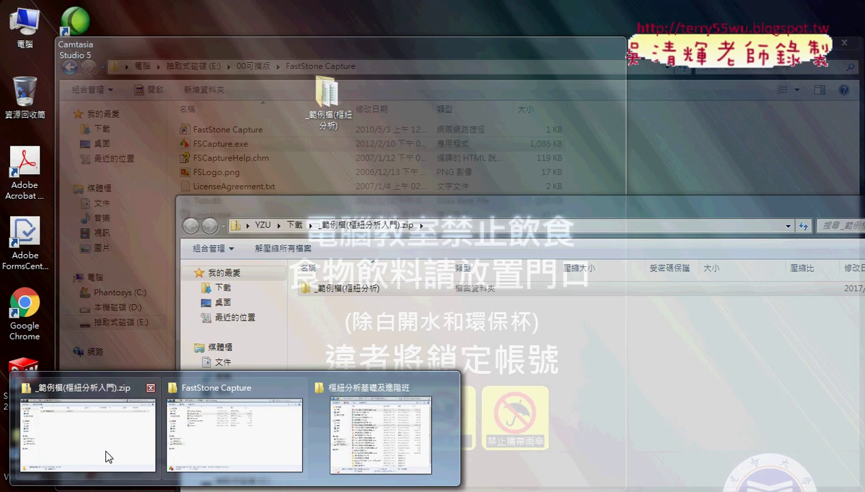
click(104, 455)
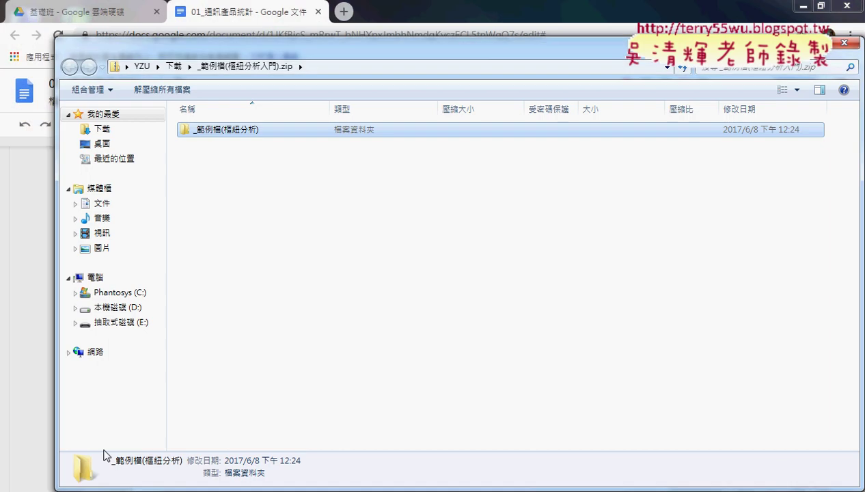
- Open the _範例檔(樞紐分析) folder in the zip and open 通訊產品統計(原始檔).xlsx
double_click(289, 131)
click(245, 202)
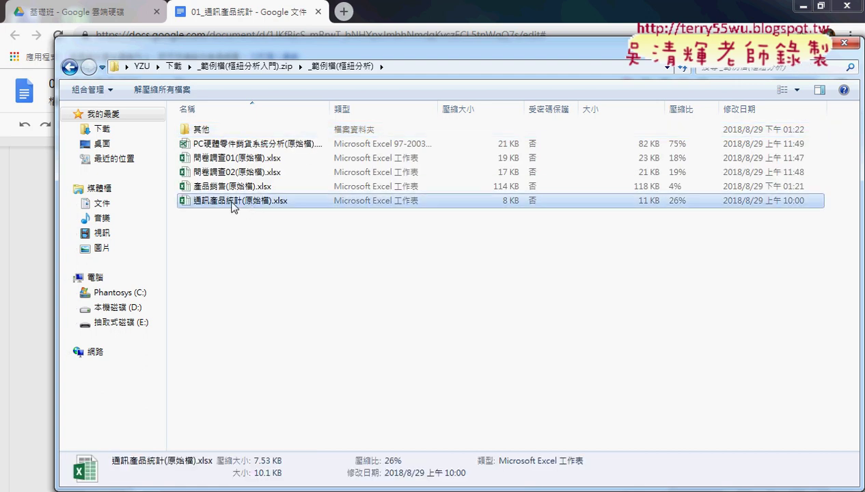
double_click(244, 202)
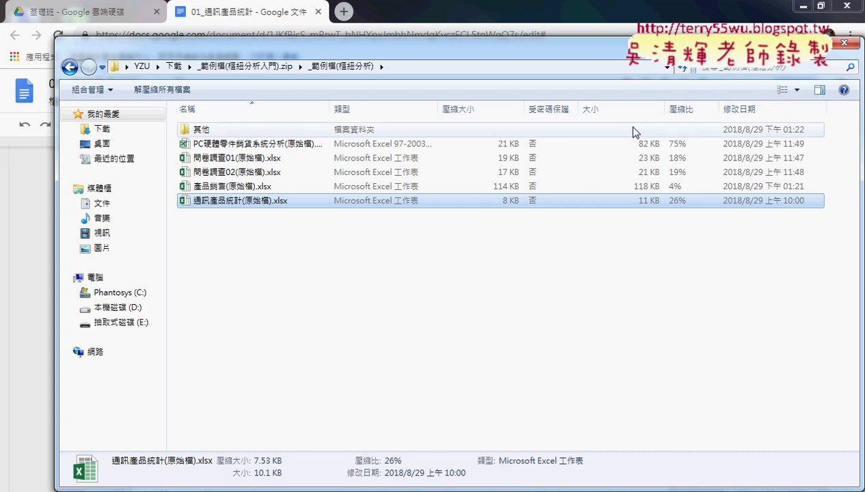
click(802, 5)
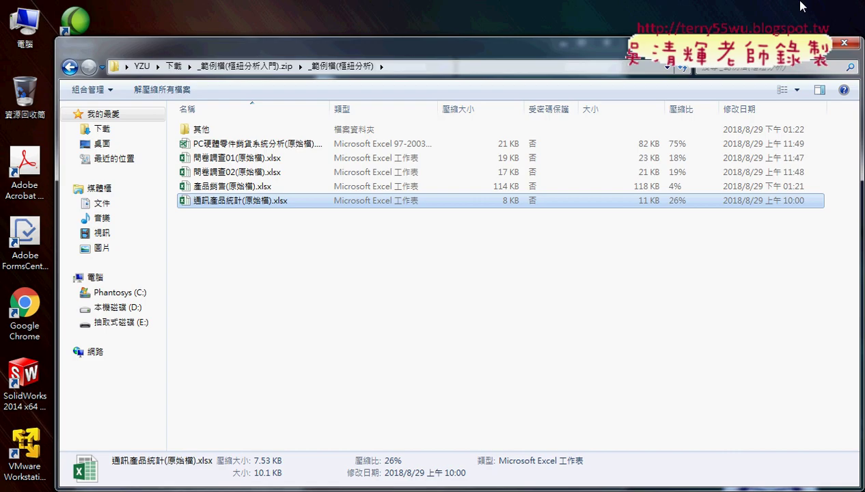
- Open 通訊產品統計(原始檔).xlsx, enable editing, and inspect the merged region codes in C2:C6
double_click(248, 200)
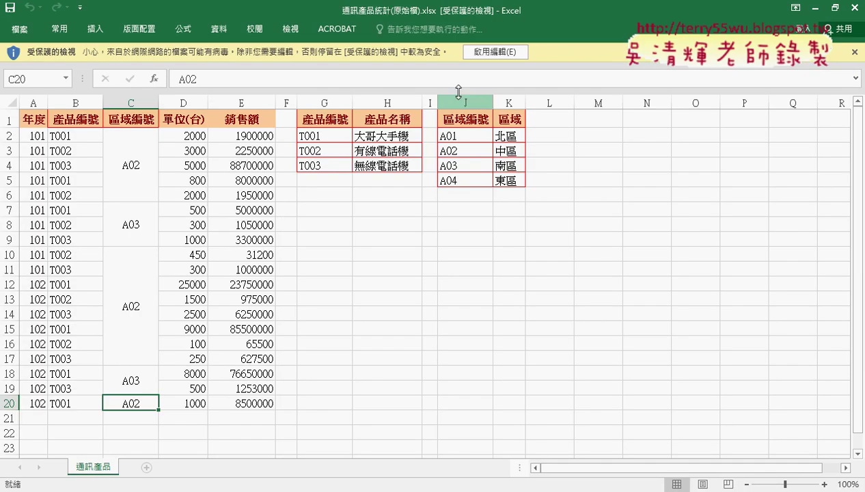
click(489, 54)
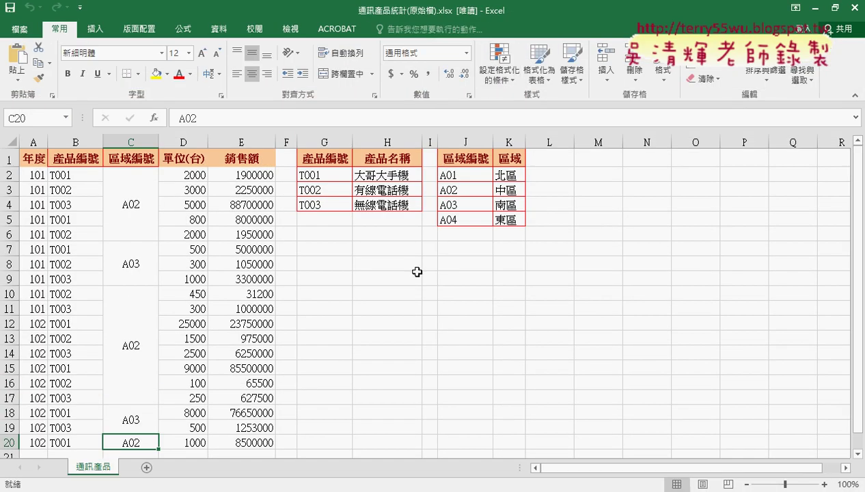
click(125, 209)
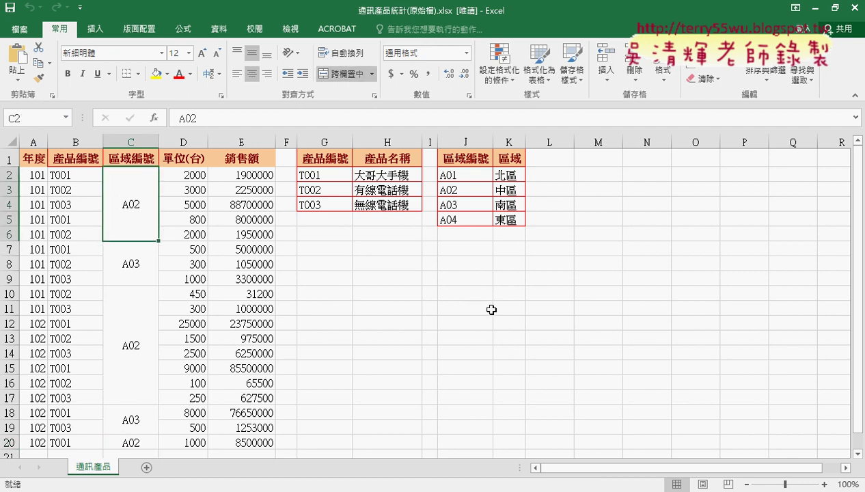
click(472, 295)
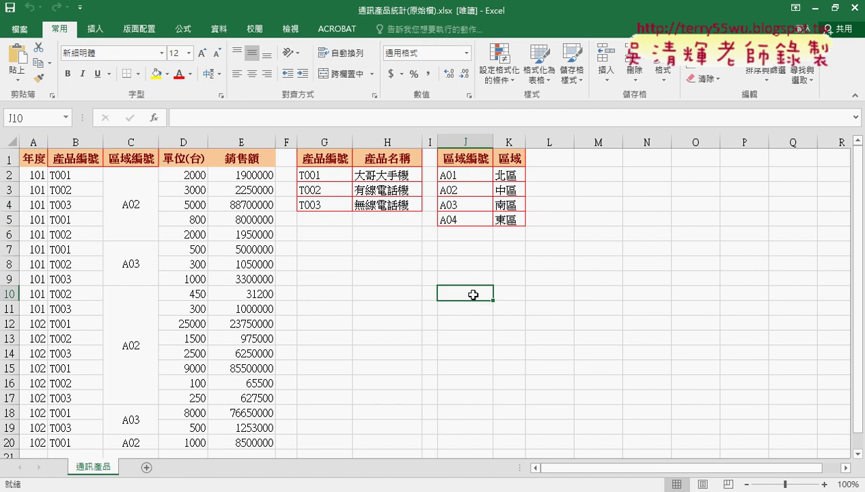
- Turn on the 開發人員 (Developer) tab under Customize Ribbon
click(80, 8)
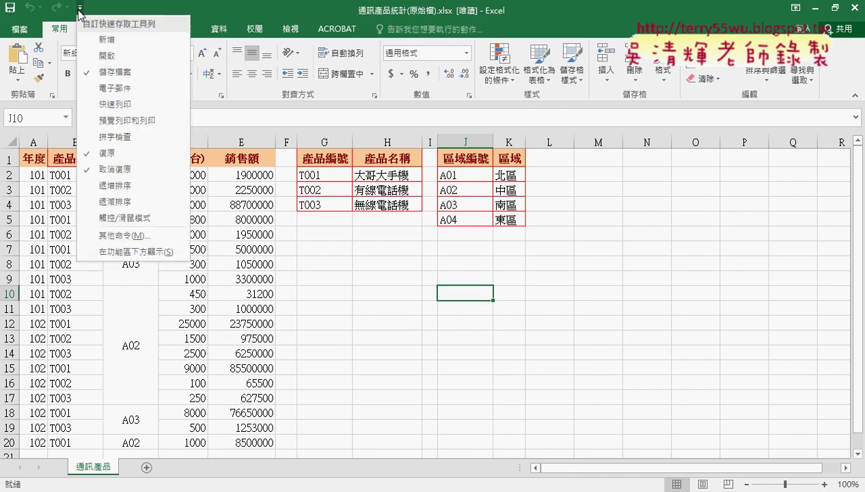
click(128, 235)
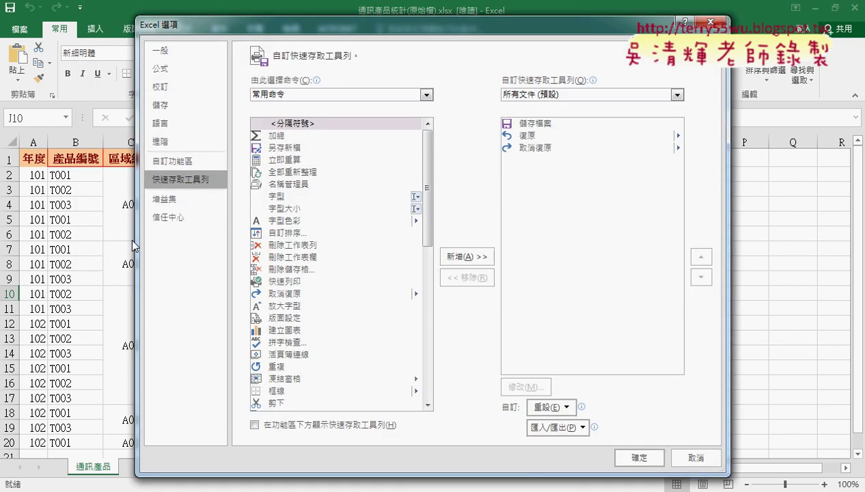
click(177, 167)
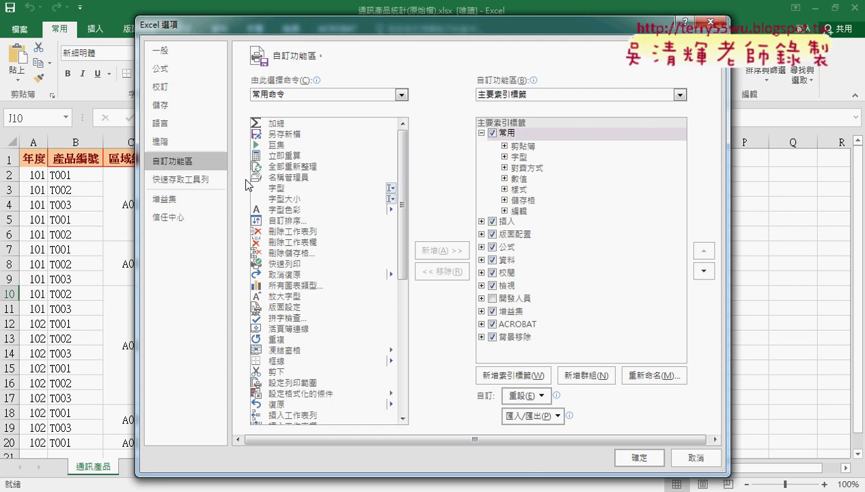
click(489, 302)
click(638, 457)
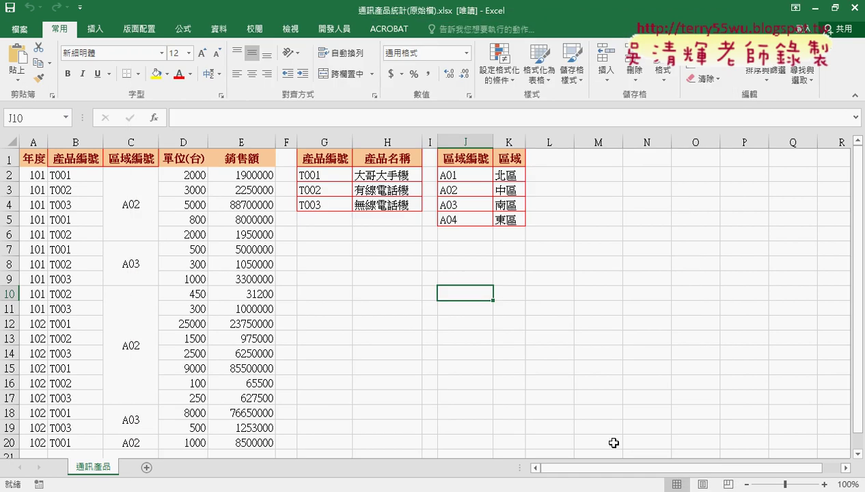
- Show the Developer tab and insert a blank column before column C
click(334, 31)
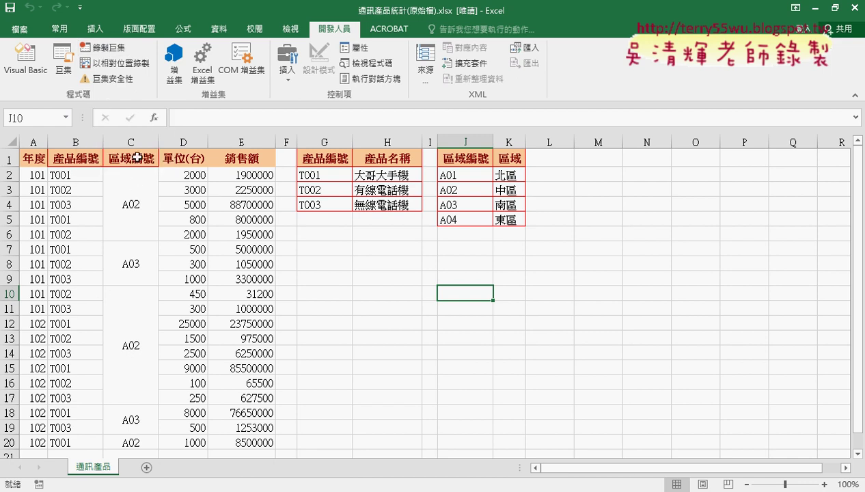
click(131, 142)
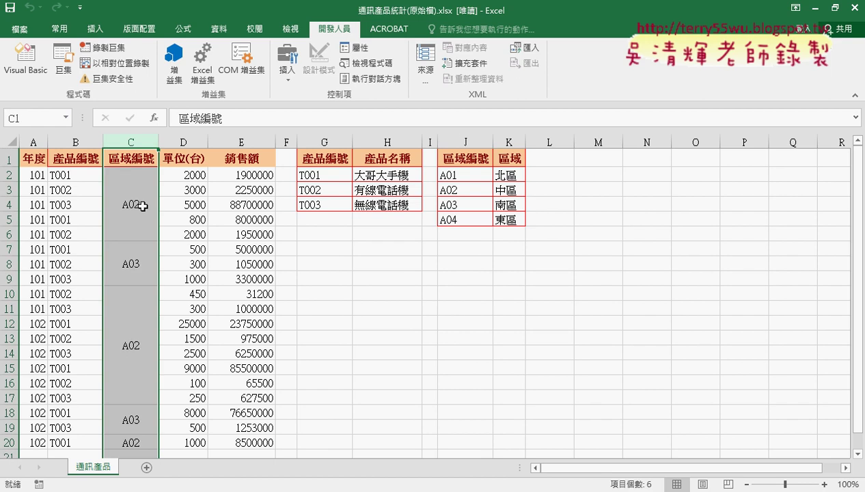
right_click(141, 205)
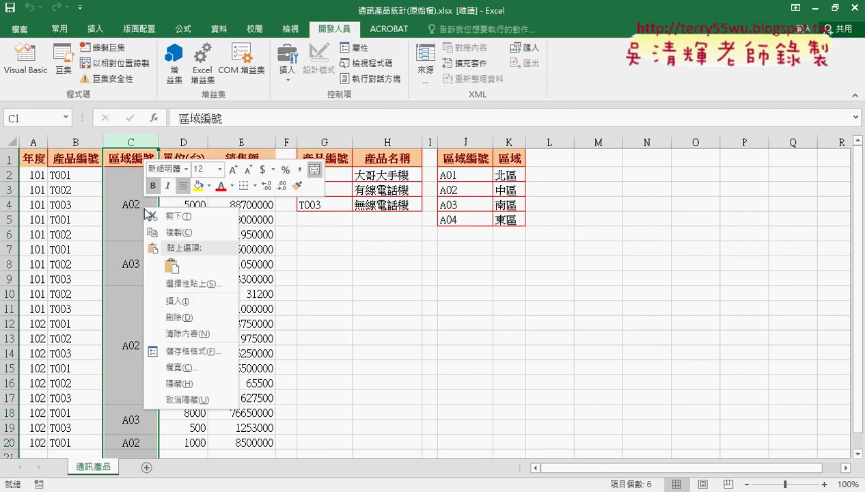
click(183, 301)
click(130, 159)
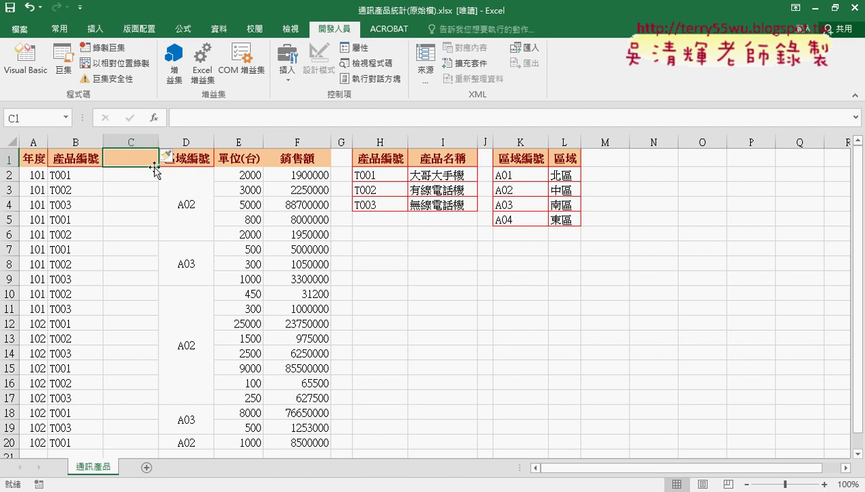
- Insert a blank column before column E, then select C2 in the empty product-name column
click(252, 142)
right_click(251, 142)
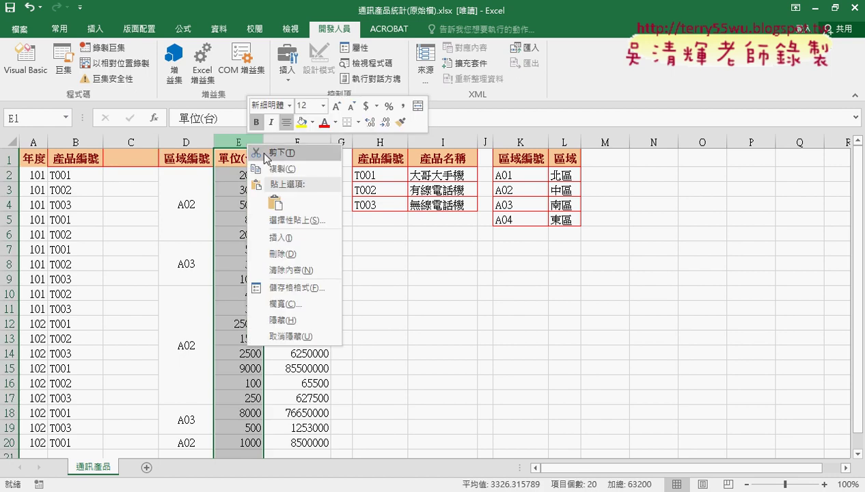
click(276, 233)
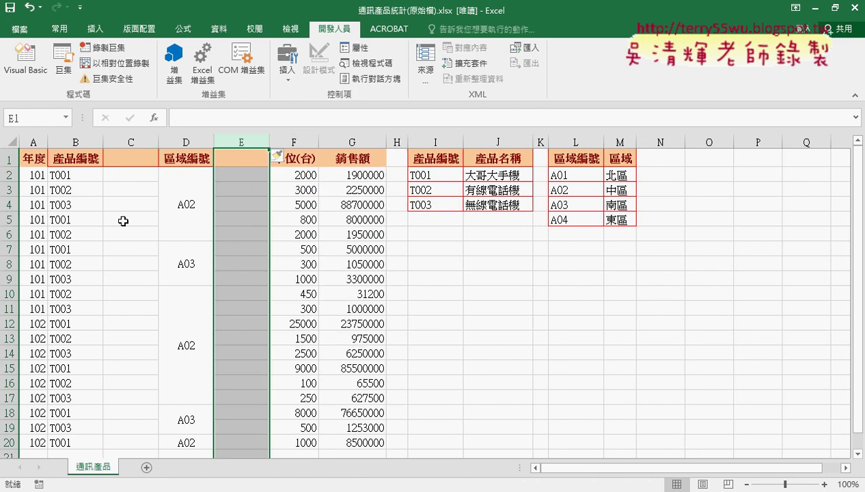
click(138, 176)
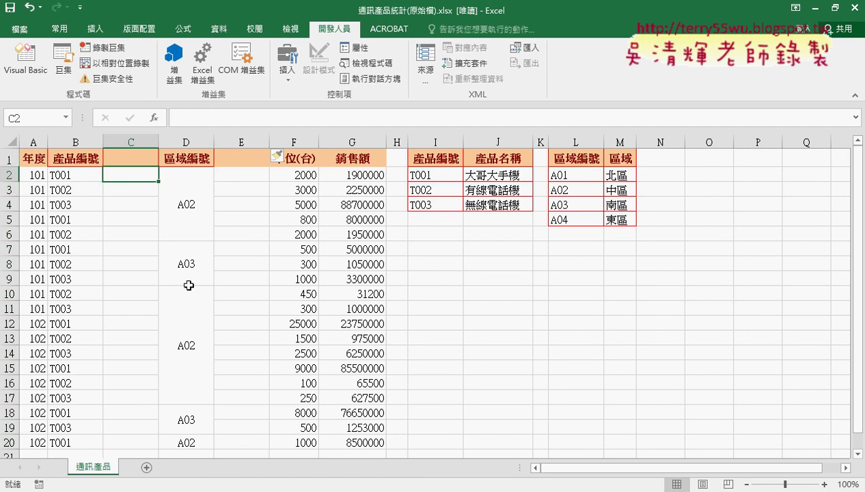
- Check Merge & Center on the merged A02 cells D2:D6, then select E2
click(194, 186)
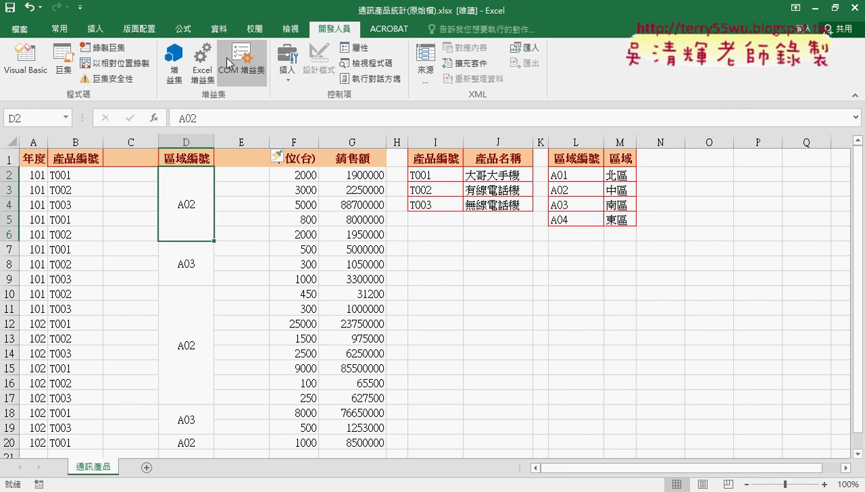
click(59, 29)
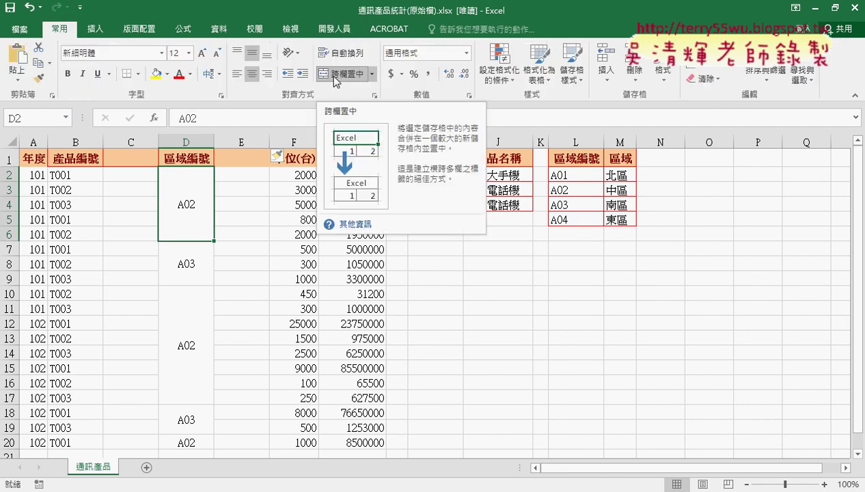
click(255, 177)
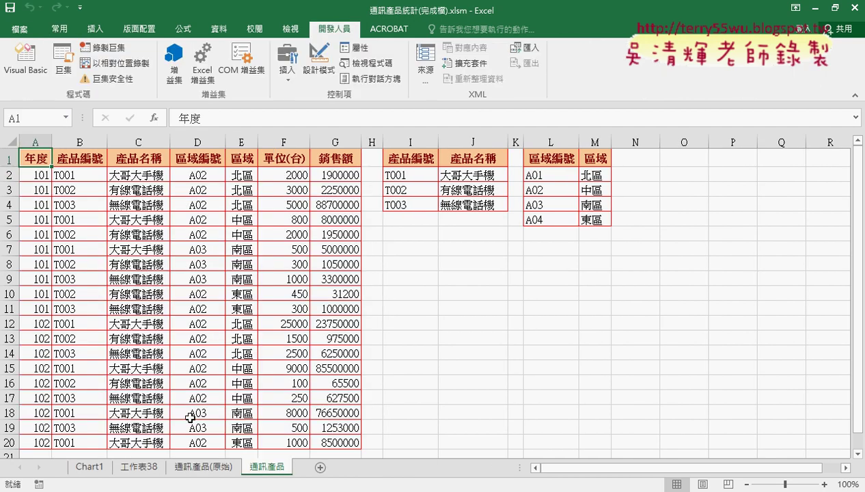
- Copy the 通訊產品(原始) sheet to 通訊產品(原始) (2), comparing it with the finished sheet
click(216, 473)
drag(215, 473, 257, 470)
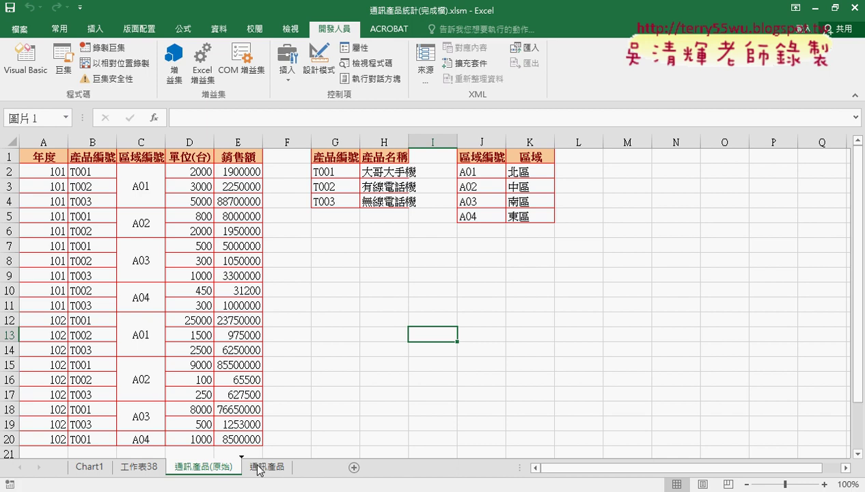
drag(258, 470, 260, 471)
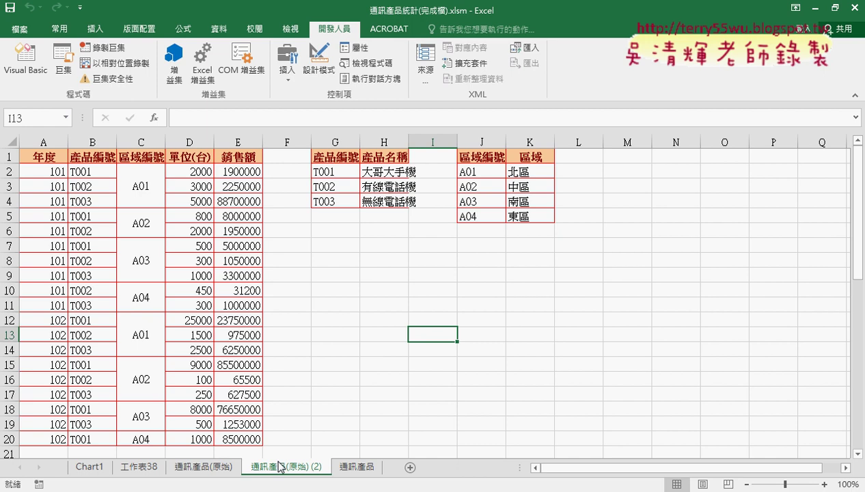
click(356, 467)
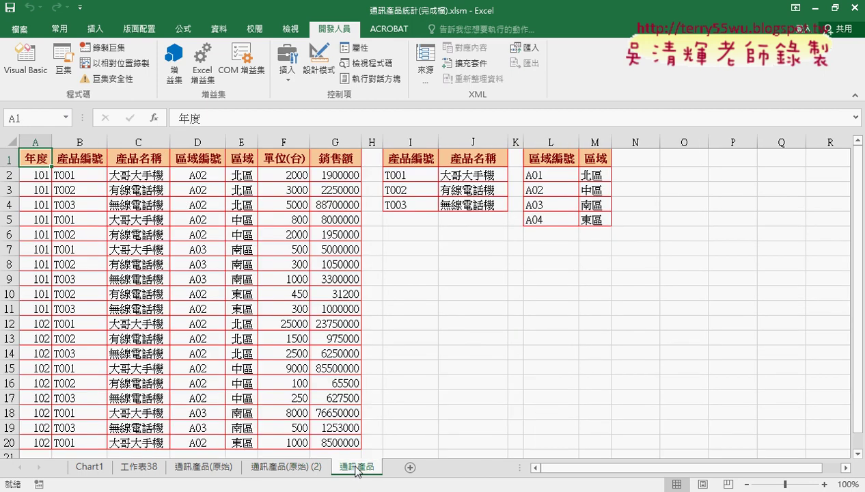
click(313, 471)
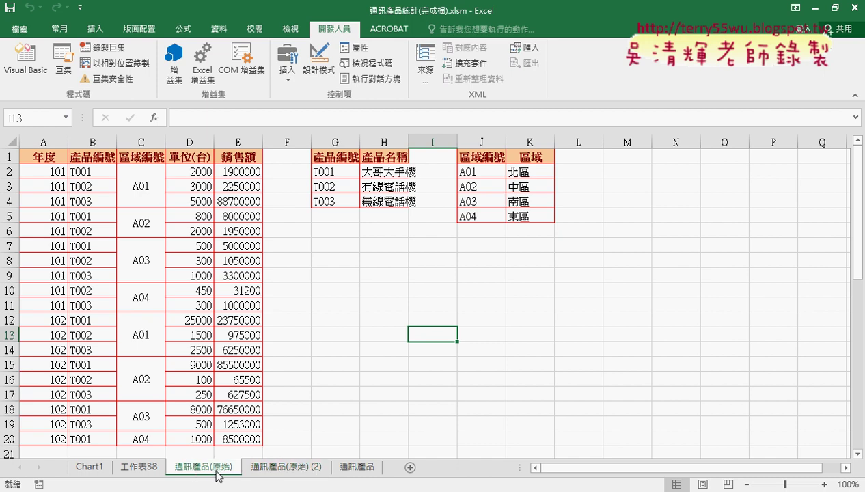
click(284, 469)
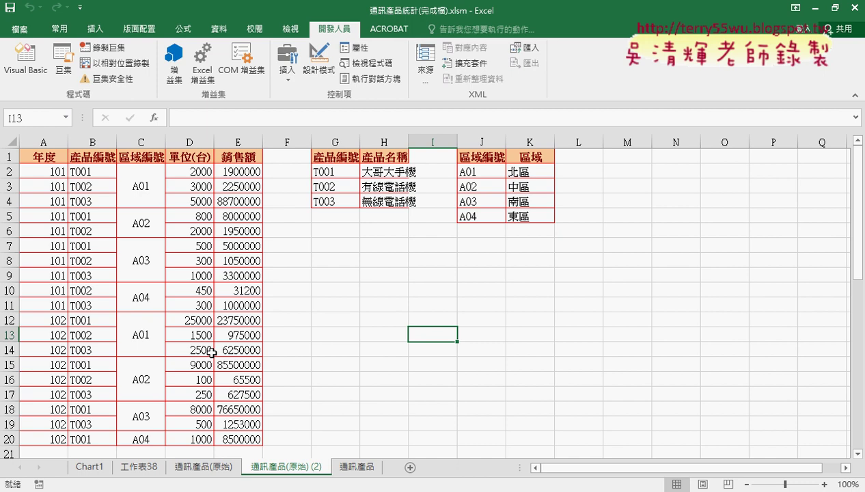
- Run the 通訊產品巨集 macro on the copy and autofit column C for product names
click(66, 76)
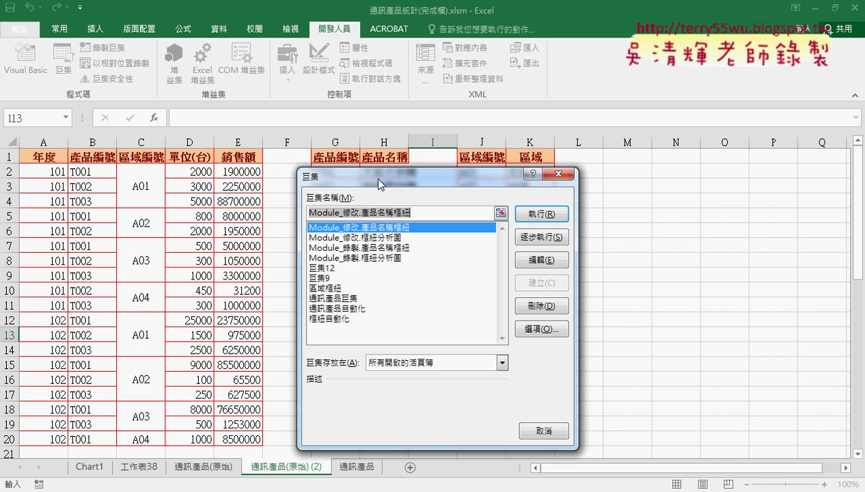
drag(368, 174, 343, 92)
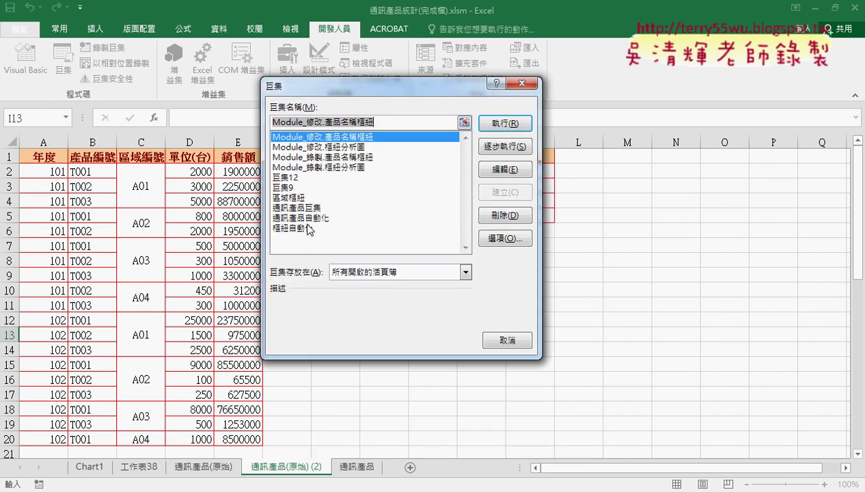
click(310, 208)
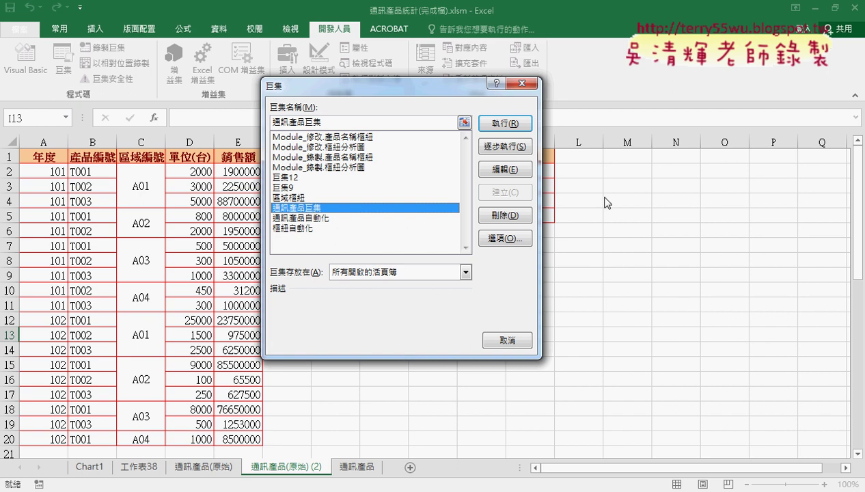
drag(408, 89, 440, 59)
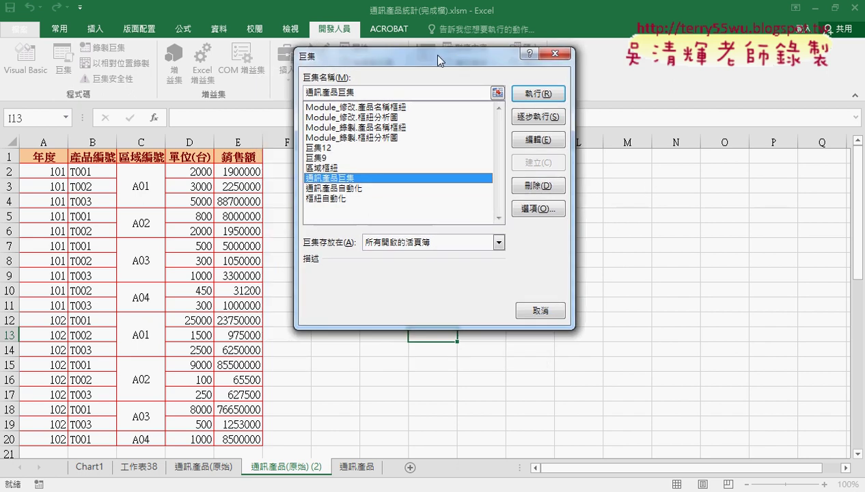
click(540, 99)
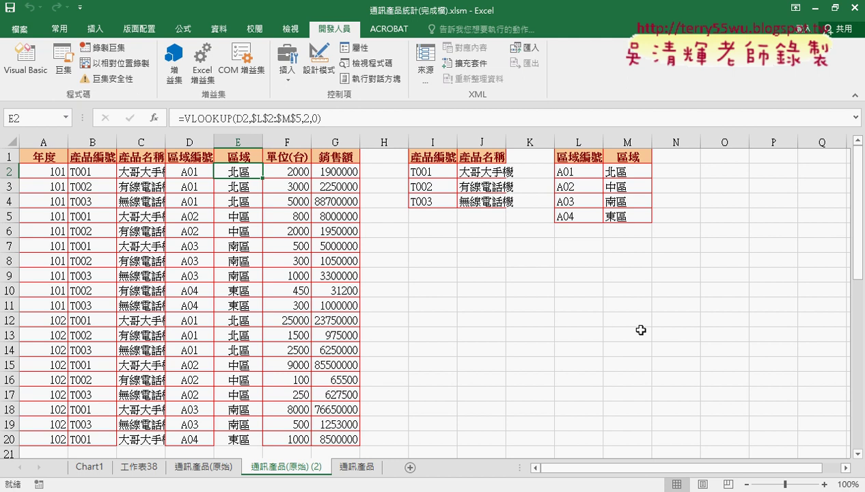
double_click(165, 142)
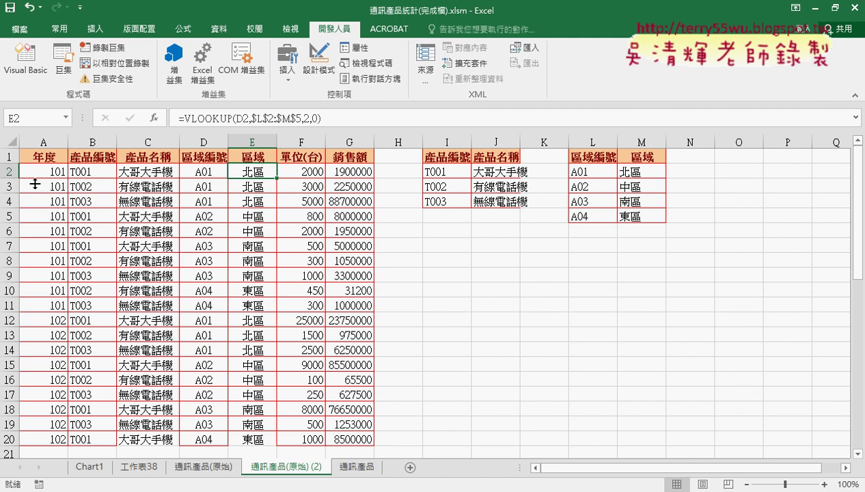
drag(42, 171, 362, 442)
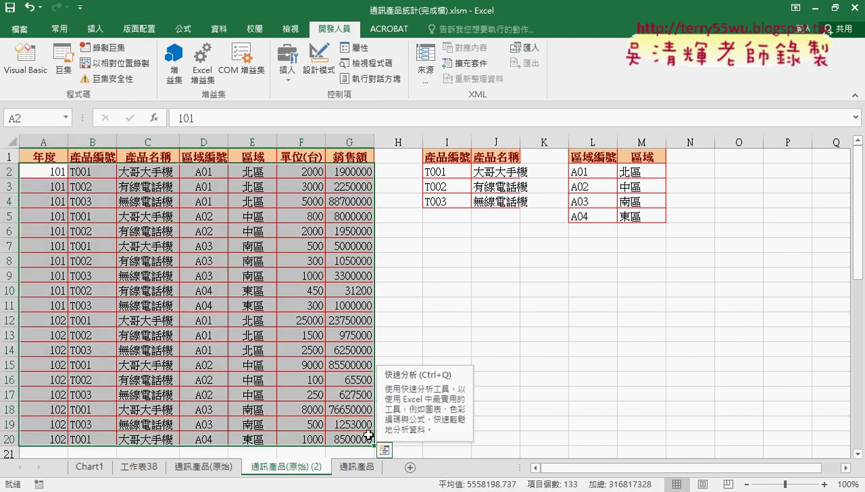
click(503, 284)
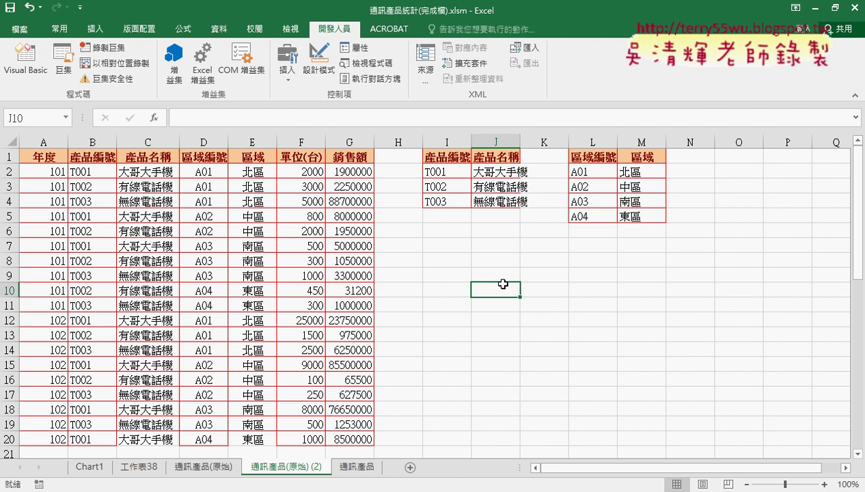
- In Google Drive, go through _雲端白板畫面 and 進階班 to open the 01_通訊產品統計 document
mouse_move(101, 490)
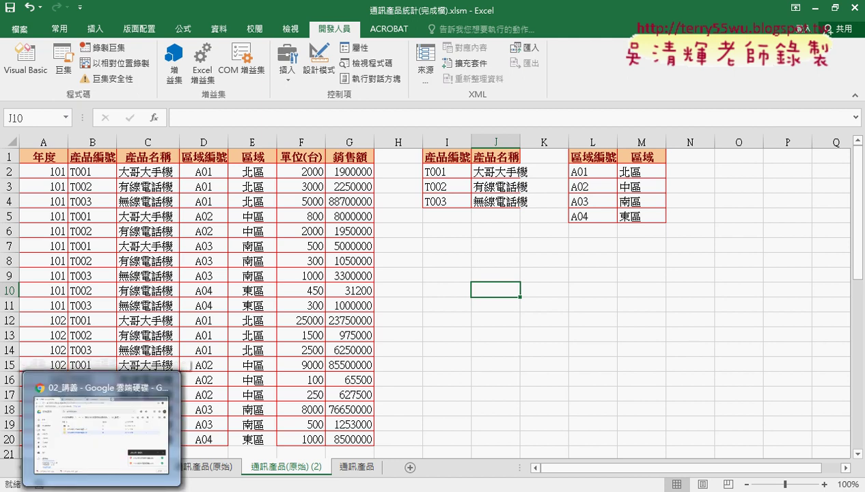
click(119, 427)
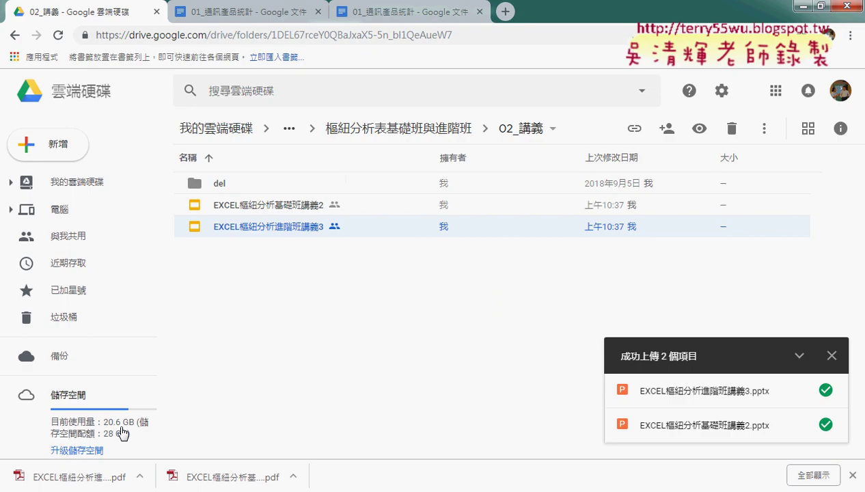
click(419, 130)
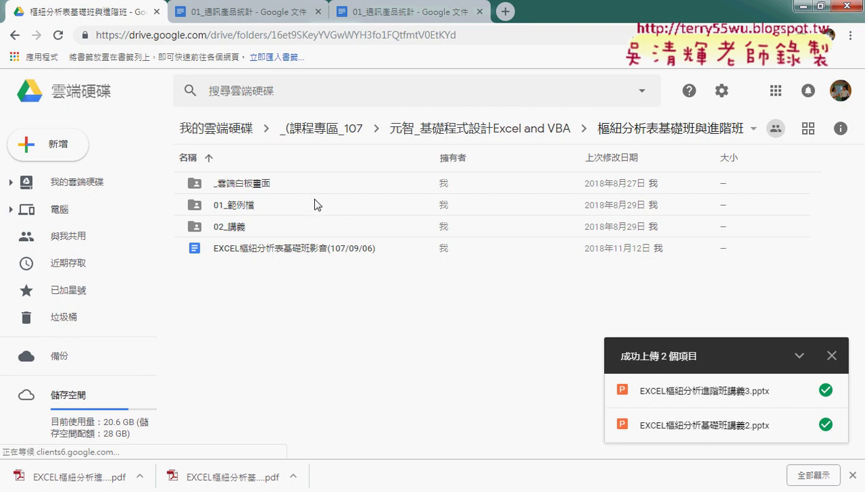
double_click(295, 185)
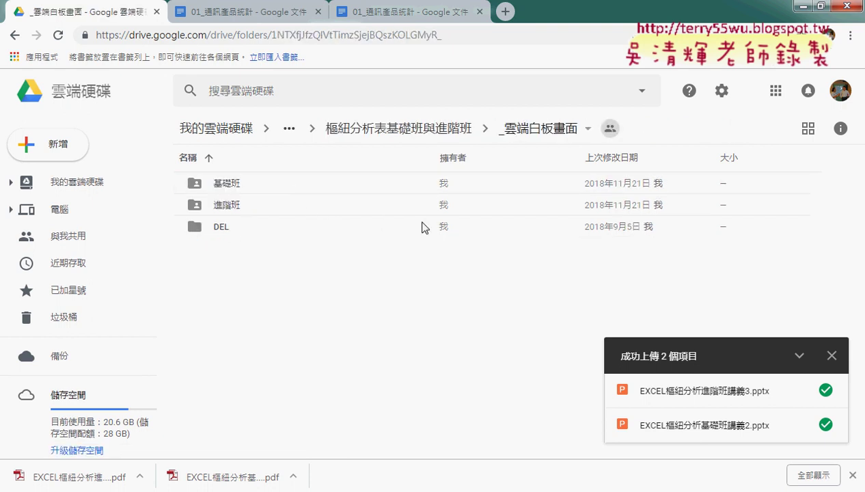
click(240, 185)
click(239, 202)
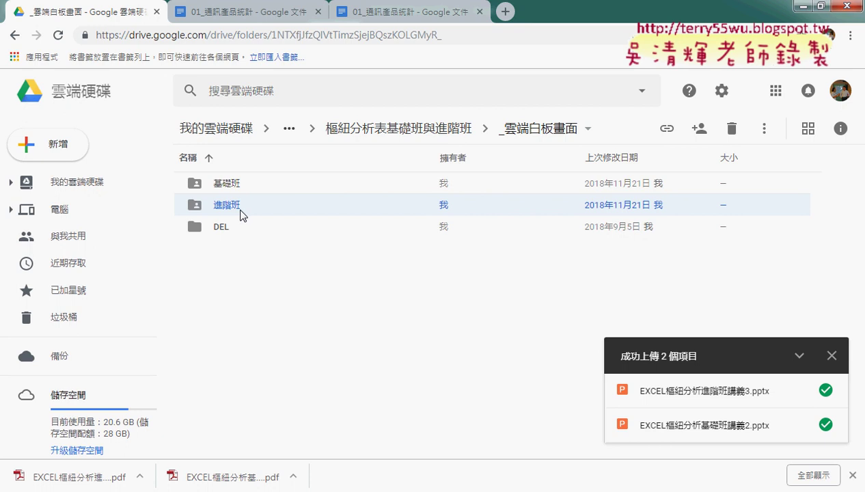
double_click(240, 214)
click(262, 184)
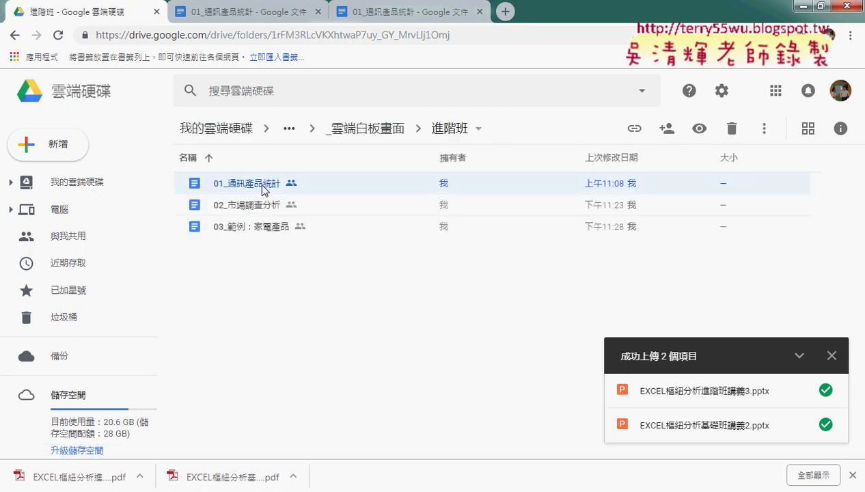
double_click(262, 185)
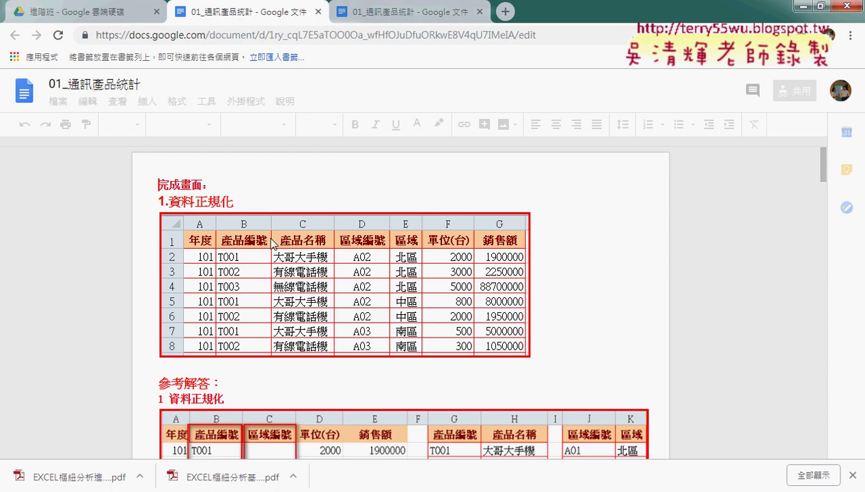
- Close duplicate doc tabs and highlight 成為開發人員 and 調整您的心態 in the heading
click(410, 11)
click(484, 12)
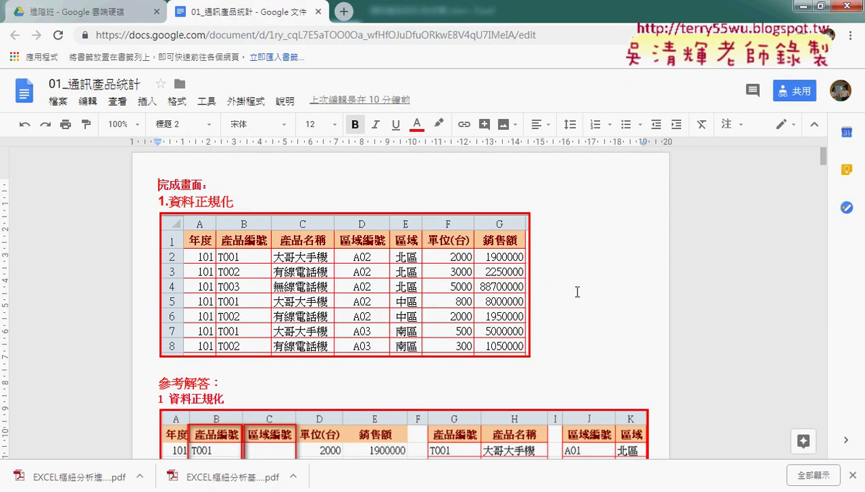
scroll(577, 292, down, 4)
scroll(577, 292, down, 2)
scroll(577, 291, down, 5)
scroll(577, 293, down, 1)
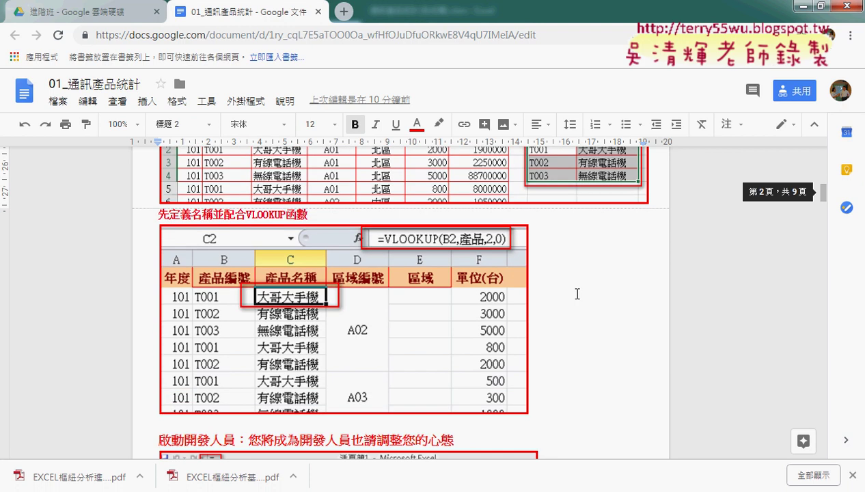
scroll(577, 294, down, 3)
scroll(577, 294, down, 1)
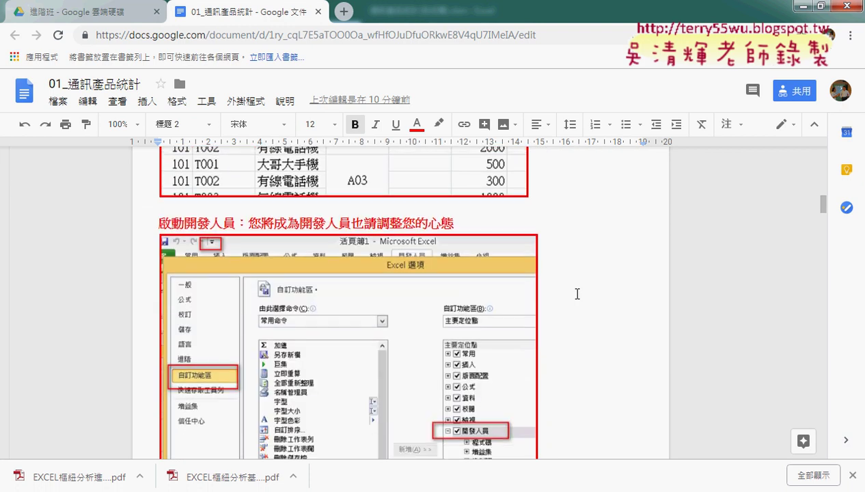
scroll(577, 293, down, 1)
click(162, 167)
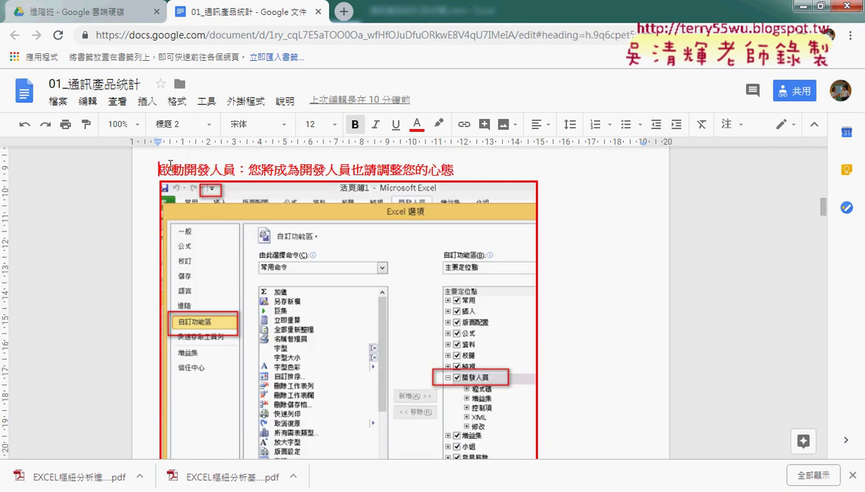
drag(170, 165, 349, 166)
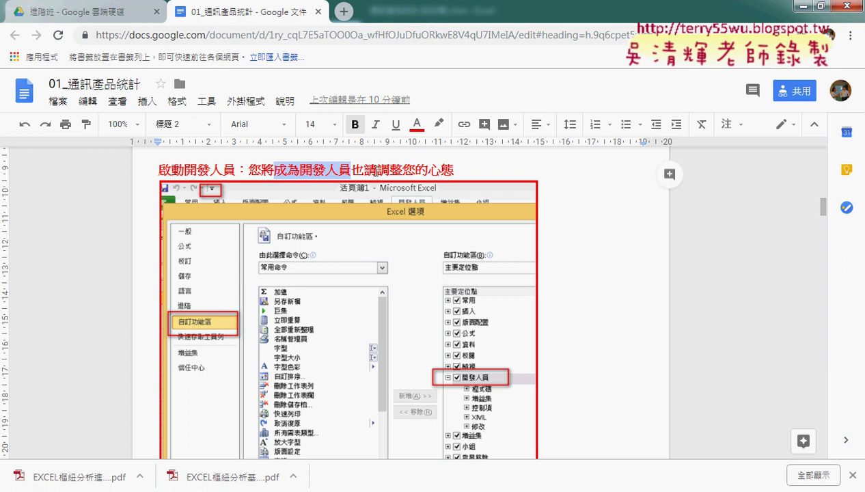
drag(376, 170, 455, 172)
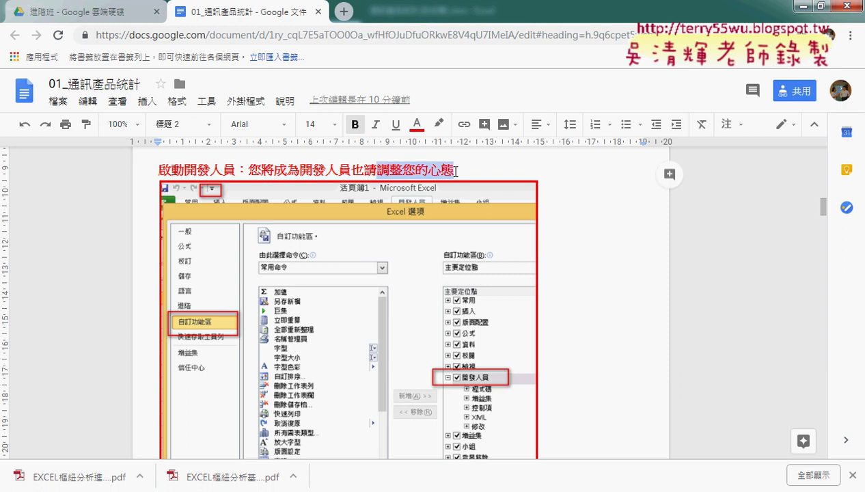
- Scroll down to the 錄製巨集前先彩排步驟 box of rehearsal steps
scroll(633, 360, down, 2)
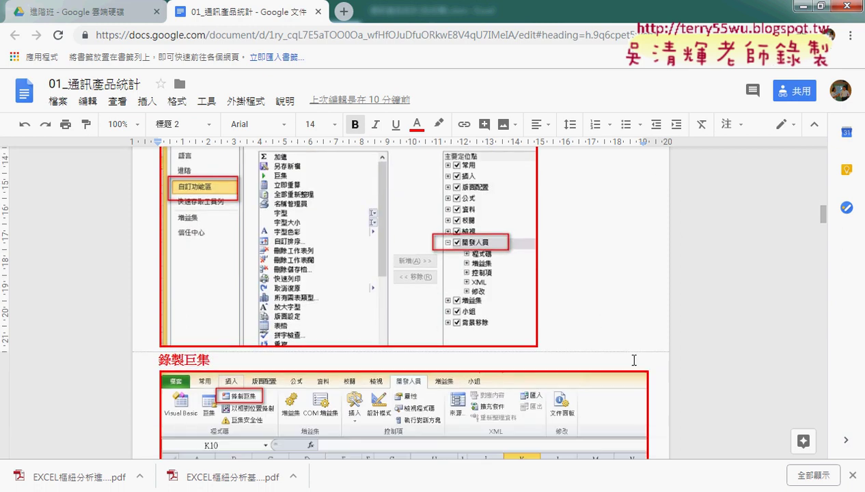
scroll(634, 359, down, 1)
scroll(633, 360, down, 1)
scroll(633, 359, down, 1)
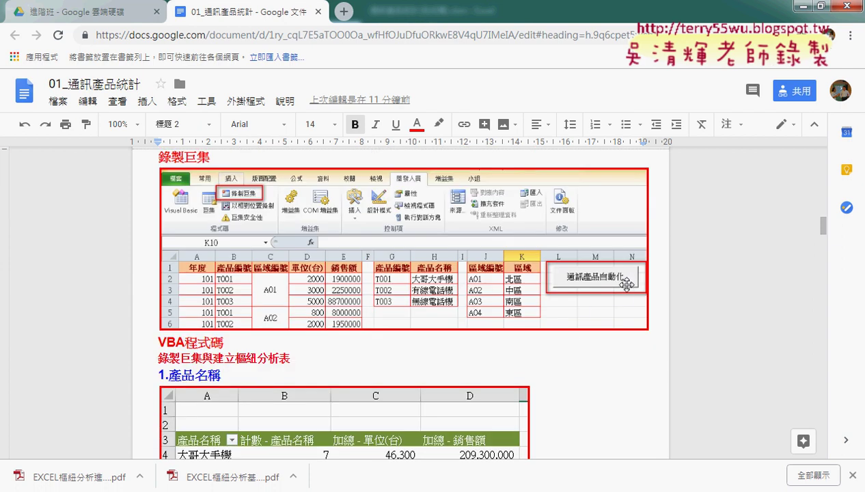
scroll(625, 284, down, 2)
scroll(627, 285, down, 1)
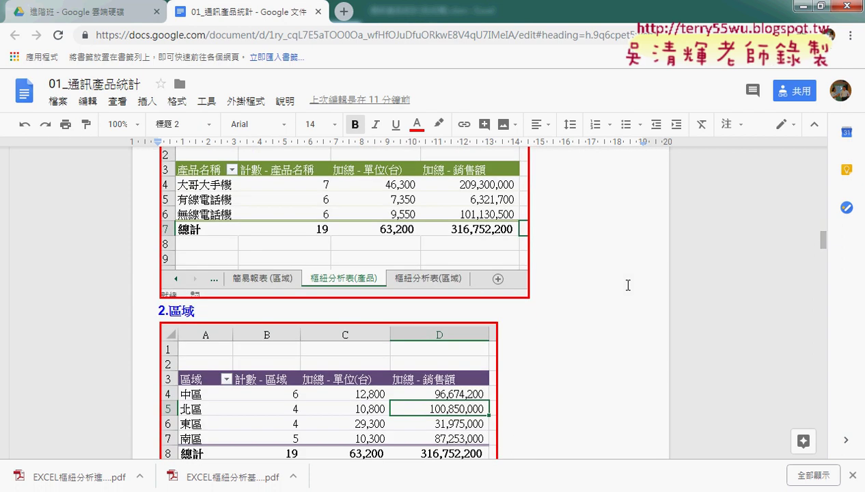
scroll(627, 285, down, 3)
scroll(627, 285, down, 2)
scroll(627, 284, down, 2)
scroll(627, 285, down, 2)
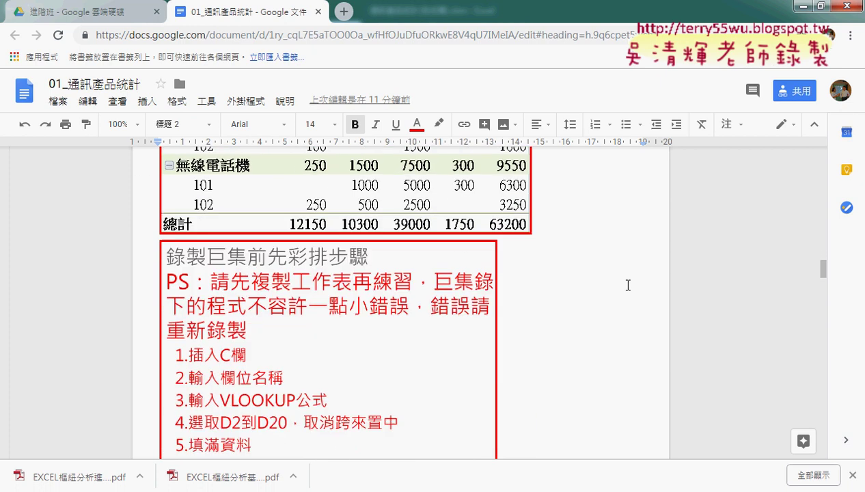
scroll(627, 285, down, 1)
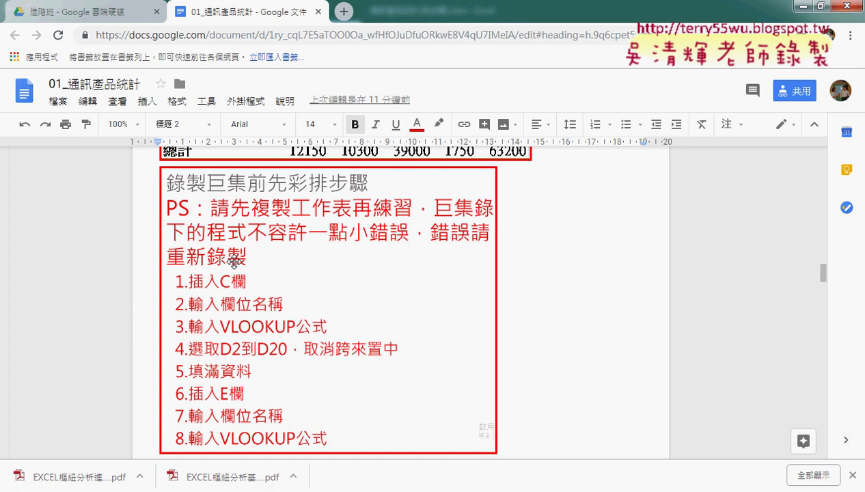
scroll(233, 261, down, 1)
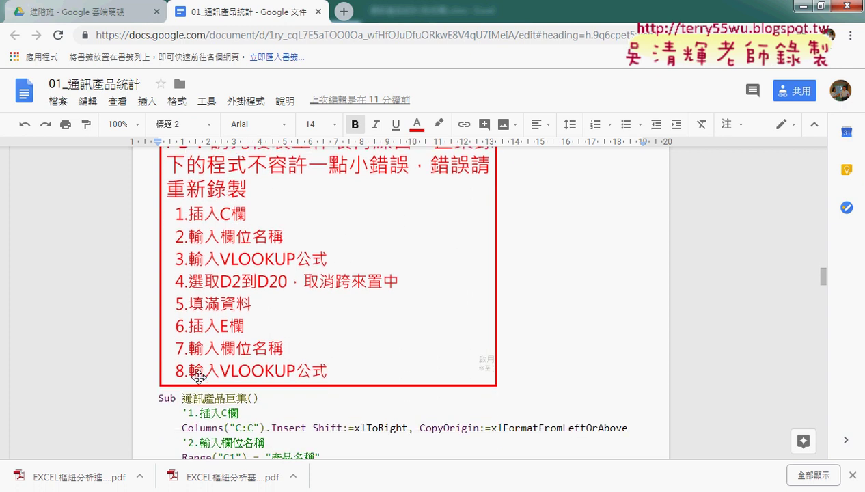
scroll(198, 377, down, 3)
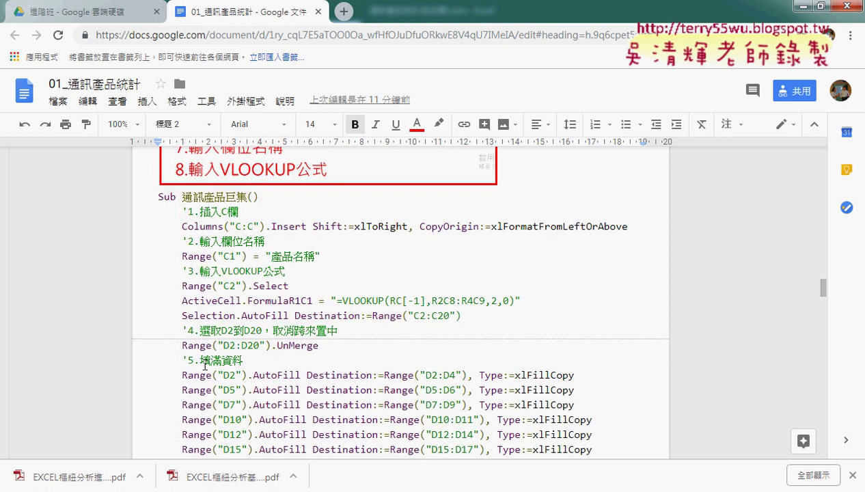
click(159, 197)
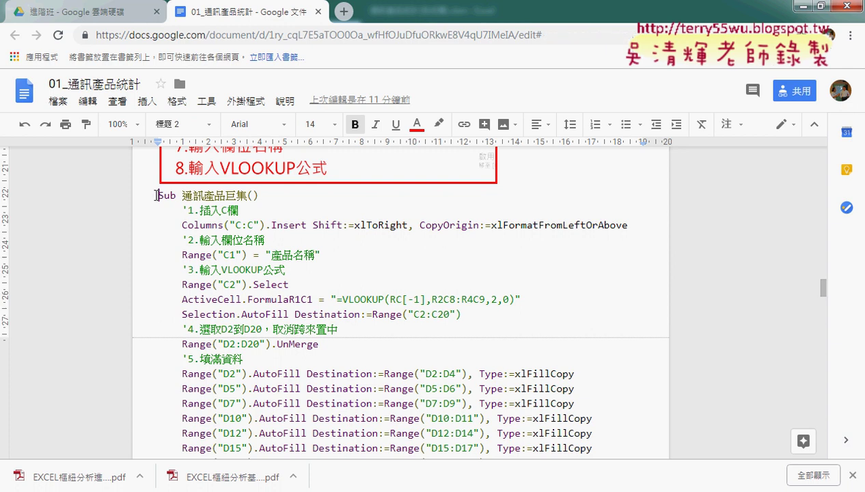
scroll(230, 208, down, 1)
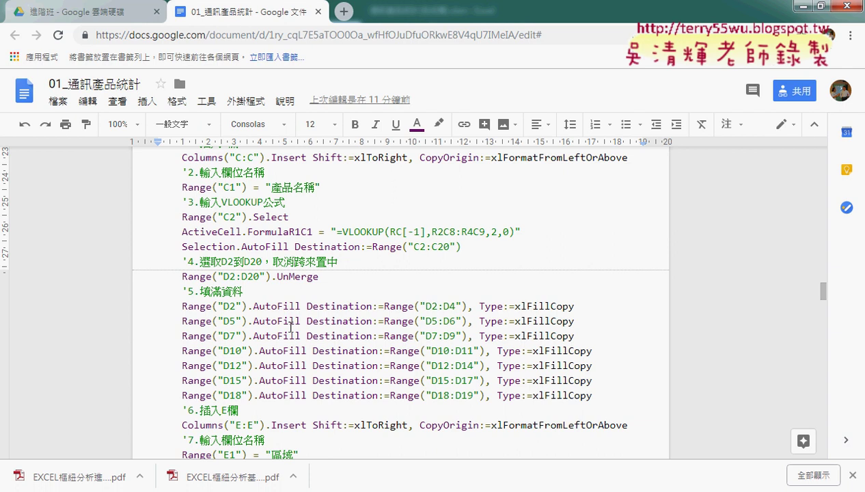
scroll(290, 328, up, 1)
drag(239, 210, 183, 210)
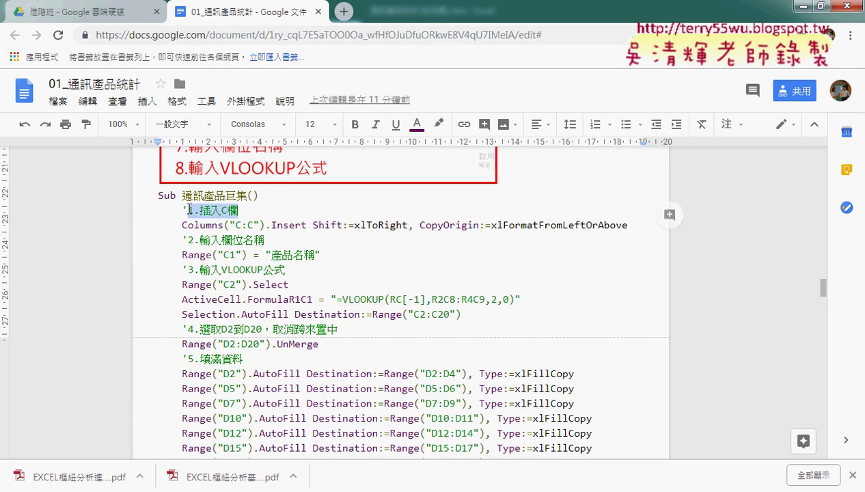
drag(266, 240, 182, 240)
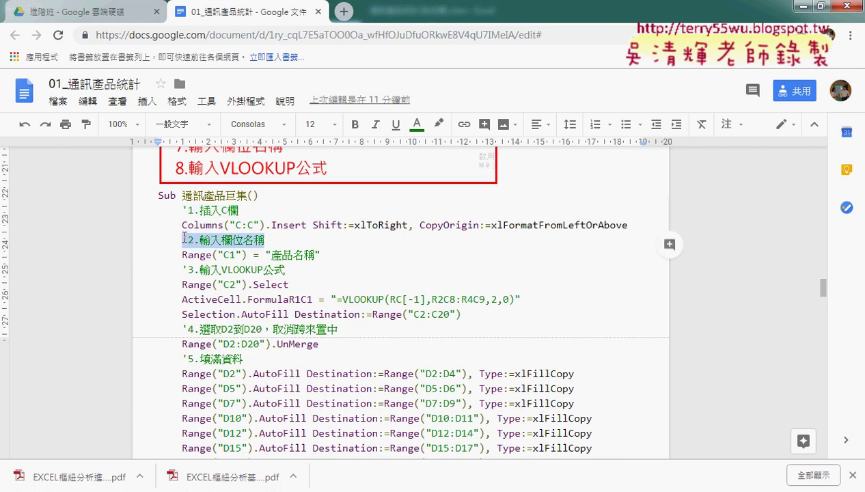
drag(319, 255, 183, 255)
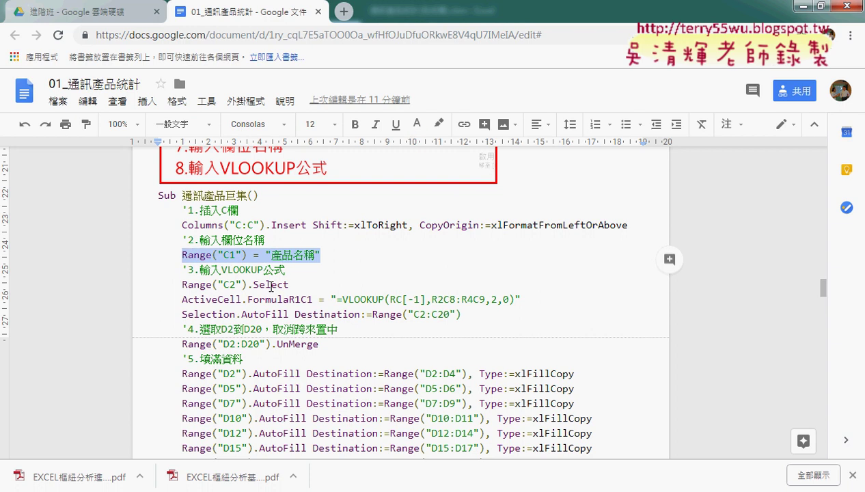
mouse_move(264, 240)
mouse_down()
mouse_move(182, 240)
mouse_move(181, 211)
mouse_up()
click(186, 211)
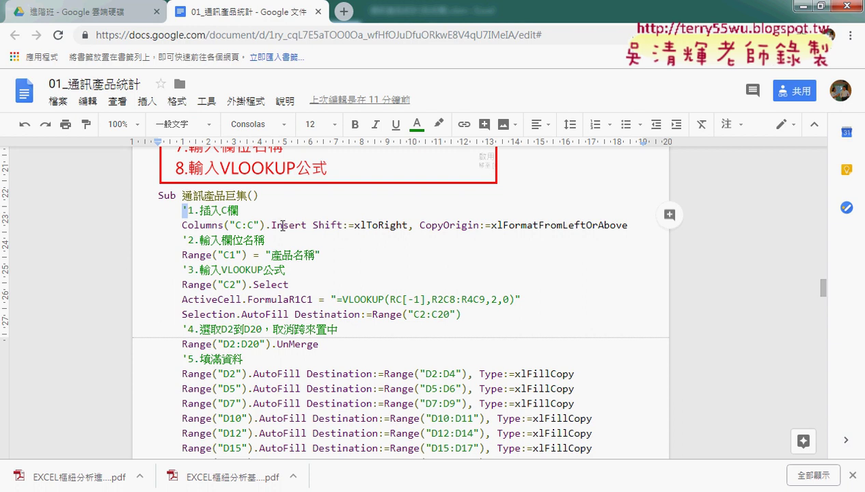
drag(188, 210, 243, 209)
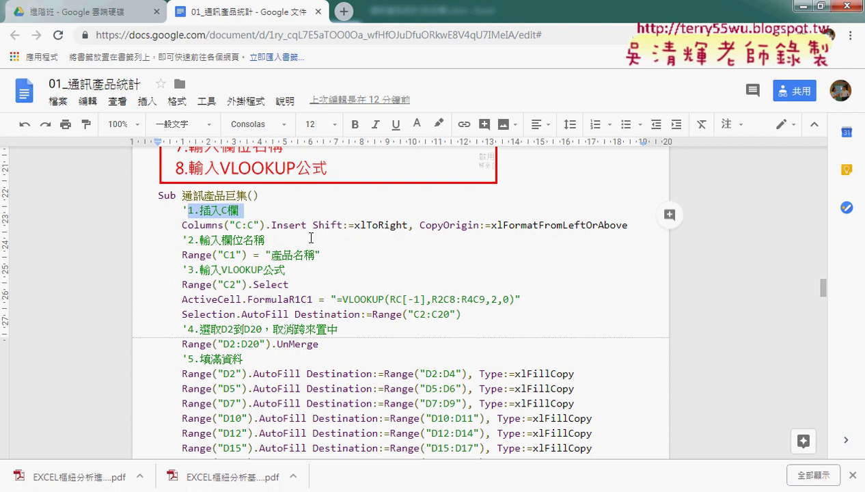
drag(265, 240, 182, 240)
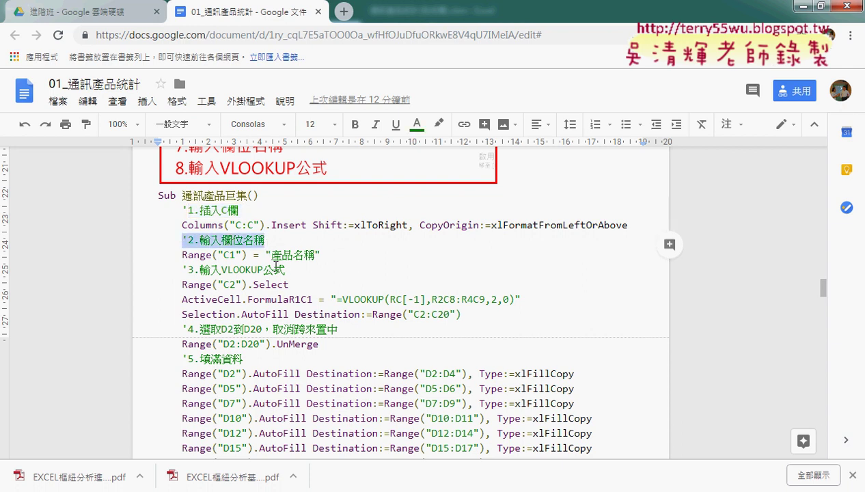
drag(285, 269, 181, 270)
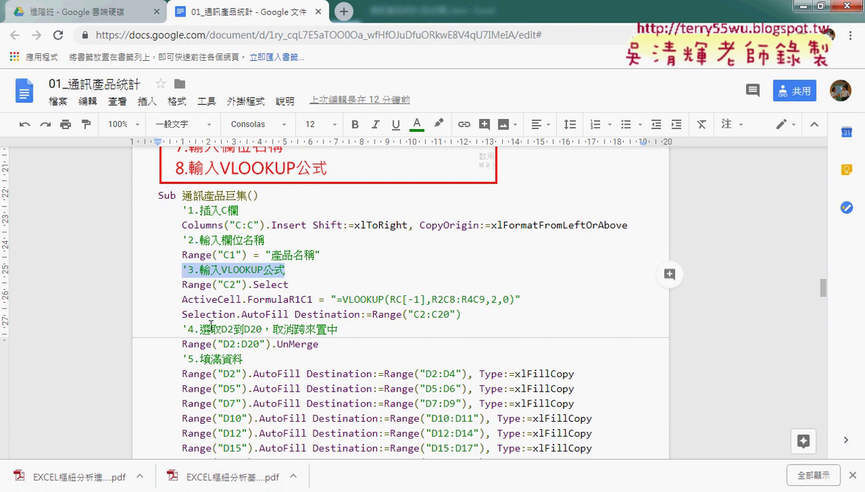
scroll(329, 298, down, 2)
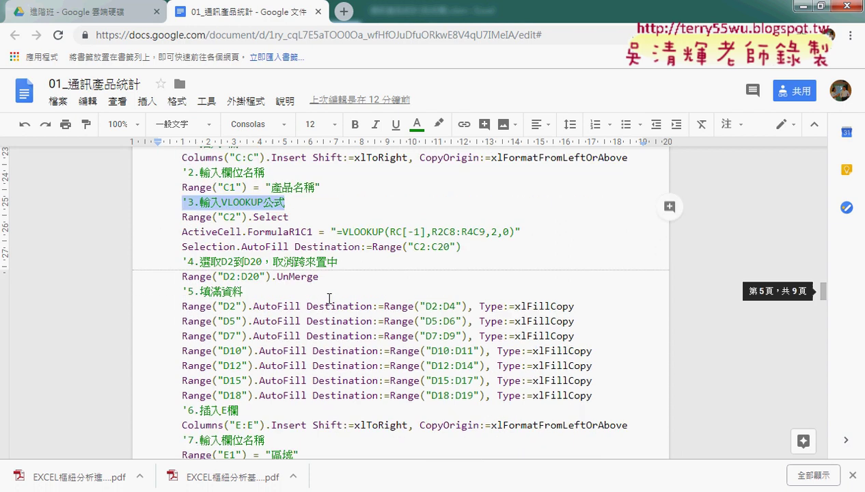
drag(337, 261, 209, 271)
scroll(237, 272, down, 2)
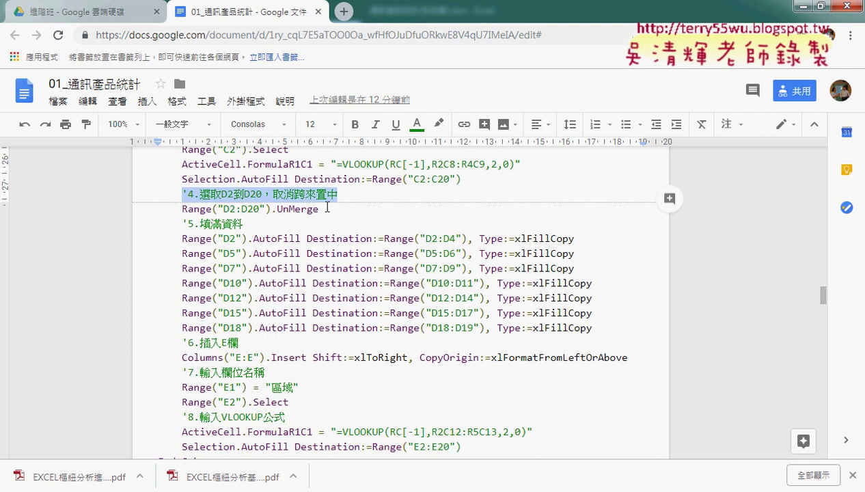
click(334, 197)
drag(345, 194, 184, 194)
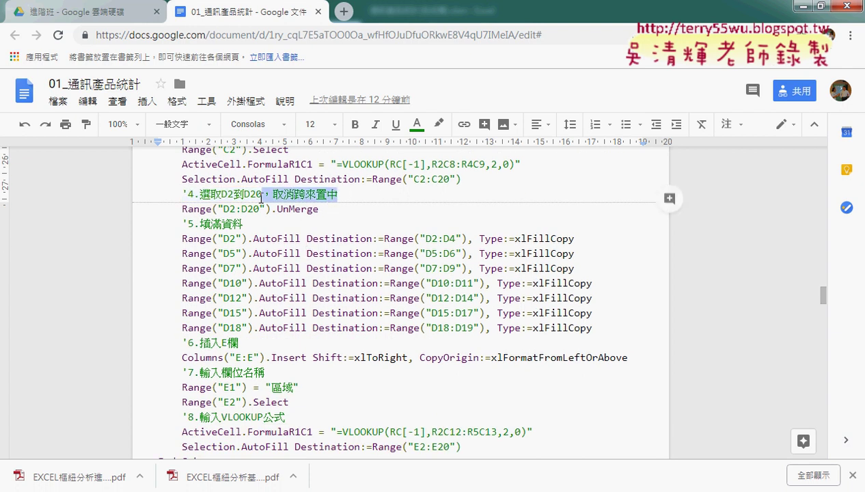
drag(317, 209, 137, 210)
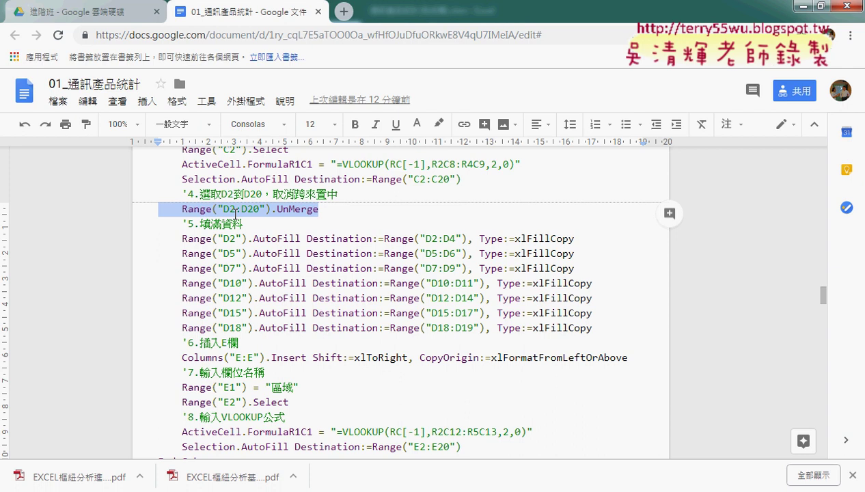
key(Up)
key(End)
key(shift+Home)
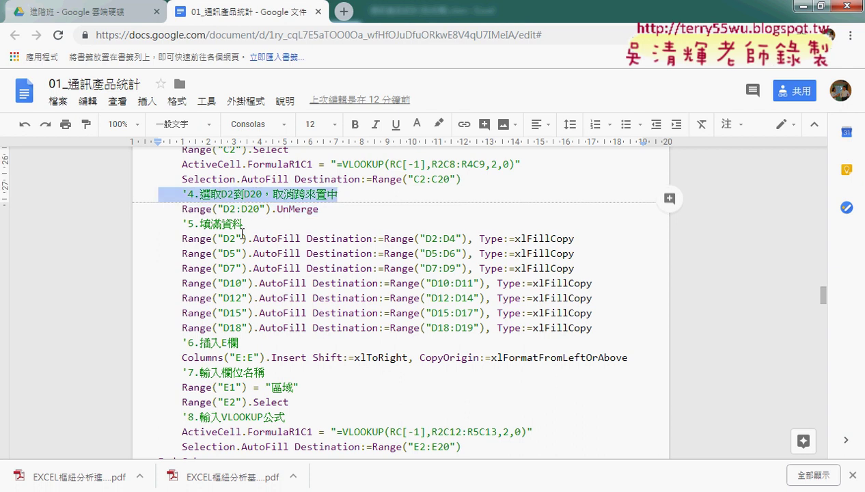
drag(242, 225, 120, 225)
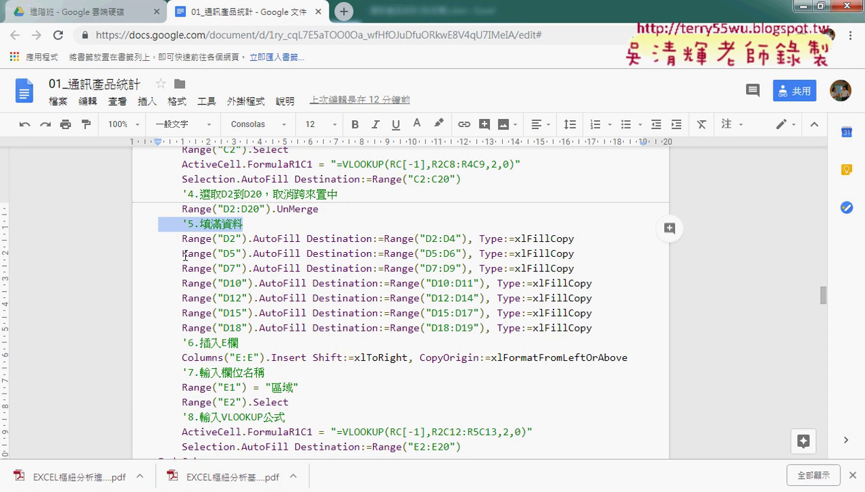
scroll(289, 339, down, 1)
scroll(289, 340, down, 3)
drag(253, 276, 135, 273)
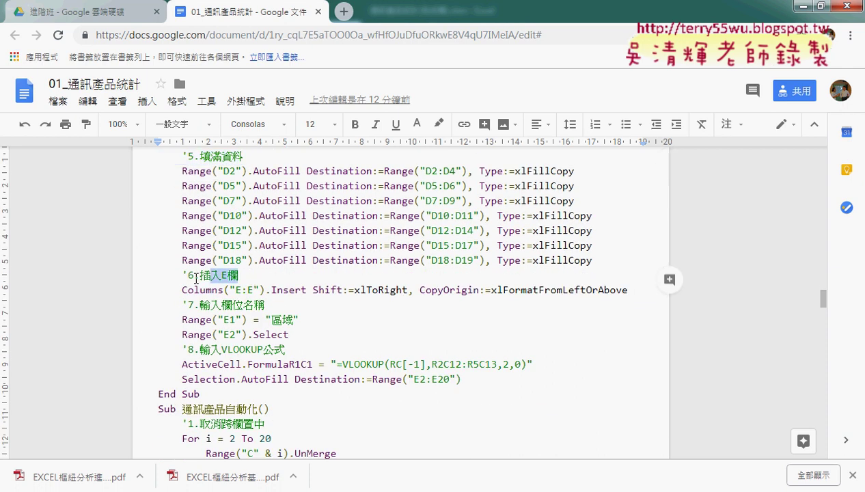
drag(271, 306, 134, 305)
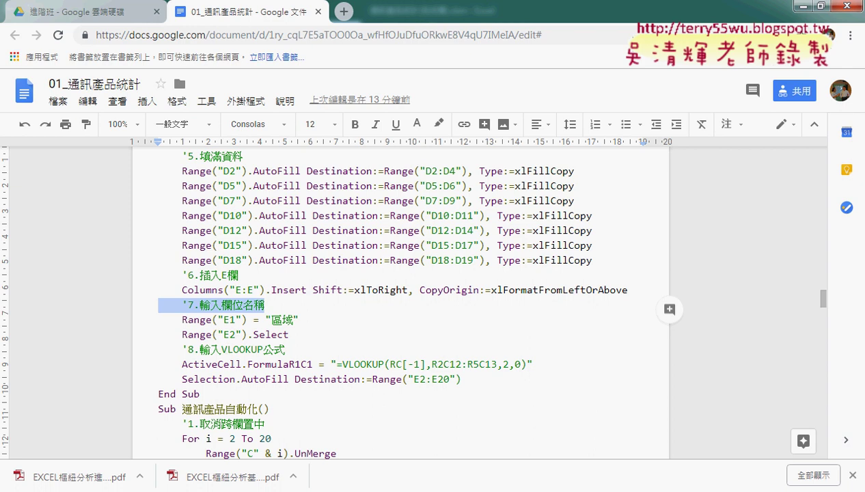
mouse_move(186, 491)
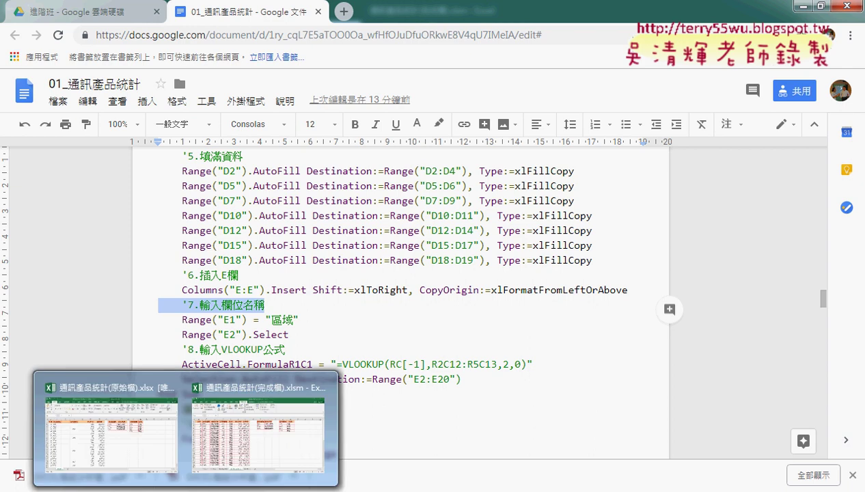
- In the 原始檔 workbook, delete the empty columns C and D
click(144, 434)
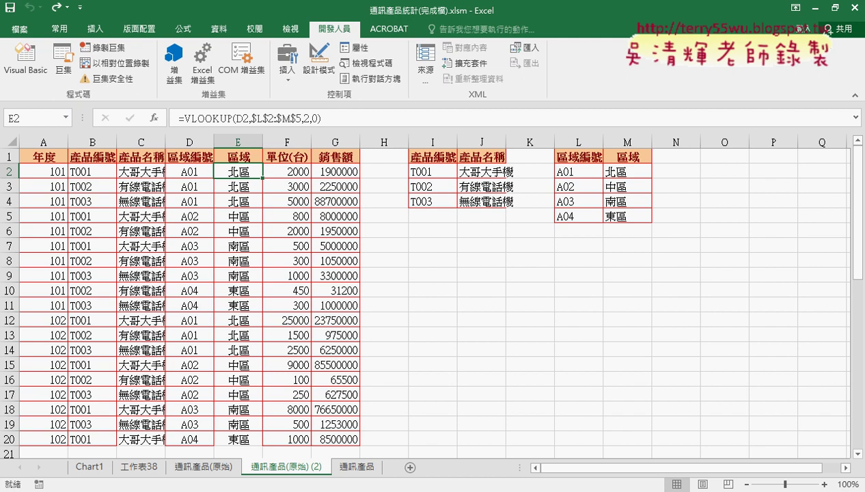
click(142, 437)
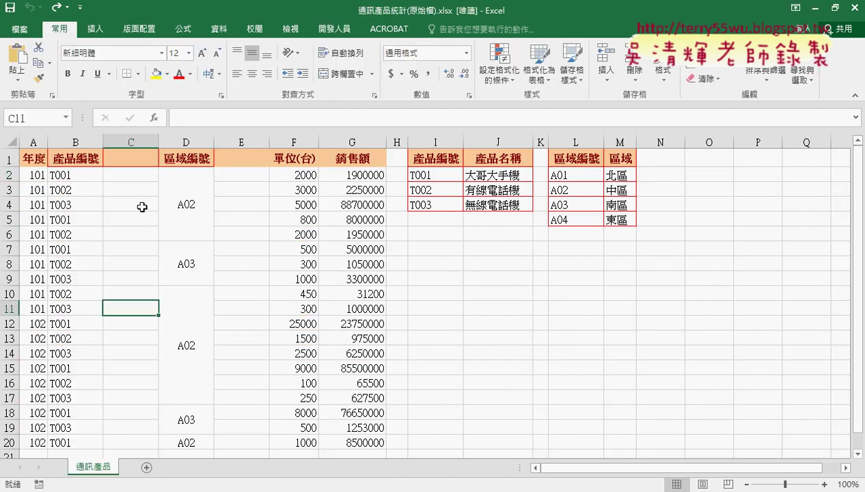
click(126, 142)
right_click(129, 203)
click(163, 313)
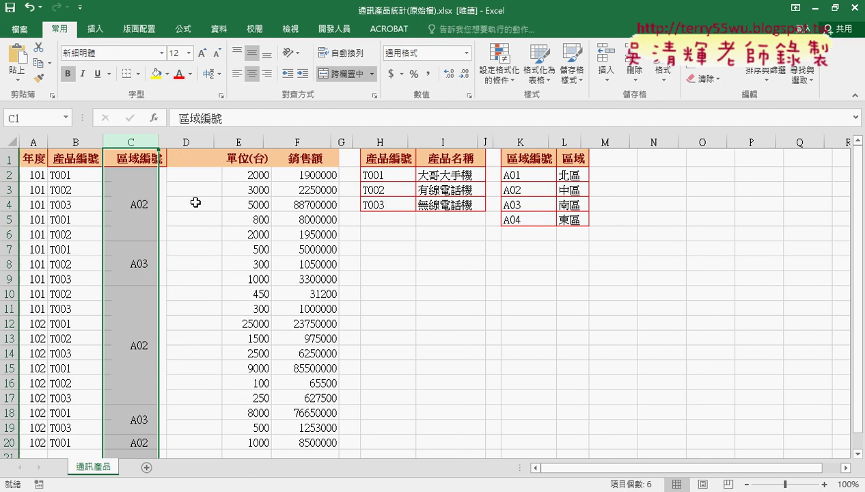
click(187, 142)
right_click(189, 208)
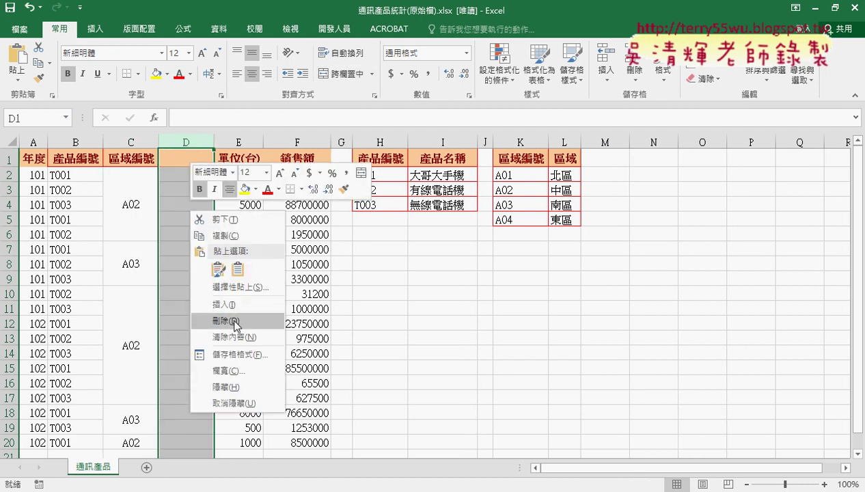
click(224, 320)
- Change the merged region codes A02 to A01 and A03 to A04
click(127, 206)
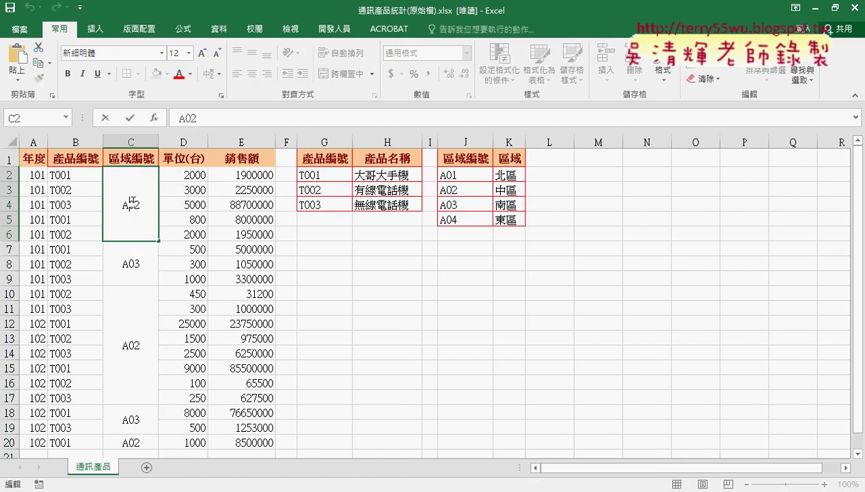
double_click(137, 204)
key(BackSpace)
text(1)
click(122, 266)
double_click(136, 262)
key(BackSpace)
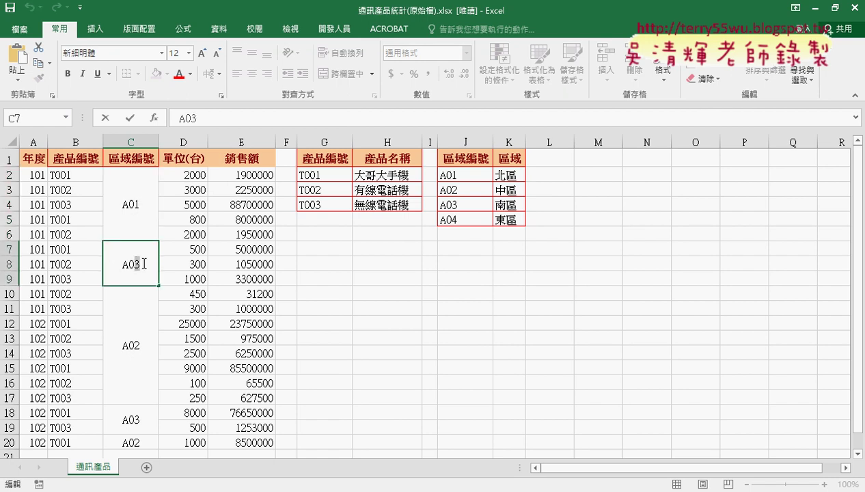
text(4)
key(Return)
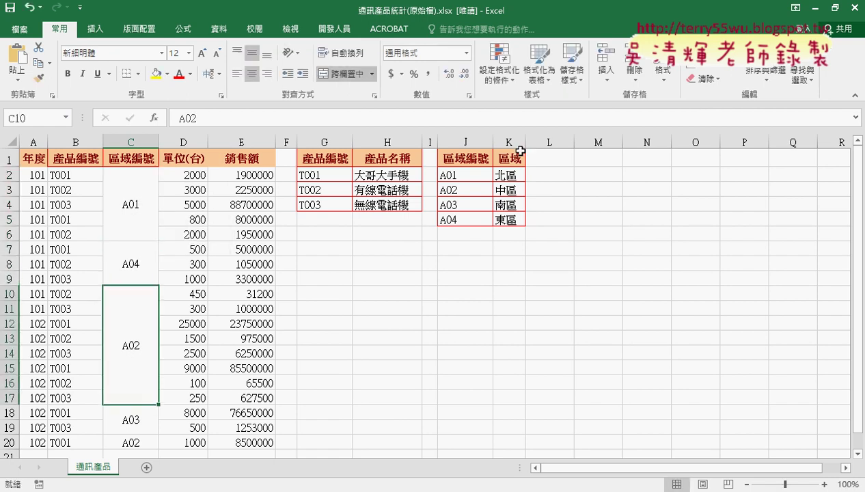
- Check the region code list J2:J5, then duplicate the 通訊產品 sheet as 通訊產品 (2)
drag(478, 175, 465, 220)
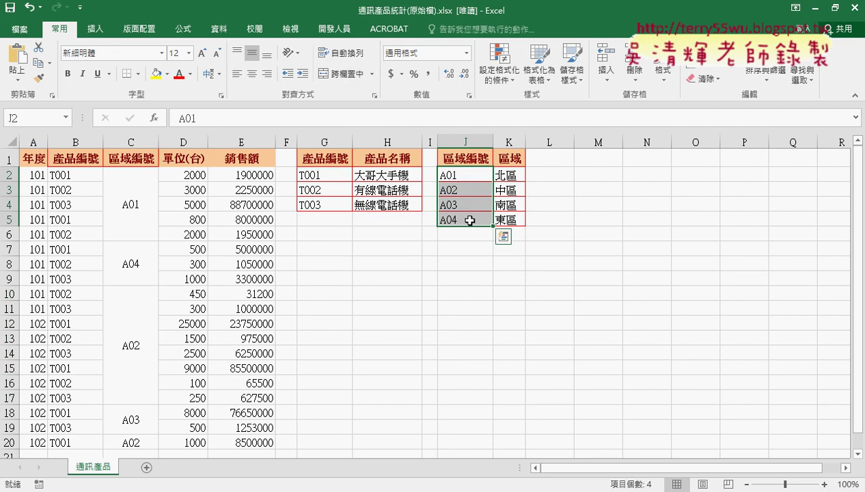
click(352, 308)
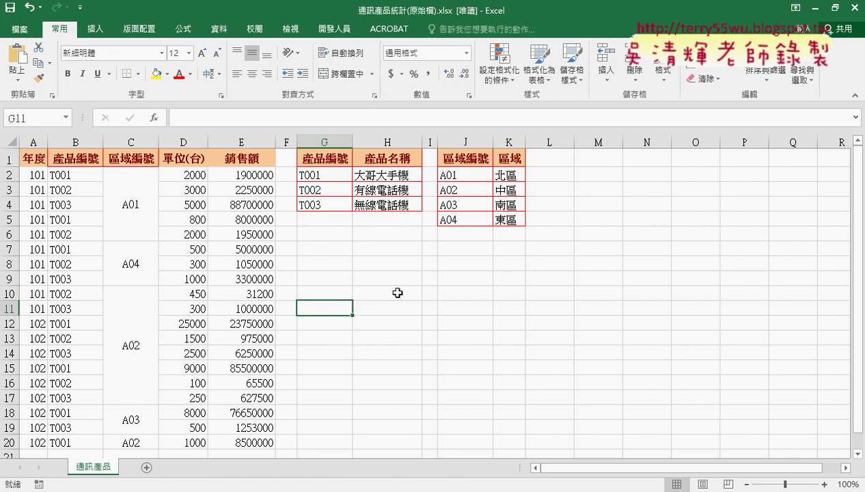
drag(104, 464, 145, 464)
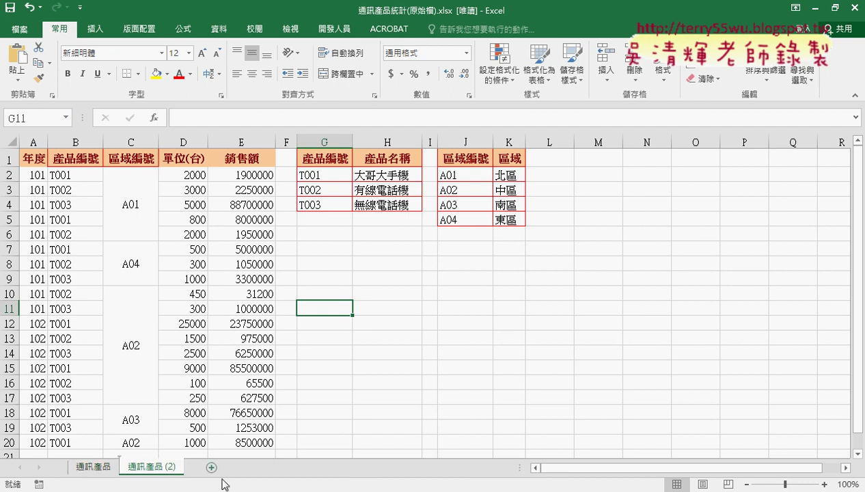
click(409, 295)
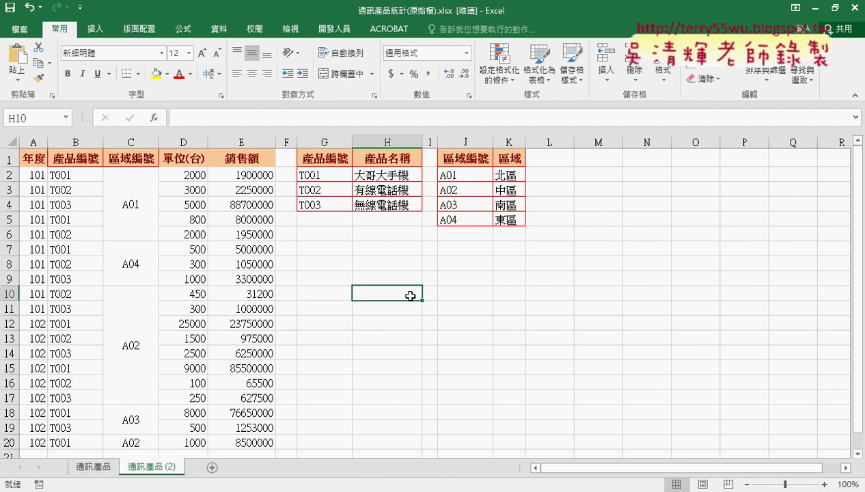
- Start recording a macro named 通訊產品巨集, stored in the current workbook
click(334, 31)
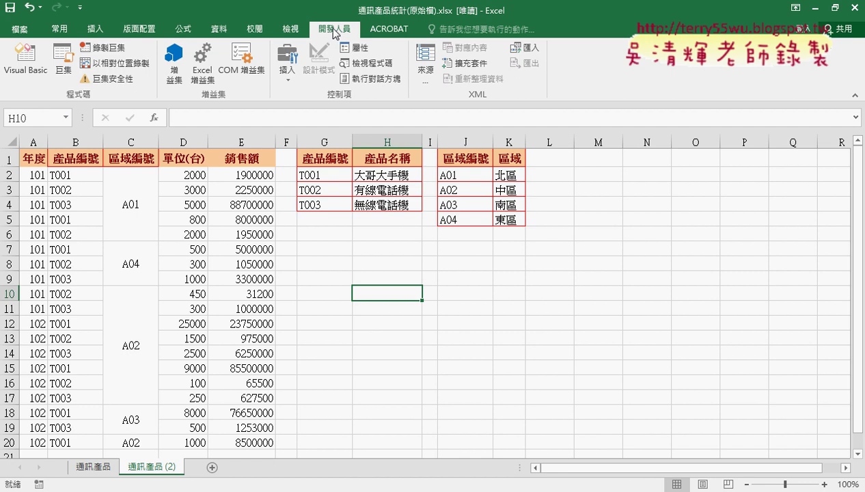
click(109, 47)
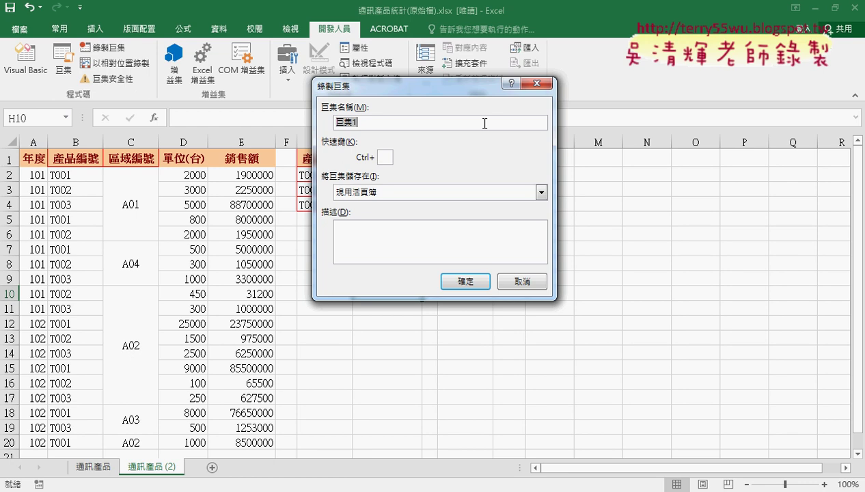
click(484, 123)
text(通訊)
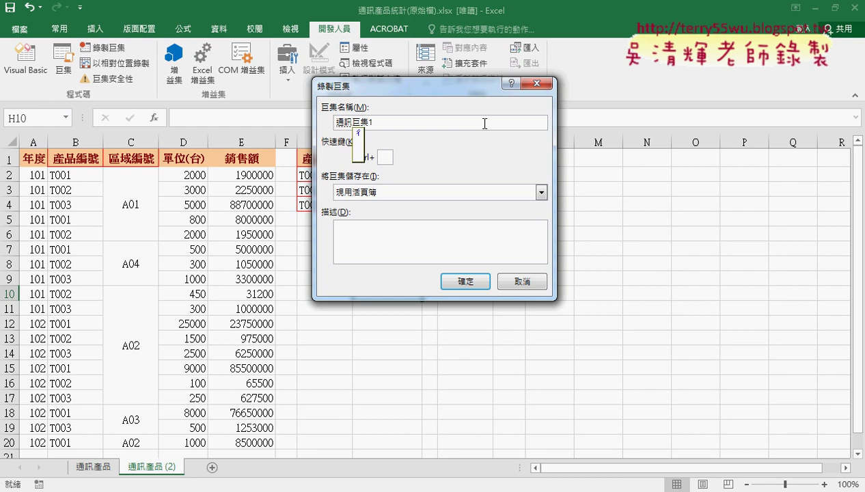
text(產品)
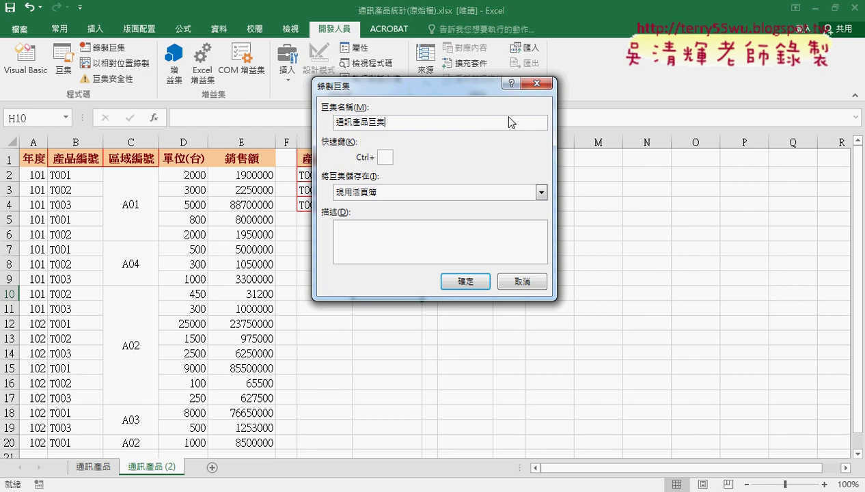
drag(433, 87, 500, 65)
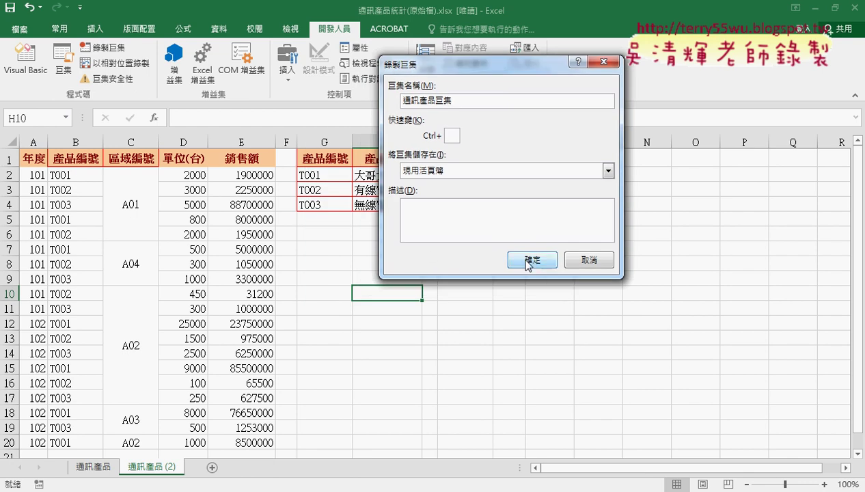
click(528, 262)
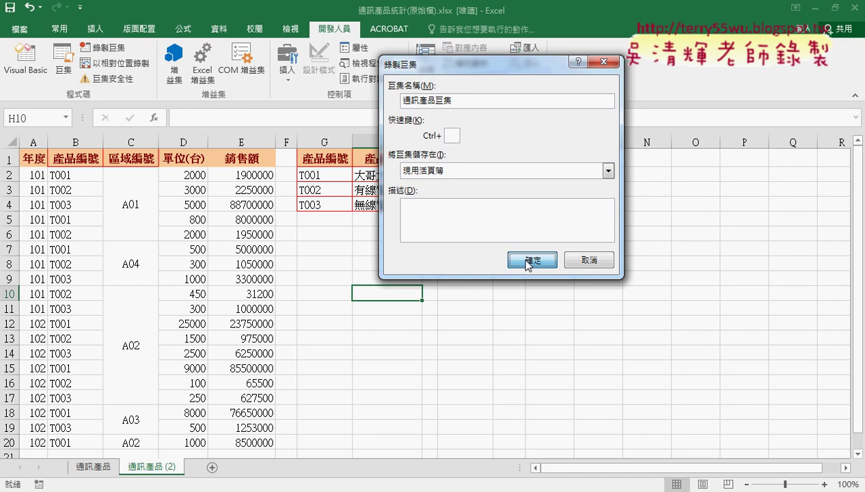
click(528, 262)
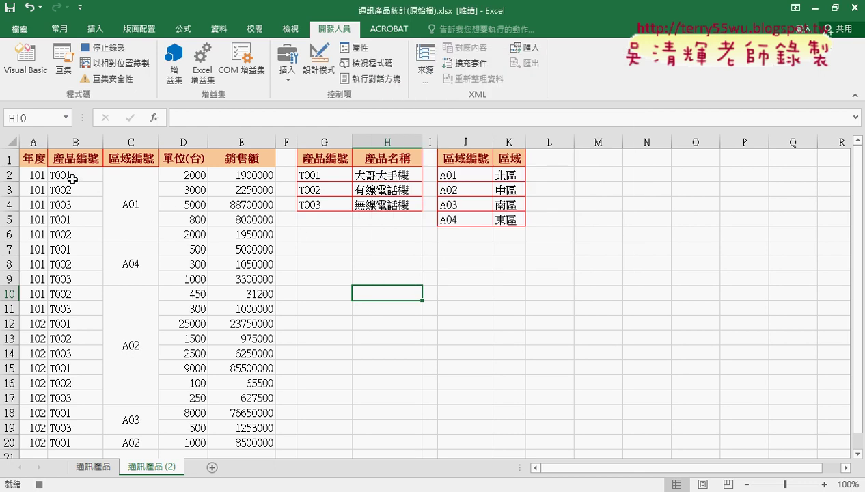
- Insert a blank column C before 區域編號 and give it the header 產品名稱
click(130, 141)
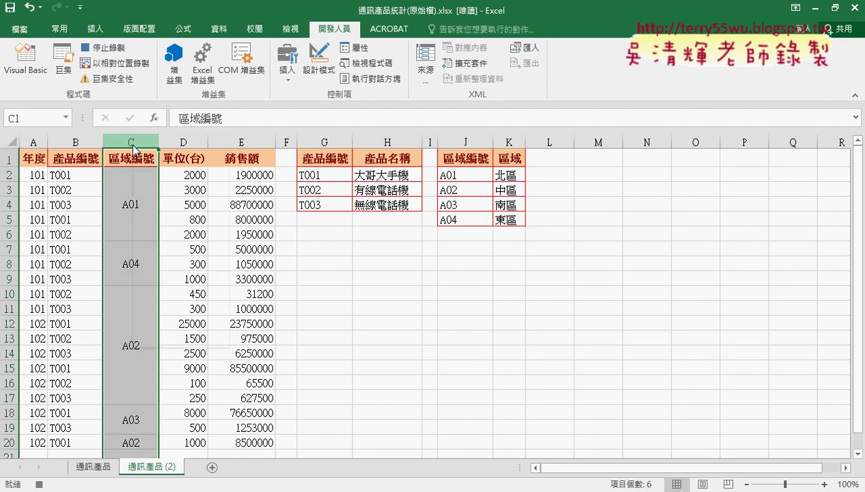
right_click(134, 145)
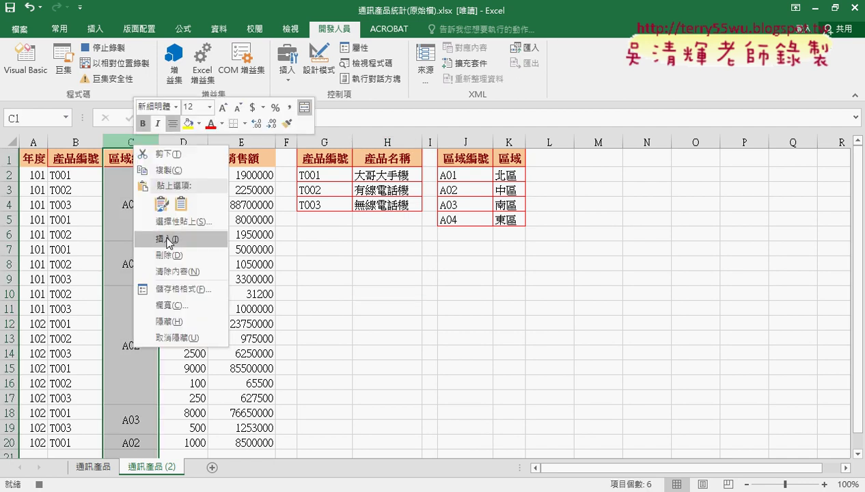
click(169, 240)
click(129, 160)
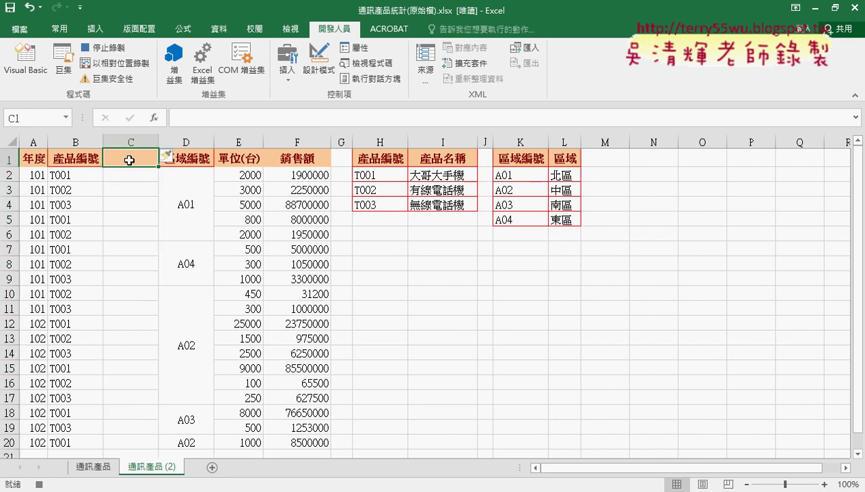
text(t)
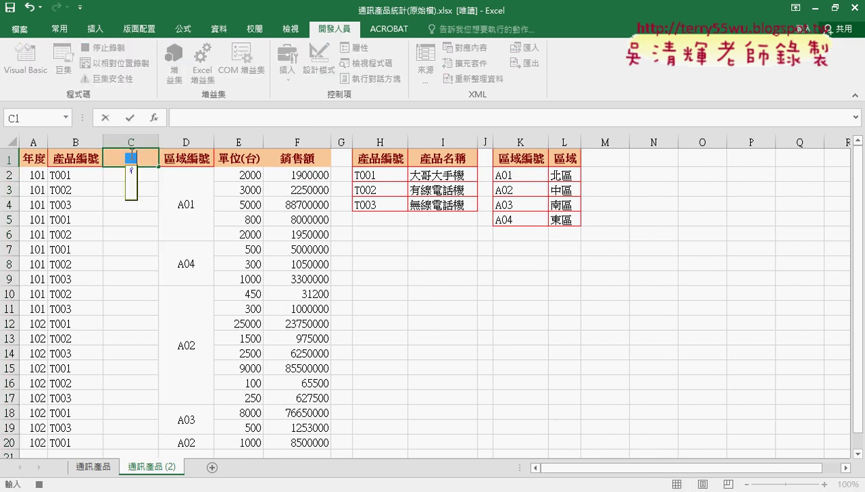
text(產品)
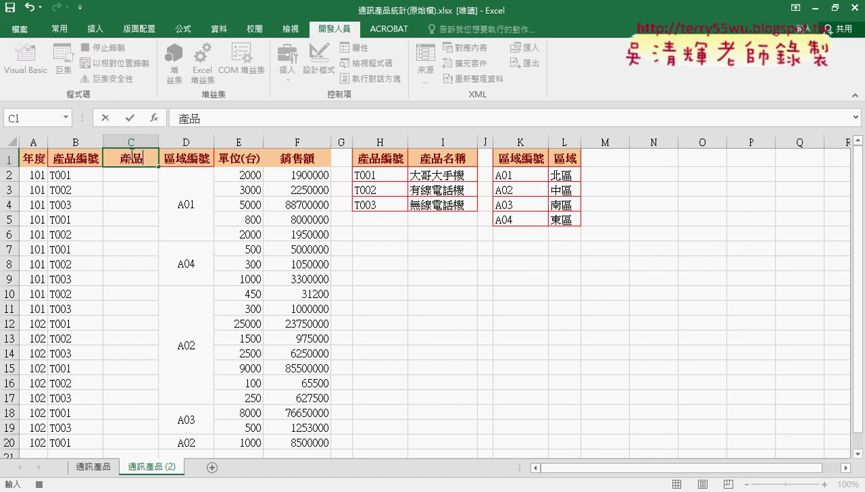
text(名稱)
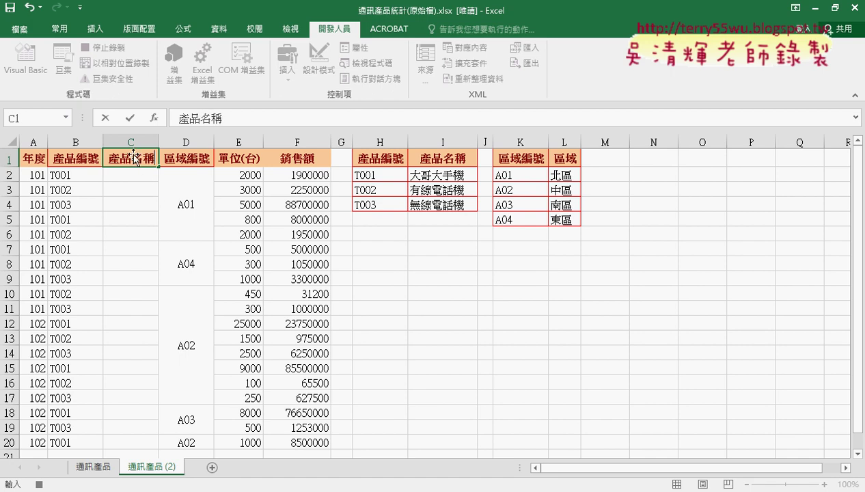
click(140, 177)
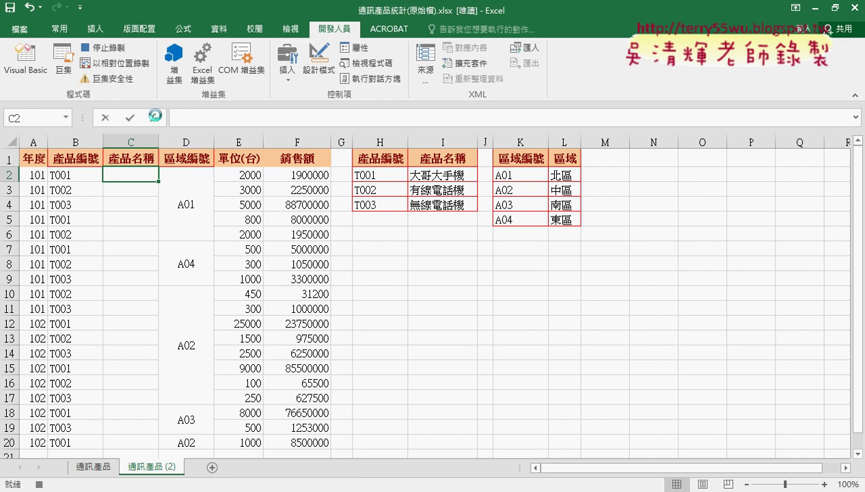
- Start a VLOOKUP in C2 with B2 as lookup value and H2:I4 as the table
click(154, 117)
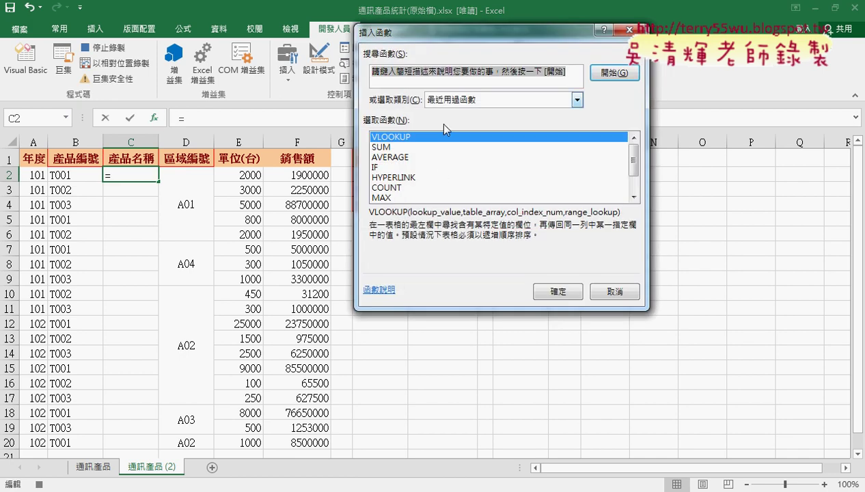
double_click(432, 138)
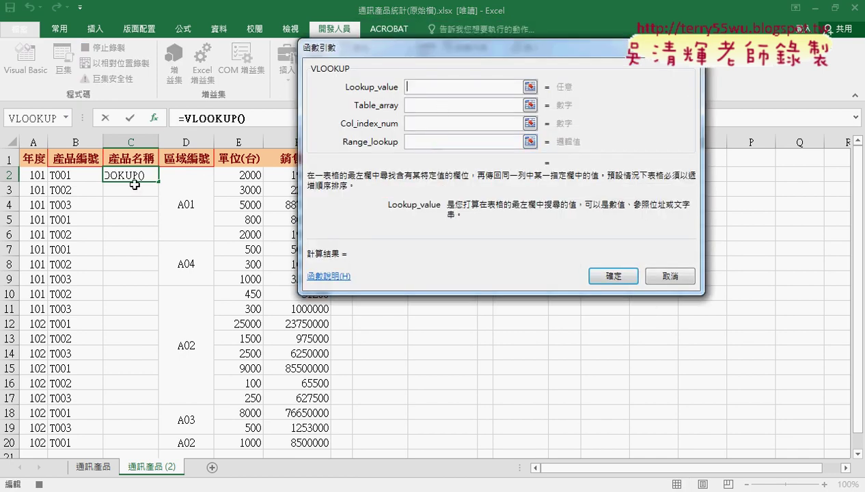
click(77, 174)
drag(413, 58, 344, 300)
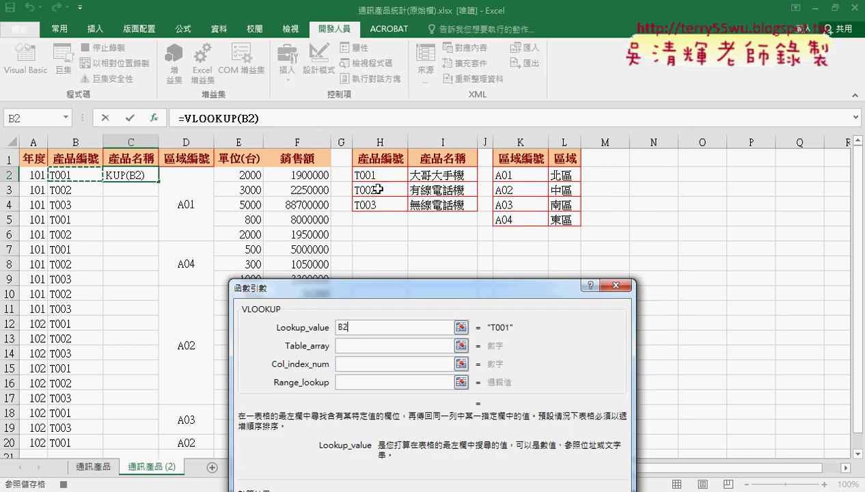
drag(374, 175, 442, 205)
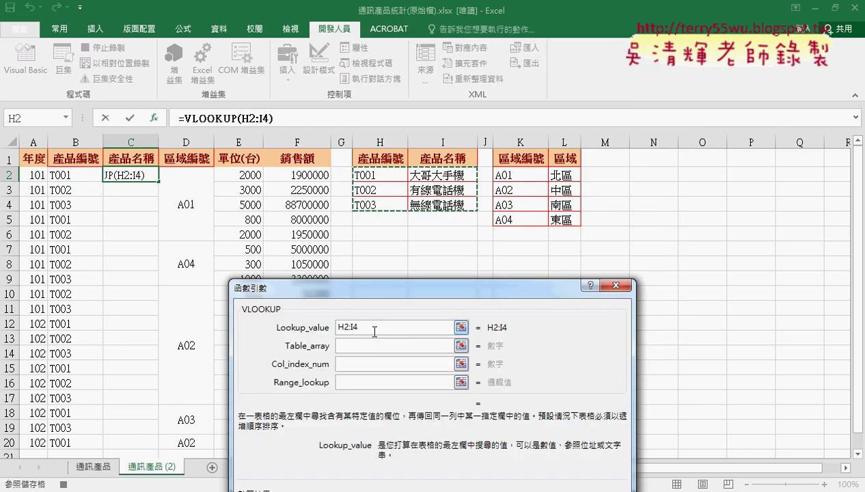
drag(368, 326, 331, 322)
click(77, 174)
click(349, 345)
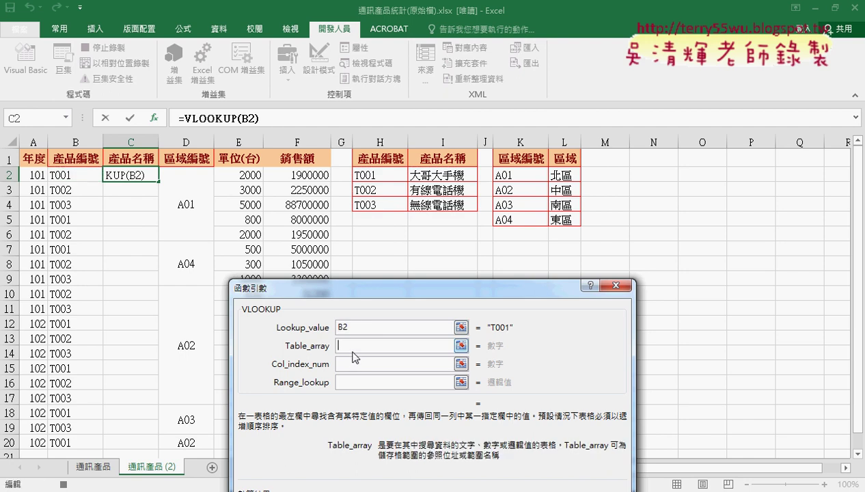
drag(376, 175, 443, 203)
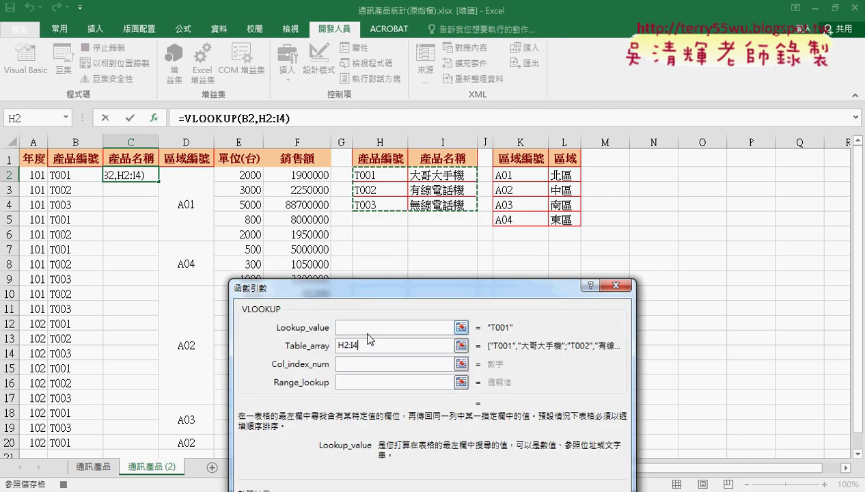
- Complete it as =VLOOKUP(B2,H$2:I$4,2,0) and fill it down to C20
click(360, 362)
text(2)
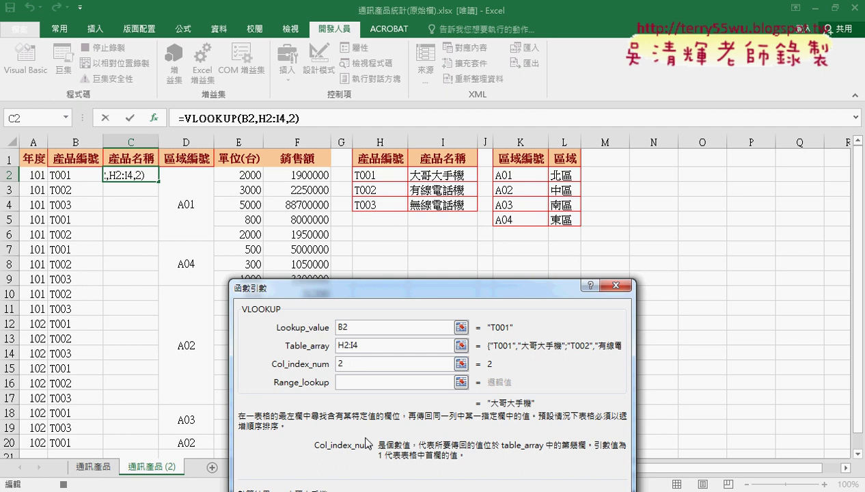
click(377, 383)
text(0)
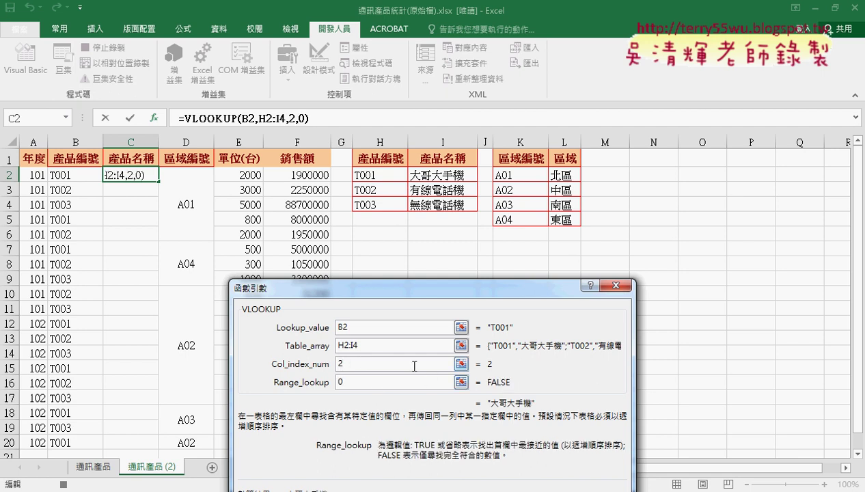
drag(376, 348, 335, 350)
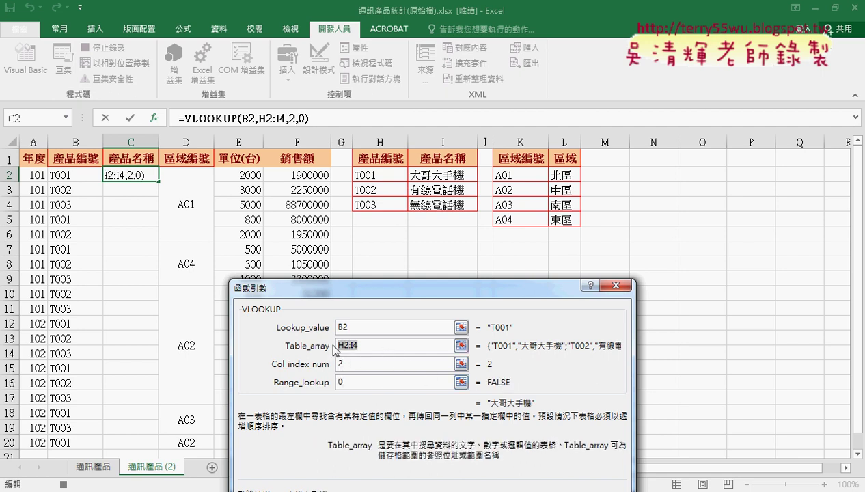
key(F4)
key(F4)
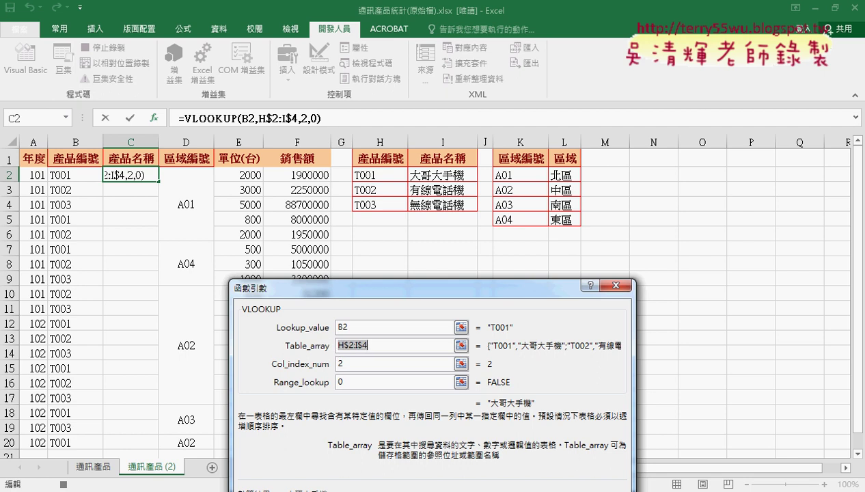
key(Right)
key(Return)
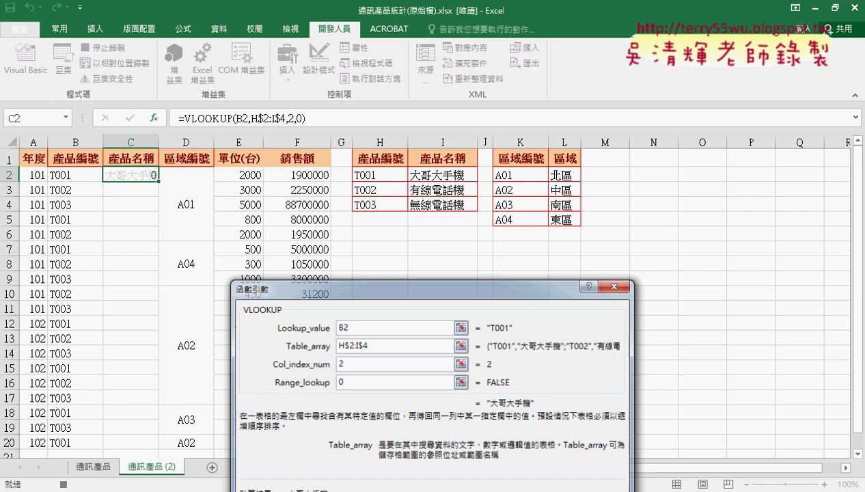
double_click(159, 181)
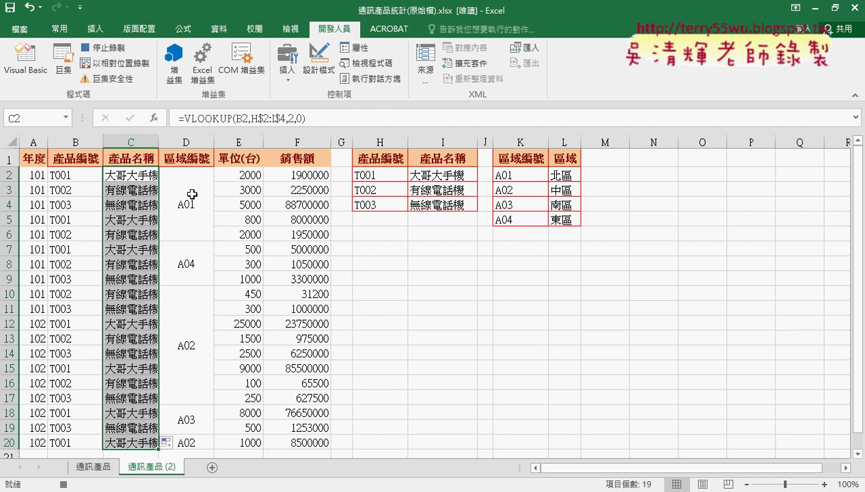
drag(192, 194, 198, 441)
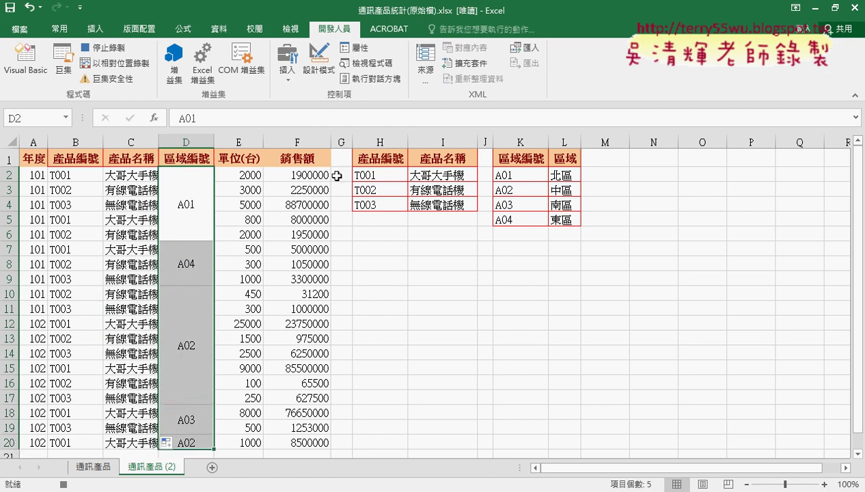
- Unmerge column D's region codes and fill A01, A04, A02, A03 down into the blank rows
click(60, 29)
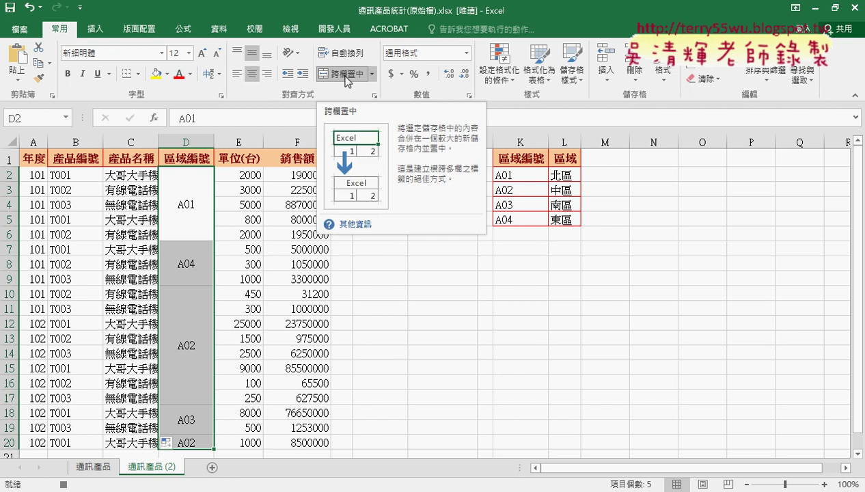
click(341, 74)
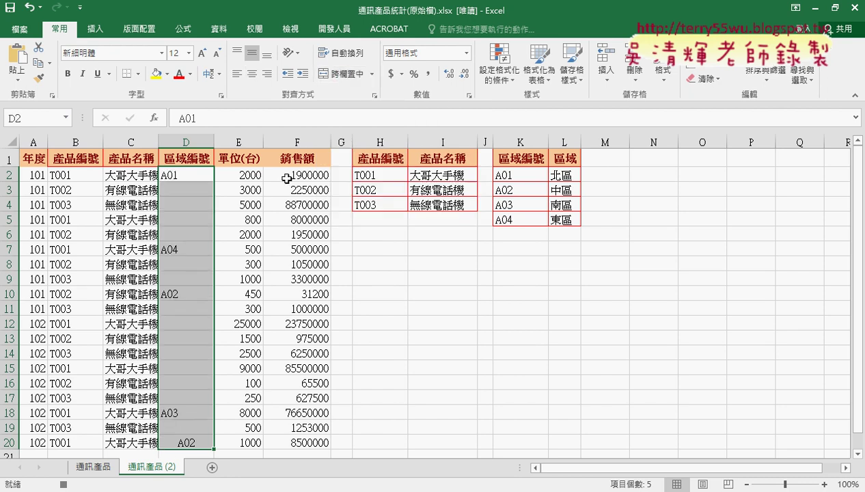
click(190, 174)
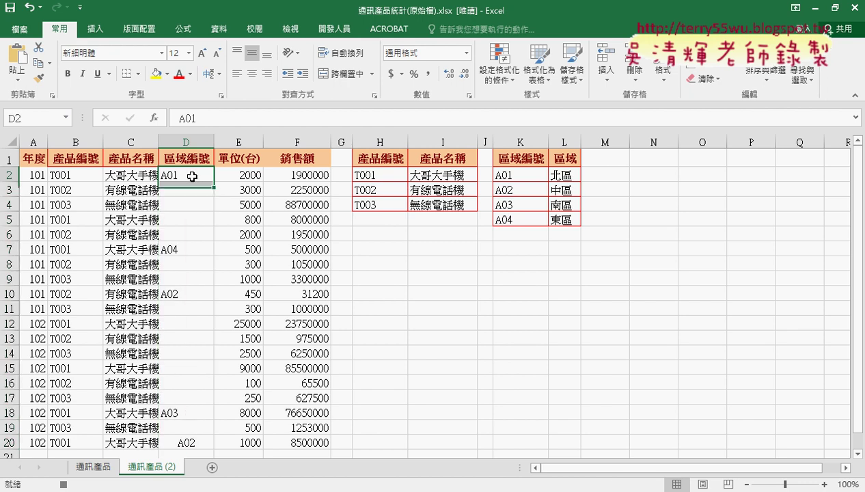
mouse_move(216, 181)
mouse_down()
mouse_move(200, 243)
mouse_move(215, 286)
mouse_move(210, 397)
mouse_up()
click(200, 246)
click(195, 293)
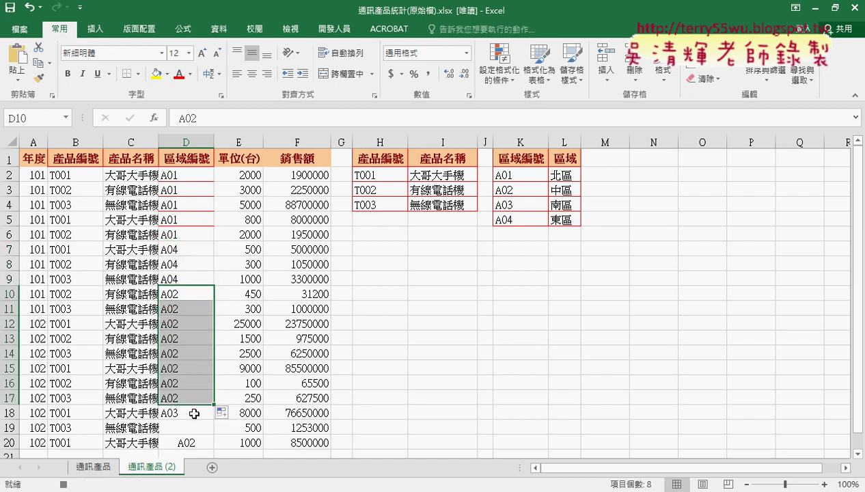
click(193, 413)
drag(216, 419, 215, 432)
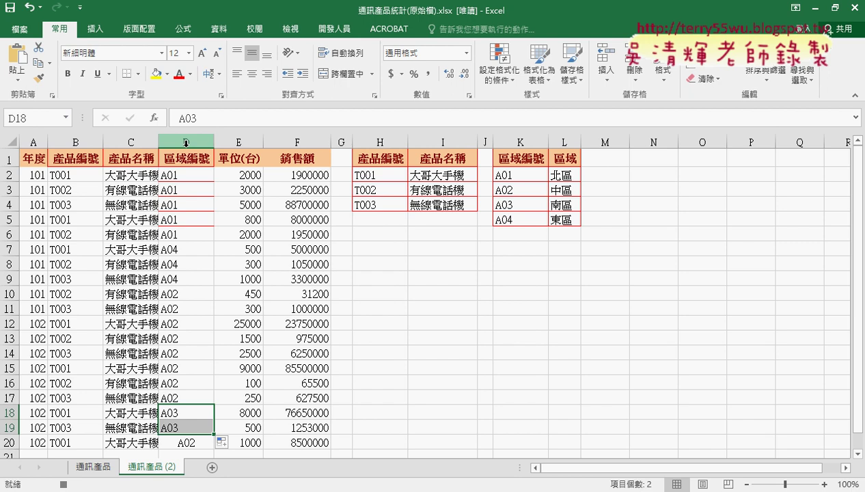
click(186, 142)
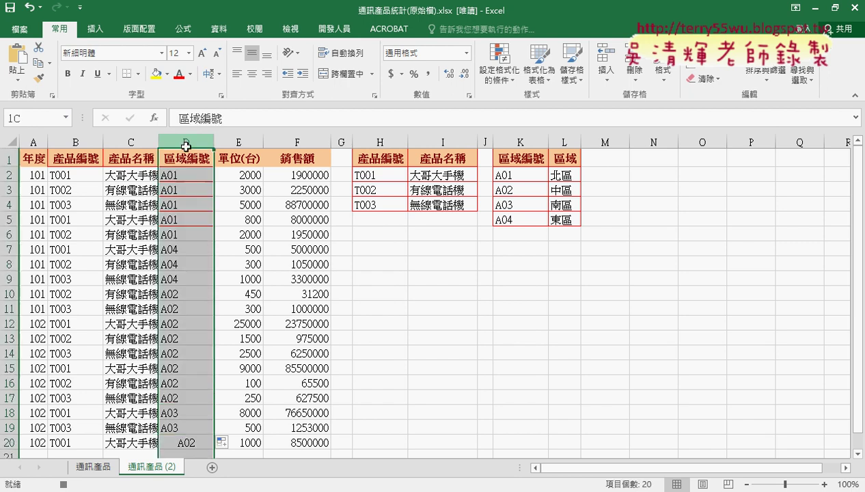
- Centre column D's region codes and insert a new column E headed 區域
click(252, 74)
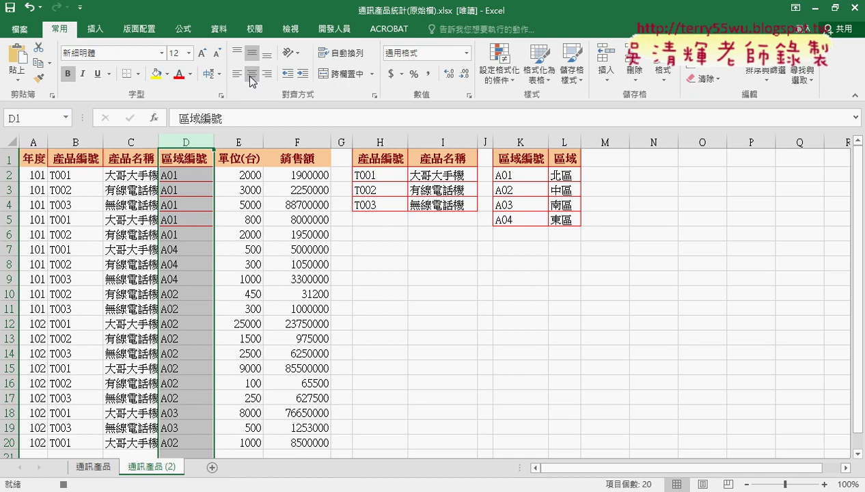
click(251, 77)
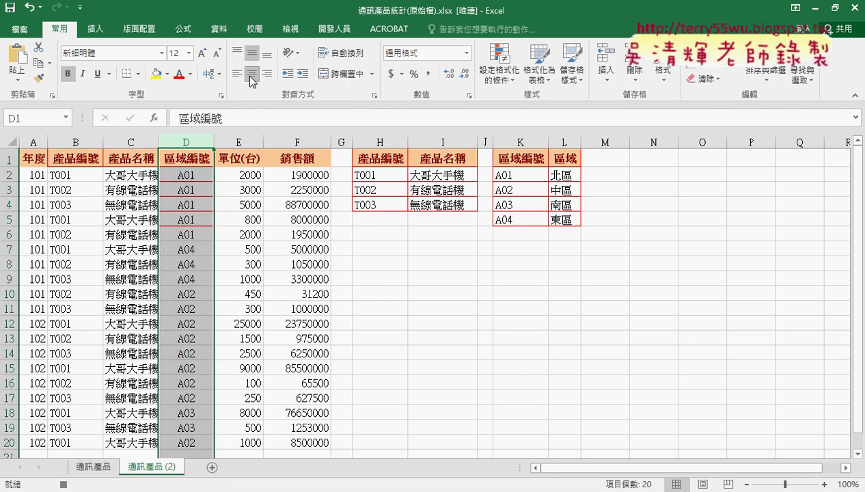
click(238, 142)
right_click(239, 142)
click(276, 237)
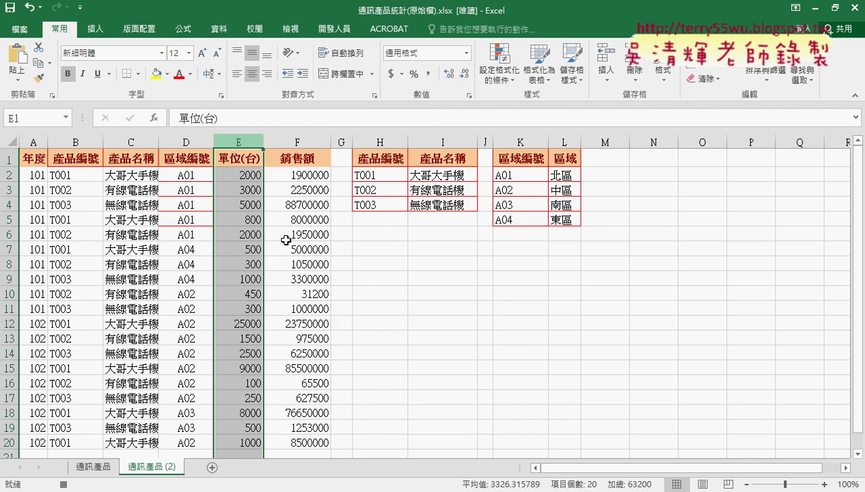
click(256, 161)
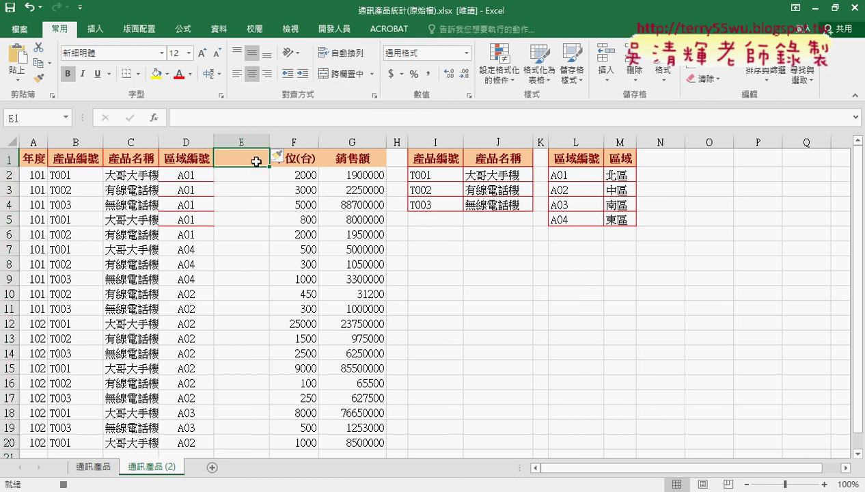
text(區)
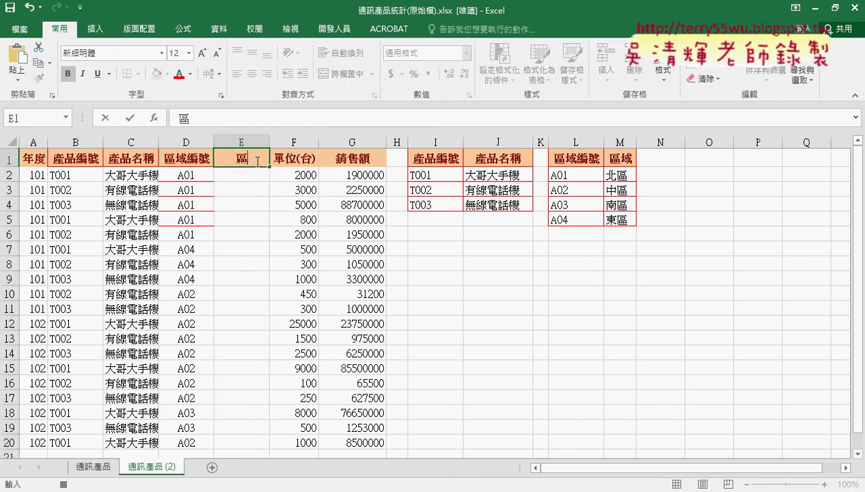
text(域)
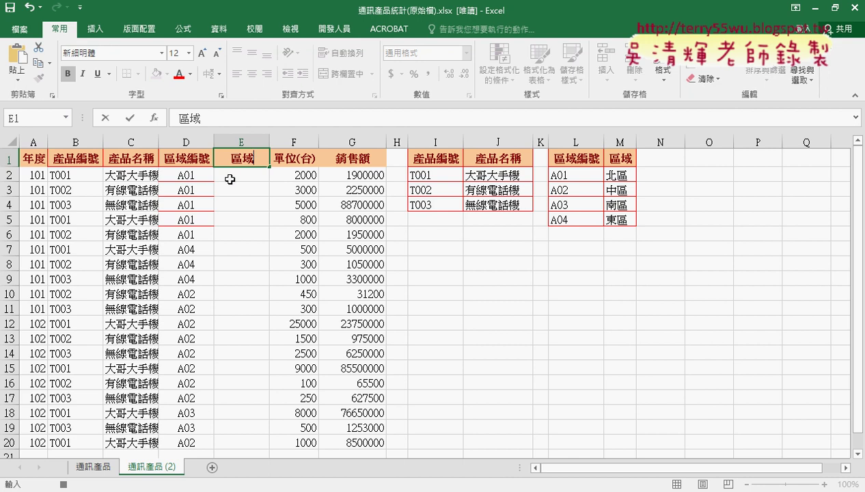
click(239, 174)
- Start a VLOOKUP in E2 with D2 as lookup value and L2:M6 as the table
click(155, 118)
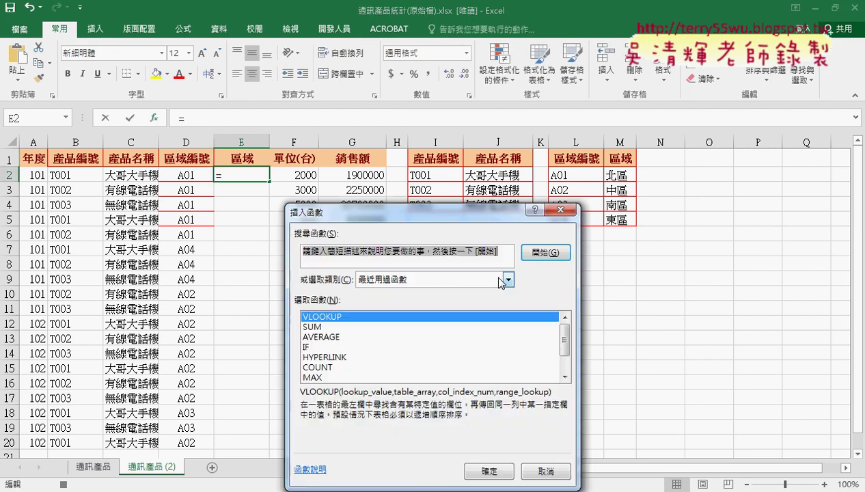
double_click(358, 312)
click(193, 177)
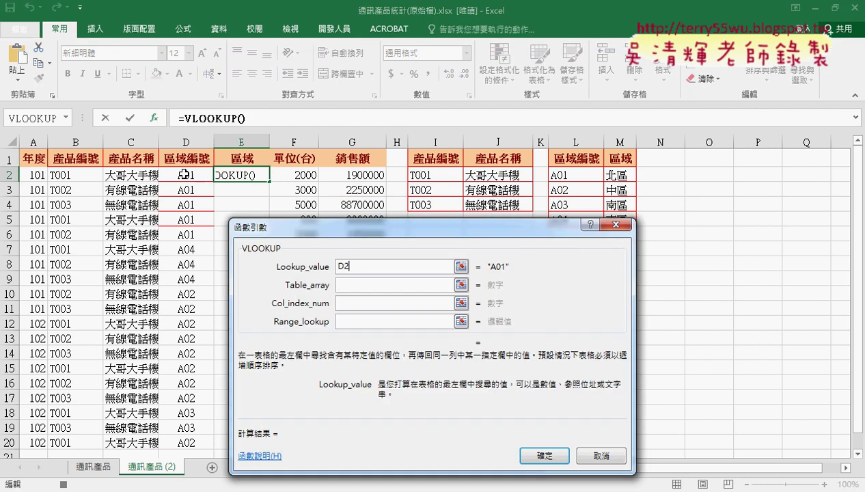
click(362, 284)
drag(561, 176, 613, 227)
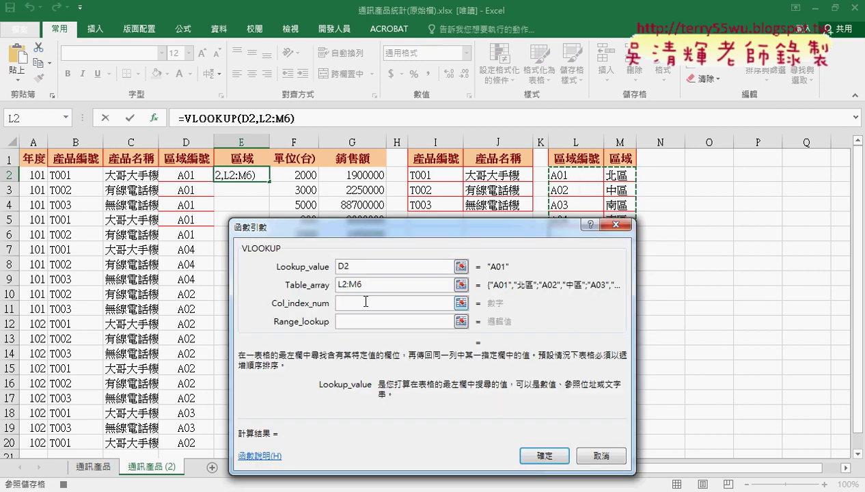
- Complete it as =VLOOKUP(D2,L$2:M$6,2,0) and fill it down to E20
click(359, 302)
text(2)
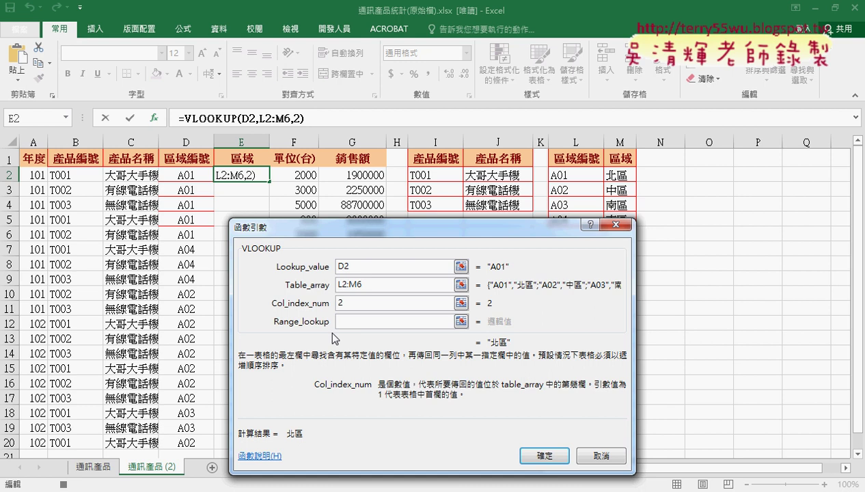
click(352, 323)
text(0)
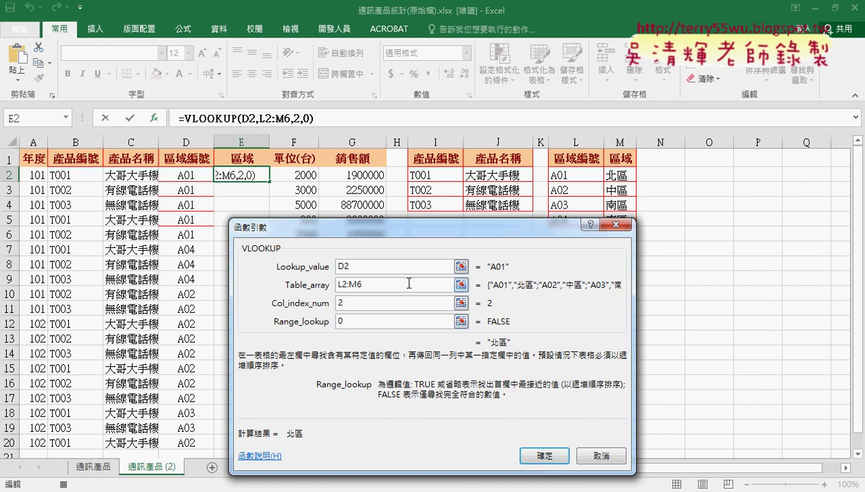
click(301, 287)
key(F4)
key(F4)
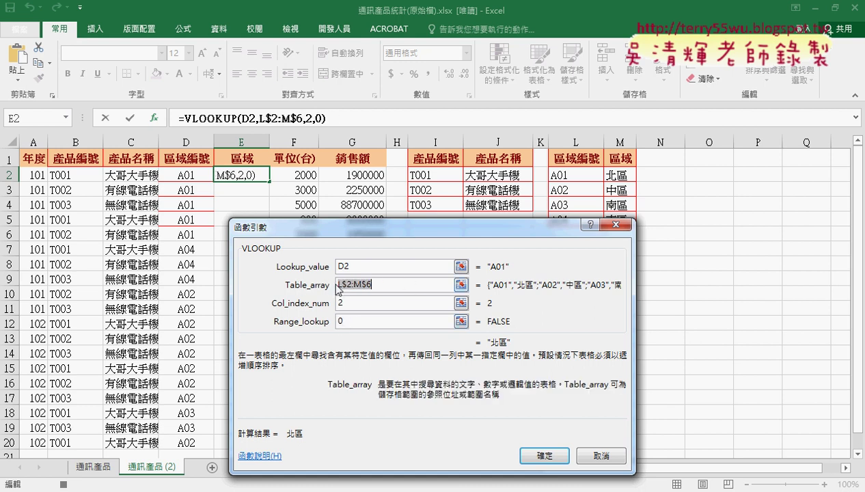
click(543, 455)
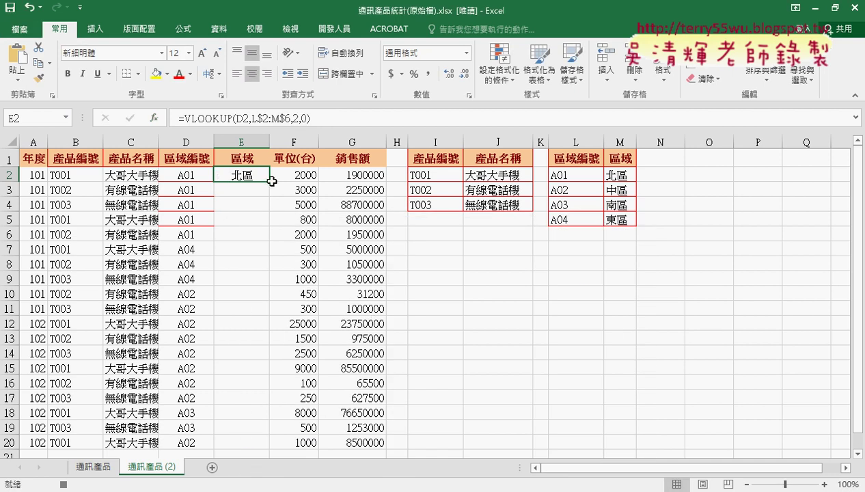
double_click(270, 181)
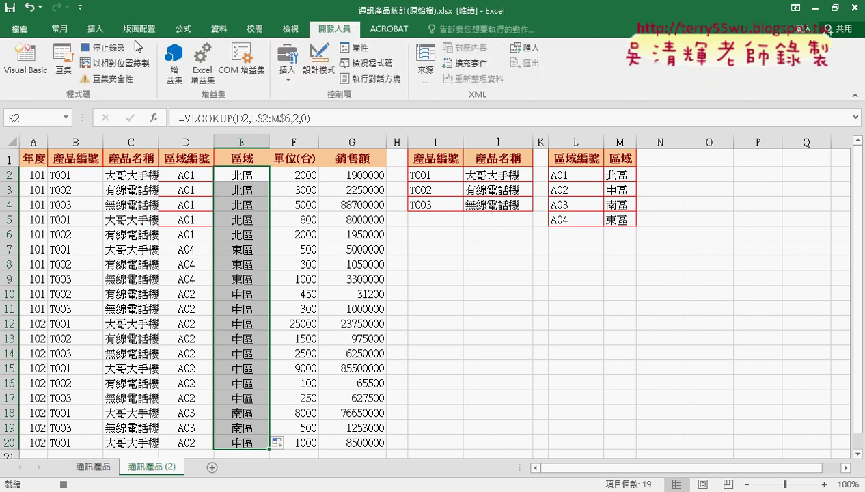
- Stop the macro recording and check that 通訊產品巨集 appears in the Macros list
click(104, 49)
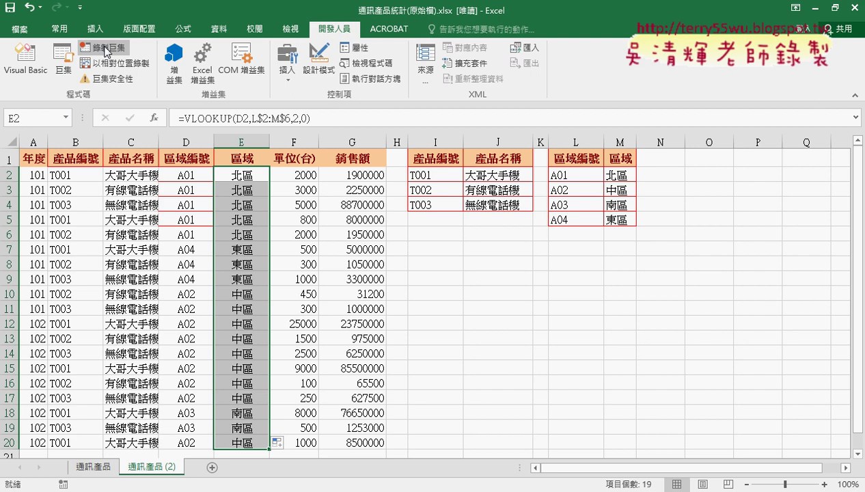
click(68, 68)
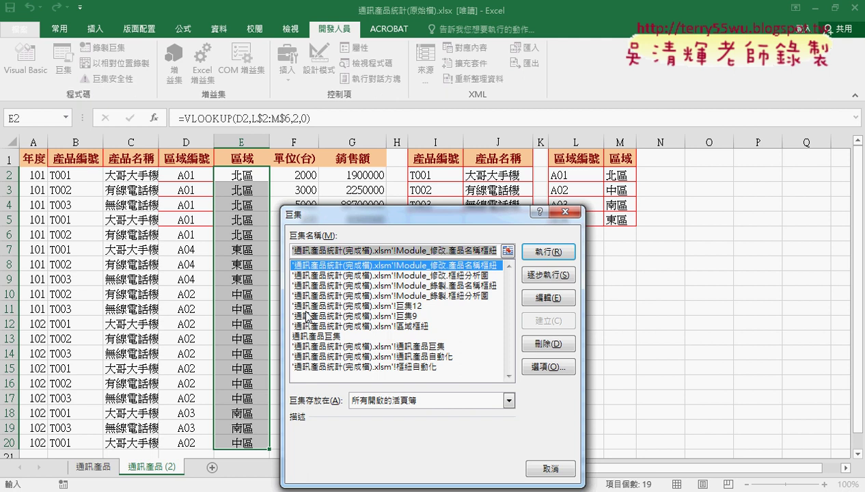
click(321, 336)
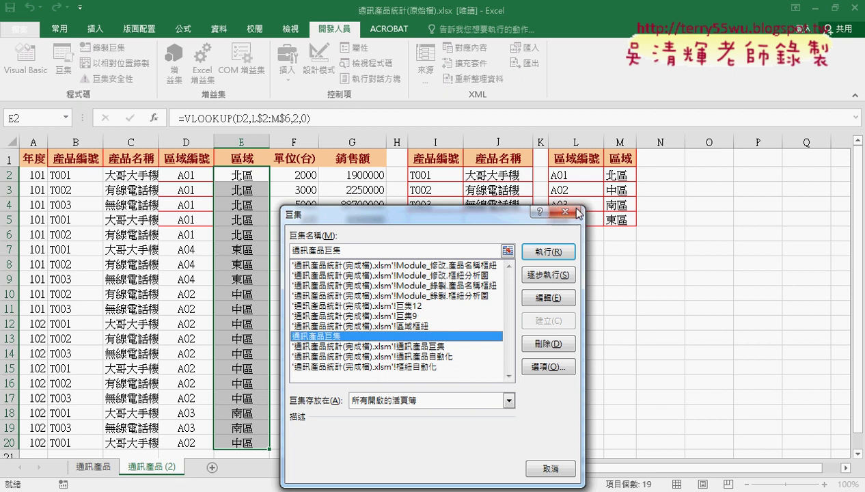
click(567, 212)
- Delete the 通訊產品 (2) sheet
right_click(163, 466)
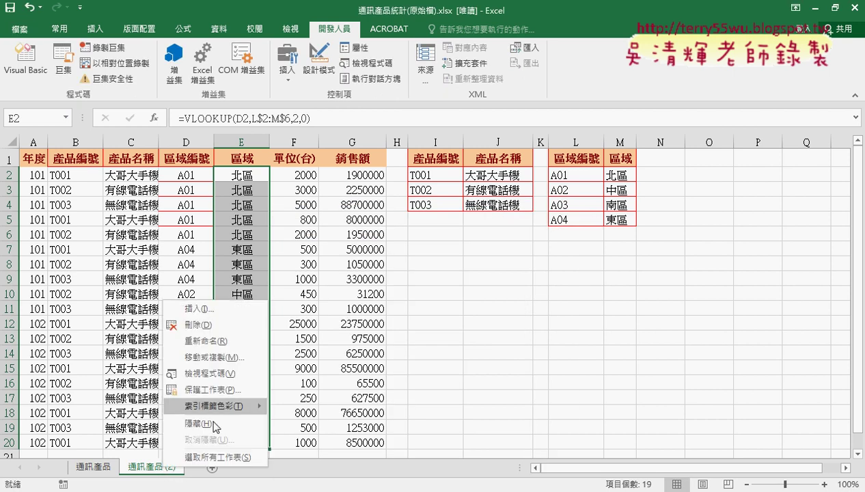
click(226, 325)
click(353, 286)
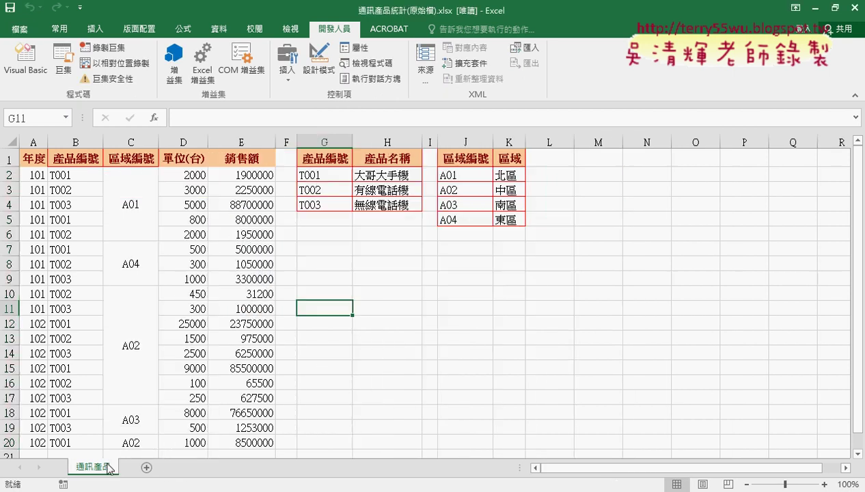
- Copy the 通訊產品 sheet and run 通訊產品巨集 on the copy, accepting the merge warning
drag(107, 466, 161, 467)
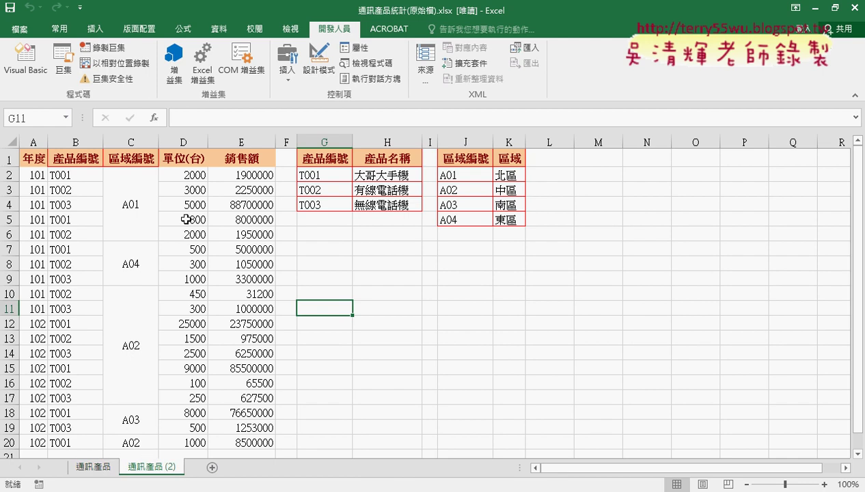
click(62, 61)
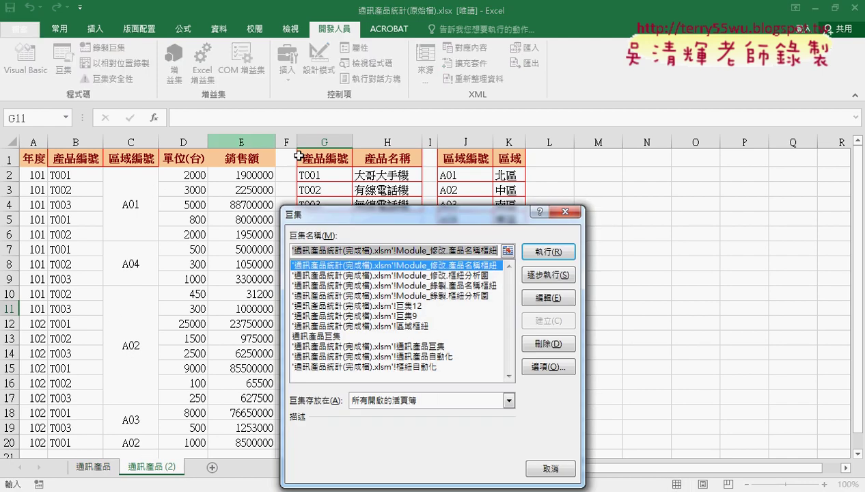
drag(420, 222, 480, 78)
click(400, 203)
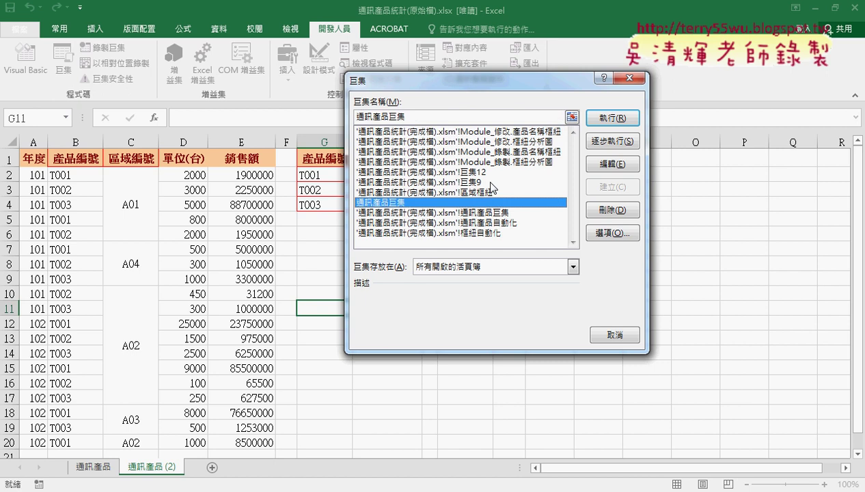
click(617, 121)
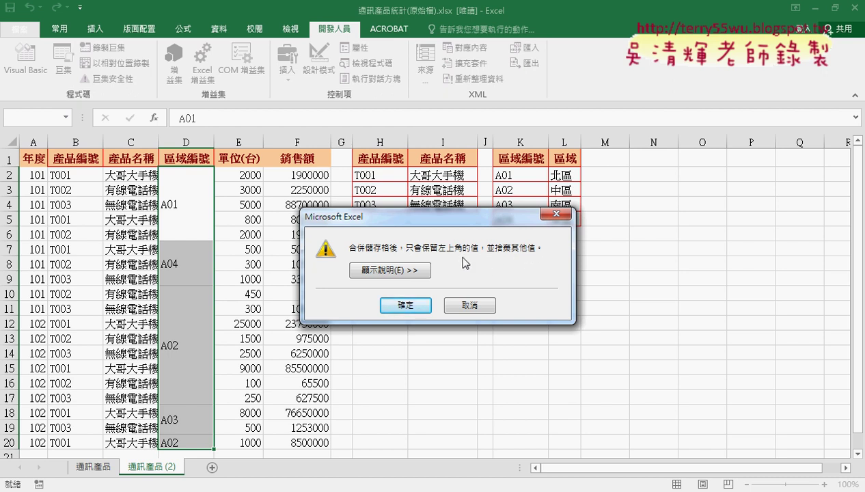
click(413, 307)
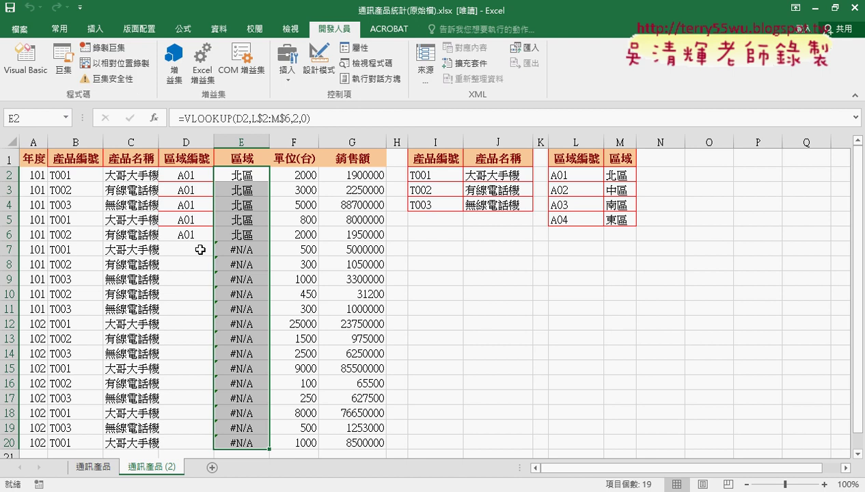
- Delete the macro-altered 通訊產品 (2) sheet and make a fresh copy of 通訊產品
right_click(164, 468)
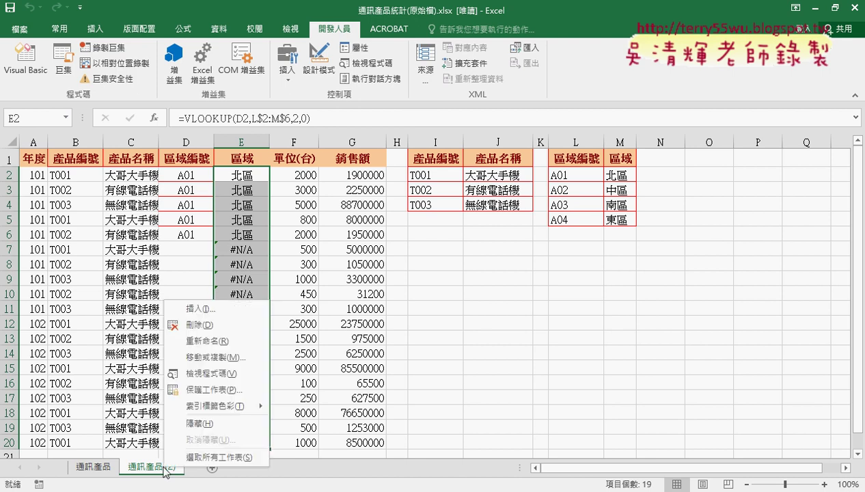
click(257, 325)
key(Return)
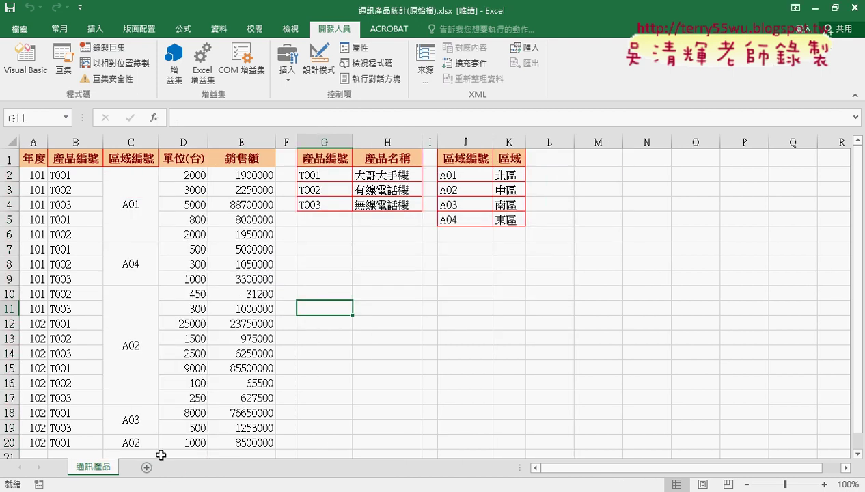
drag(121, 464, 171, 468)
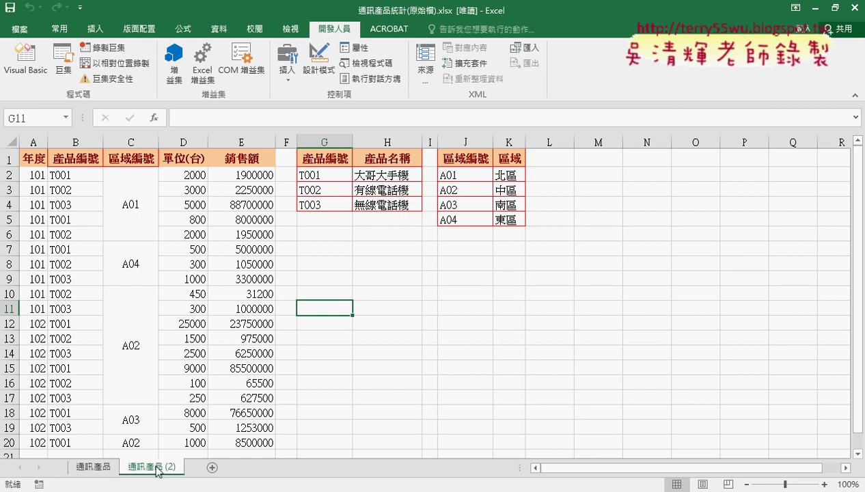
click(103, 472)
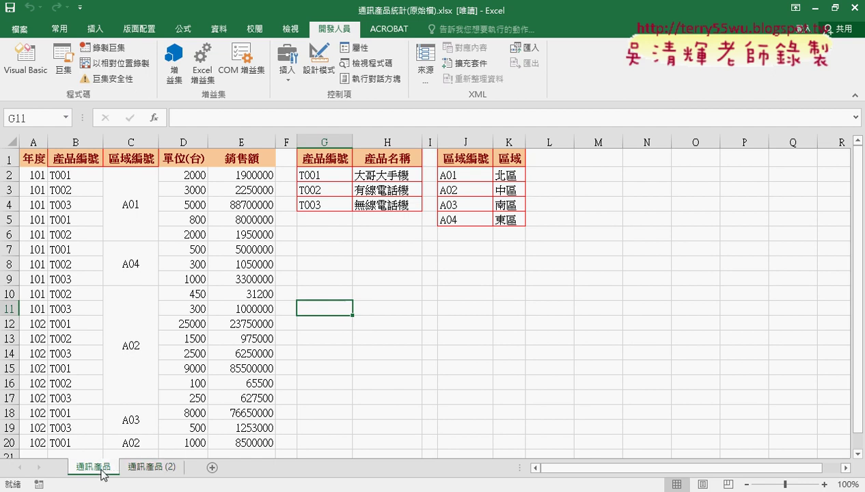
click(151, 468)
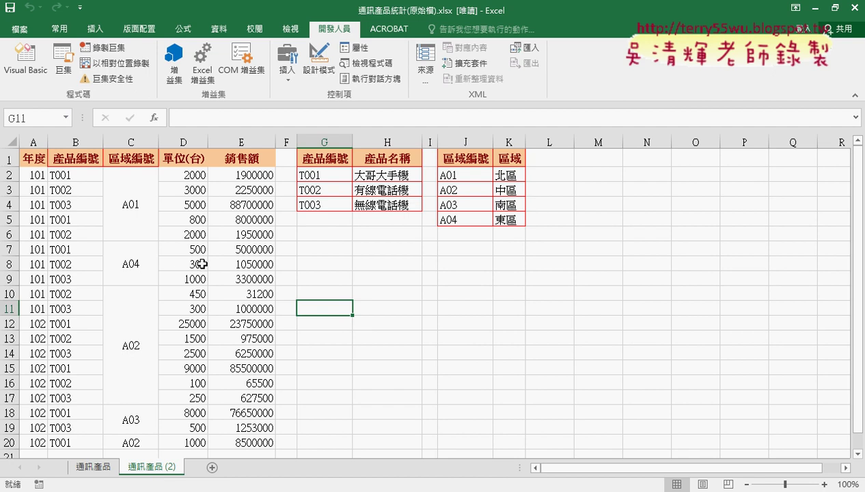
- Open the recorded 通訊產品巨集 code in the Visual Basic editor from the Macros list
click(64, 62)
click(386, 202)
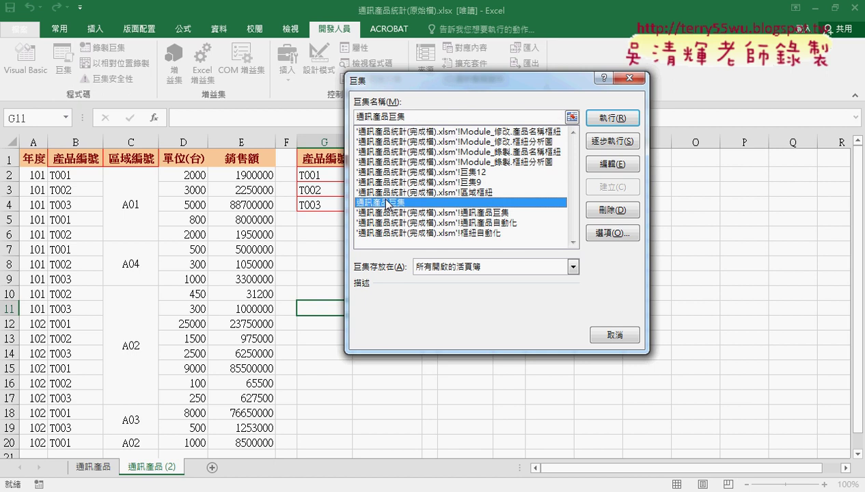
click(608, 167)
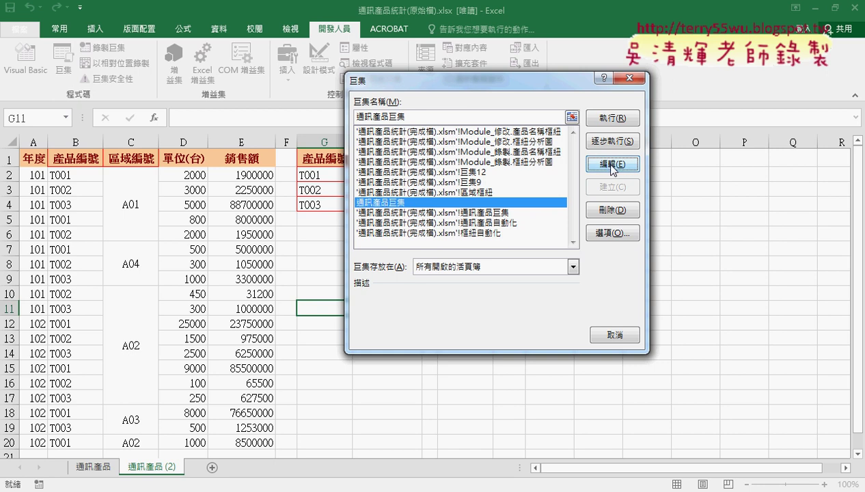
click(612, 167)
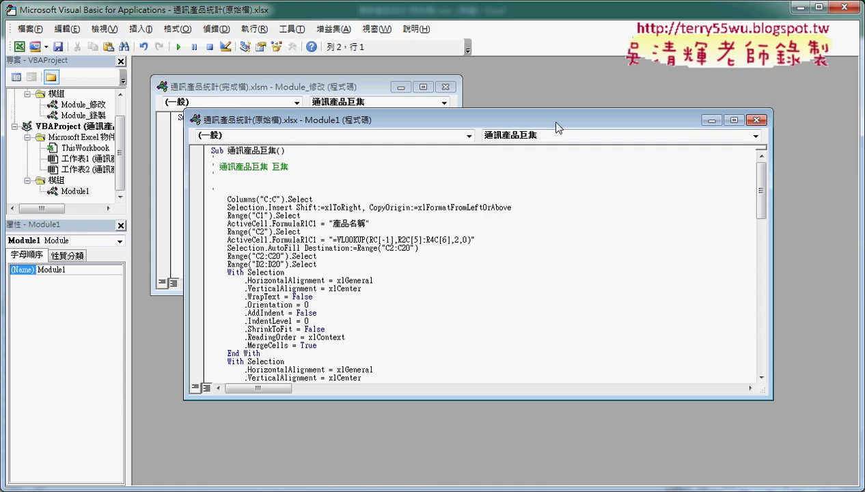
- Set the Visual Basic editor's code font size to 12 in Options' Editor Format settings
double_click(549, 120)
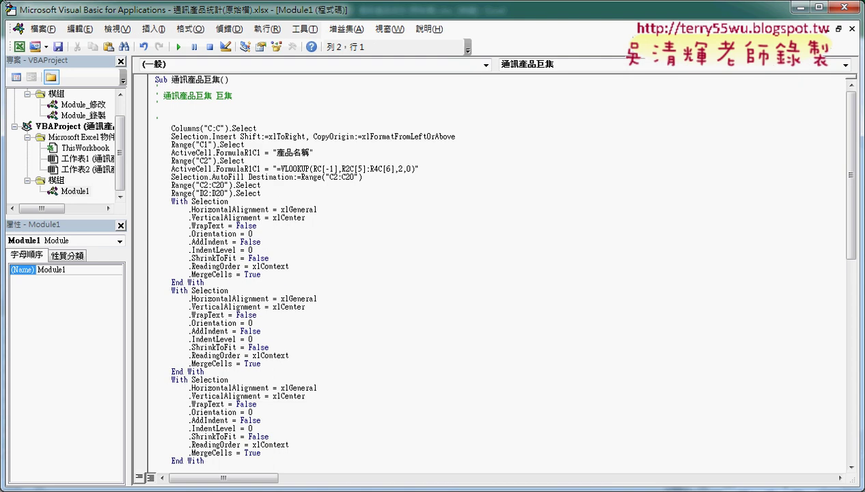
mouse_move(15, 4)
mouse_down()
mouse_move(275, 117)
mouse_move(229, 76)
mouse_up()
click(485, 91)
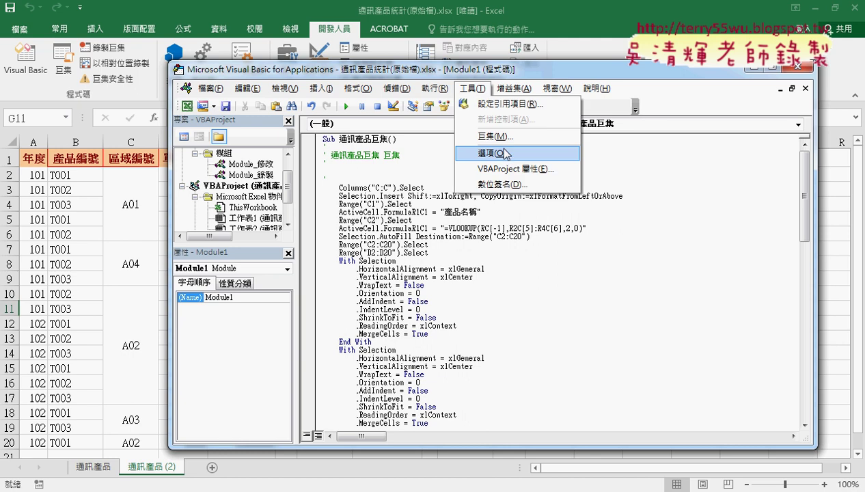
click(502, 155)
click(351, 118)
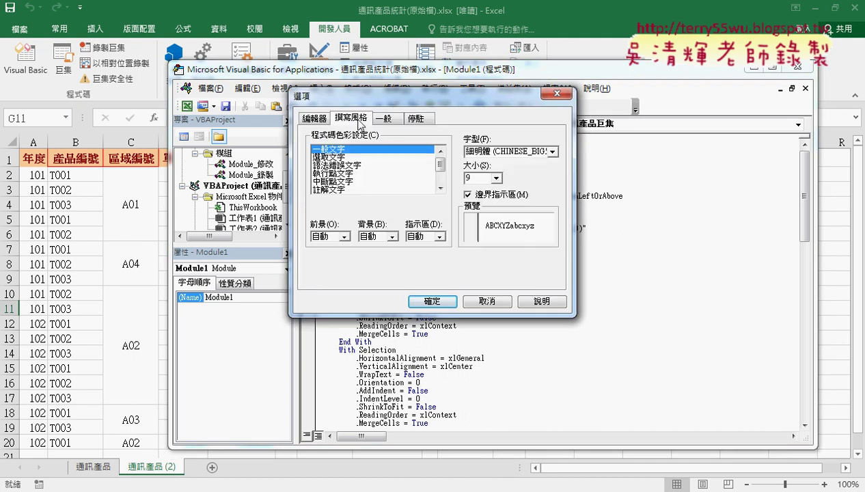
click(494, 178)
click(478, 214)
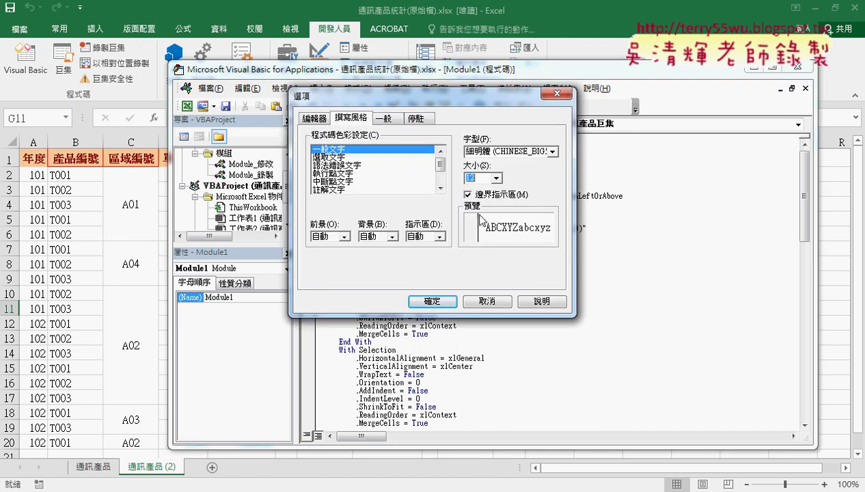
click(441, 300)
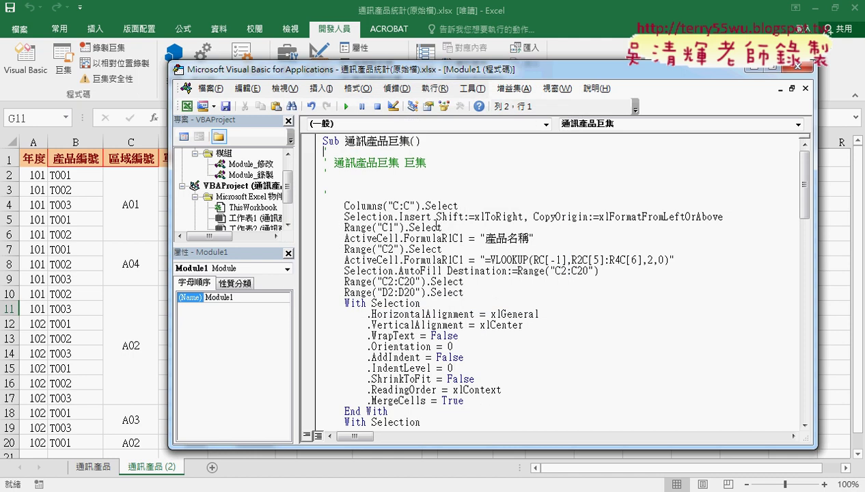
- Replace the auto-generated comment lines under the Sub header with an indented '1. comment
drag(326, 193, 318, 151)
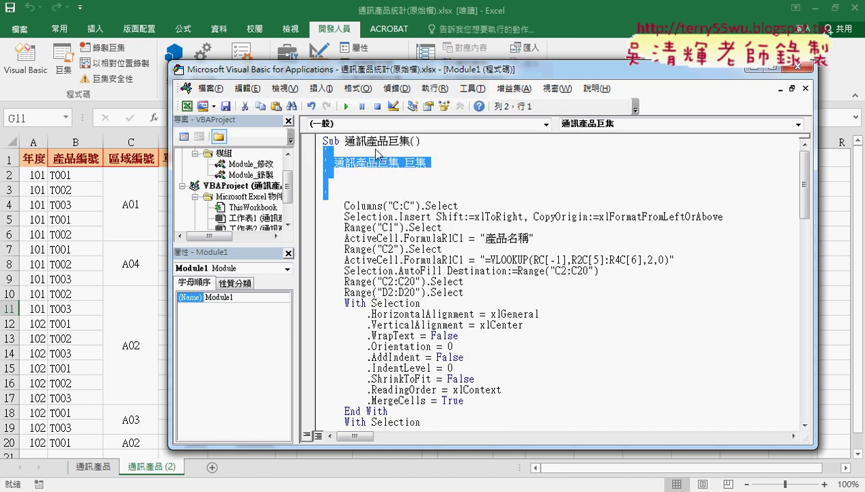
key(Delete)
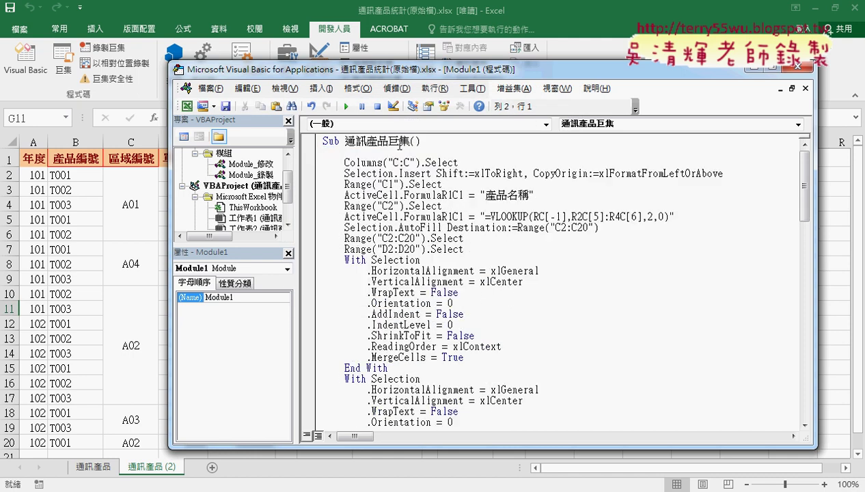
key(Tab)
text(')
text(1.)
- Add a '2. comment after Selection.Insert and a '3. comment below the header formula line
drag(467, 164, 303, 166)
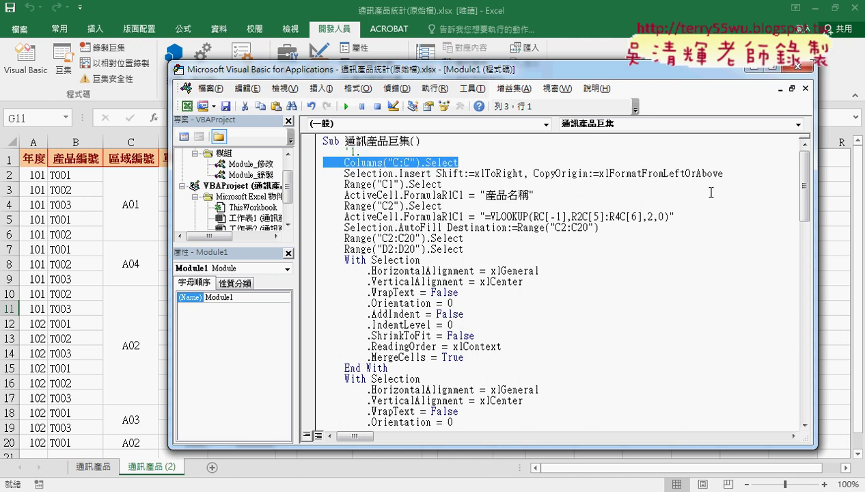
click(730, 173)
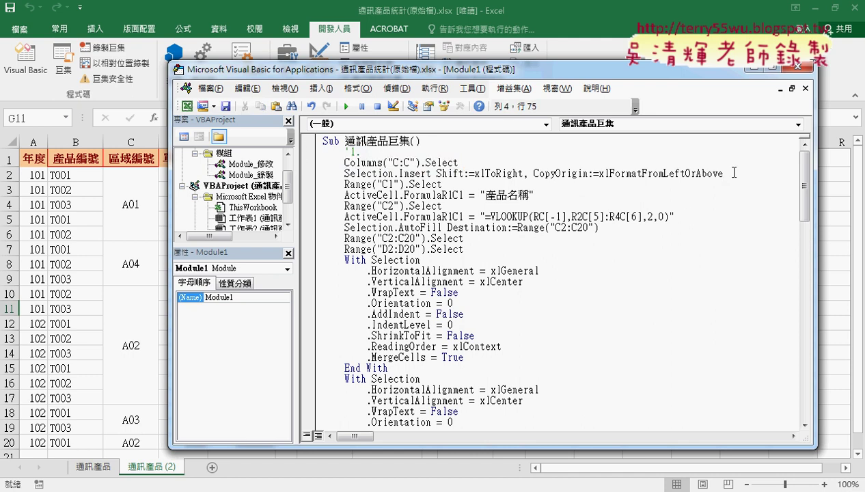
key(Return)
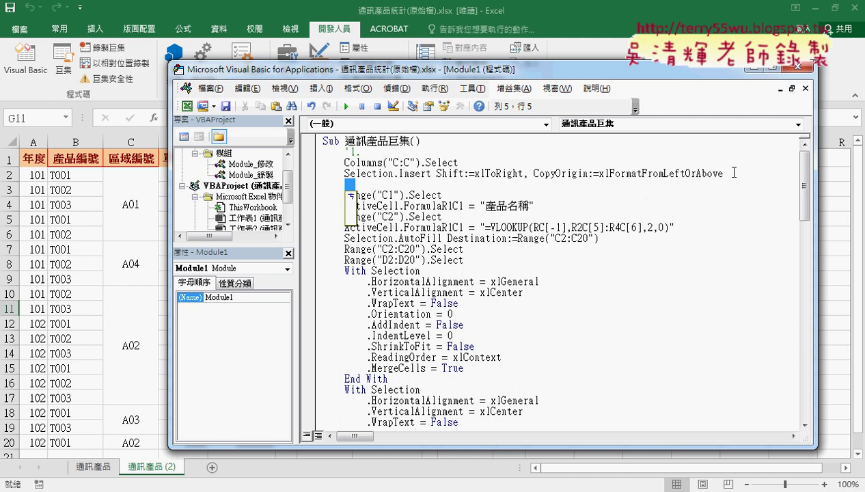
text('2.)
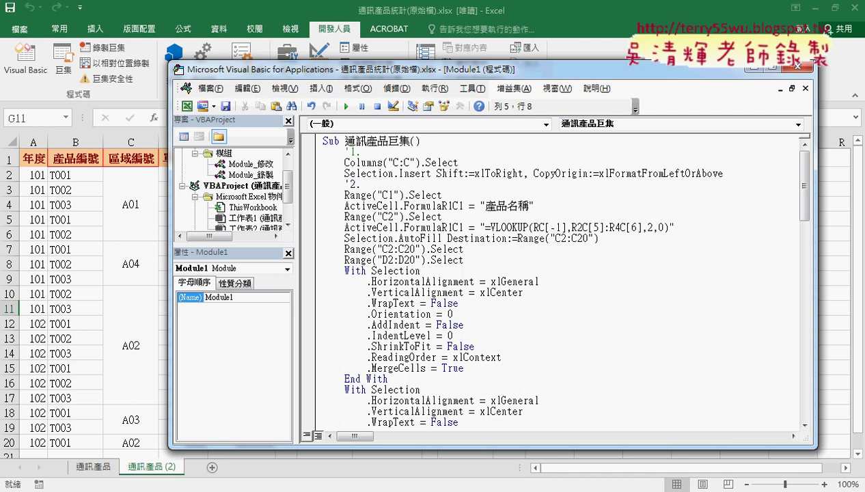
key(Down)
key(Down)
key(End)
key(Return)
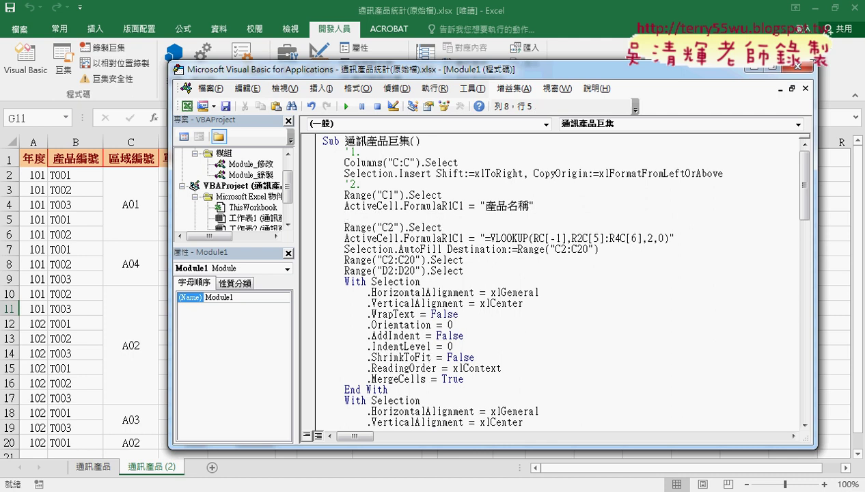
text(3.)
drag(441, 226, 344, 226)
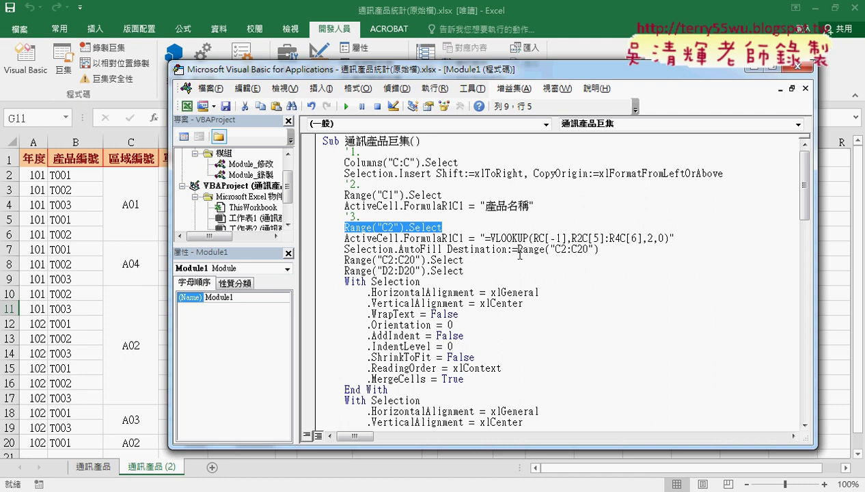
scroll(534, 254, down, 1)
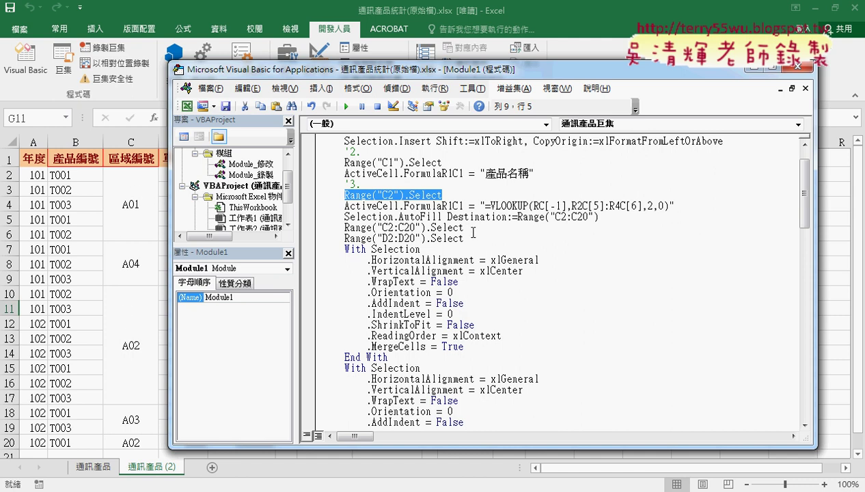
drag(464, 228, 316, 228)
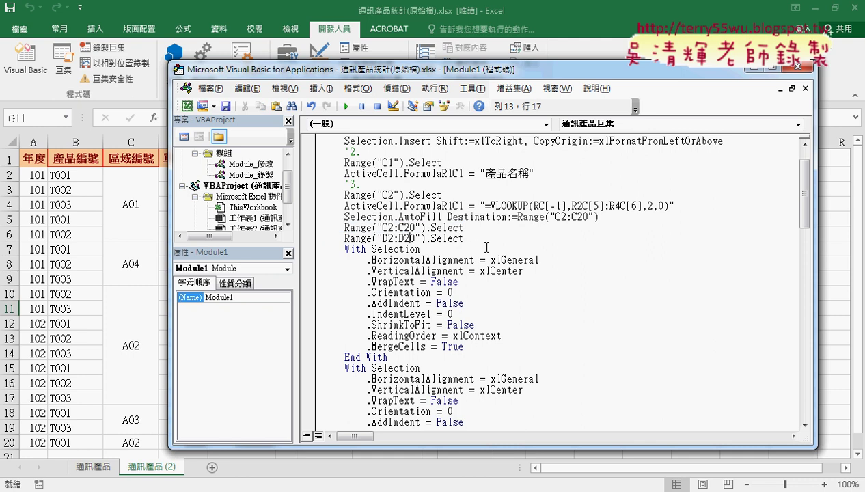
drag(465, 239, 416, 248)
click(465, 239)
drag(375, 76, 423, 77)
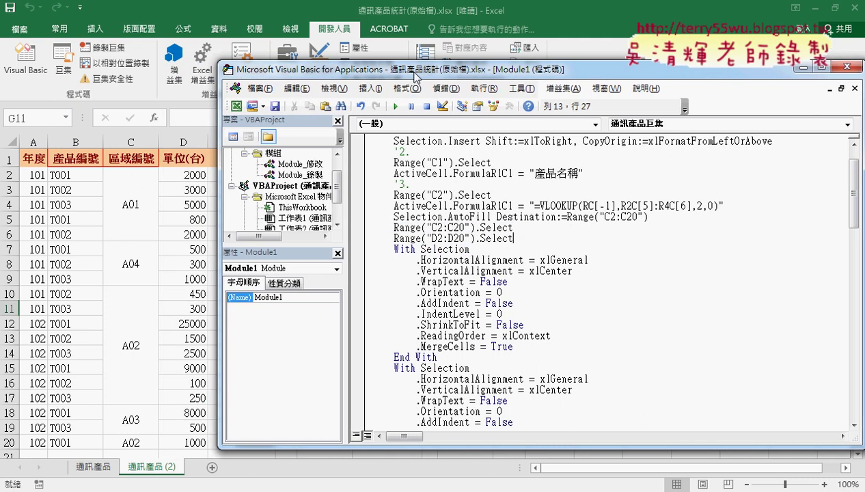
drag(394, 238, 476, 237)
click(476, 238)
drag(477, 238, 502, 250)
scroll(540, 269, down, 2)
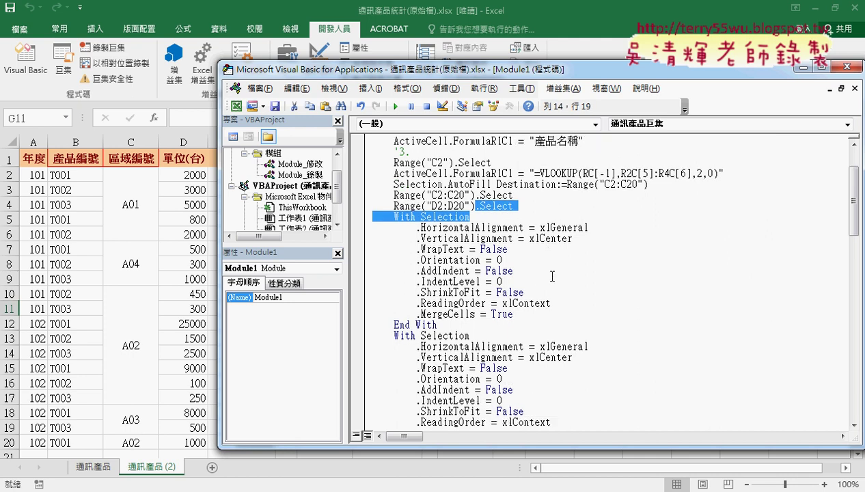
scroll(553, 276, down, 2)
scroll(554, 276, up, 1)
scroll(554, 276, up, 1)
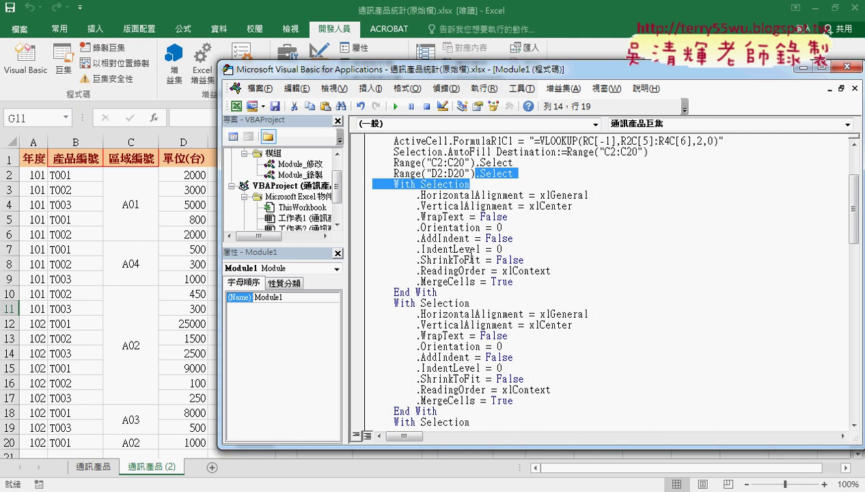
mouse_move(360, 185)
mouse_down()
mouse_move(364, 351)
mouse_move(364, 307)
mouse_move(366, 336)
mouse_up()
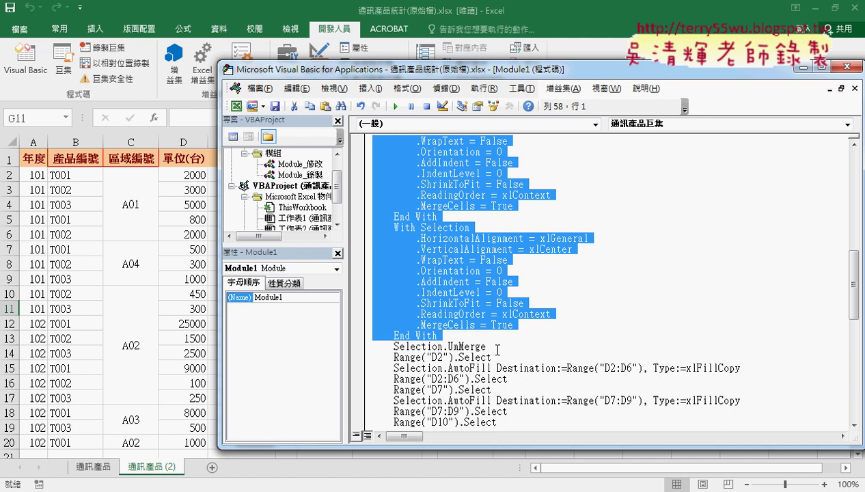
- Delete the redundant With Selection formatting blocks, then select C2:C20 back on the worksheet
key(Delete)
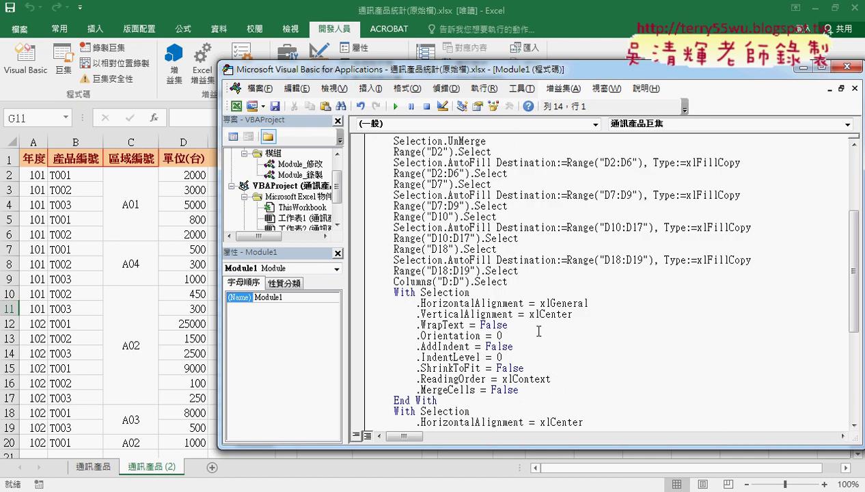
scroll(531, 335, up, 2)
click(495, 205)
drag(495, 205, 369, 195)
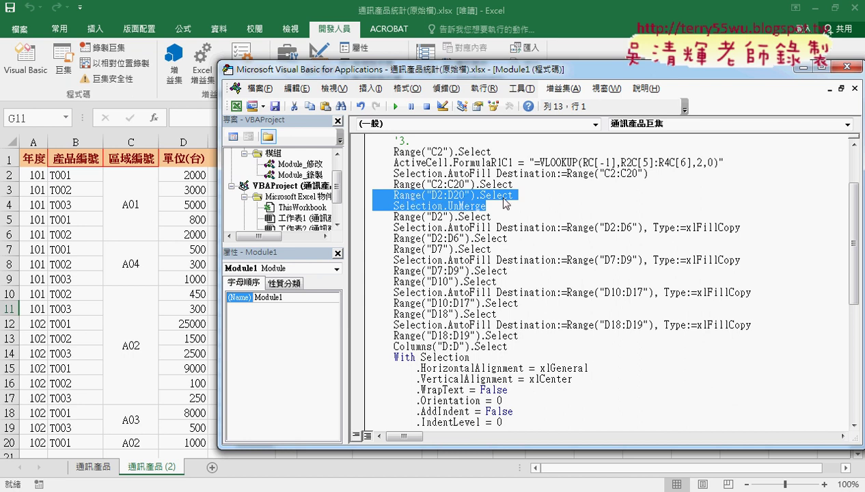
click(434, 205)
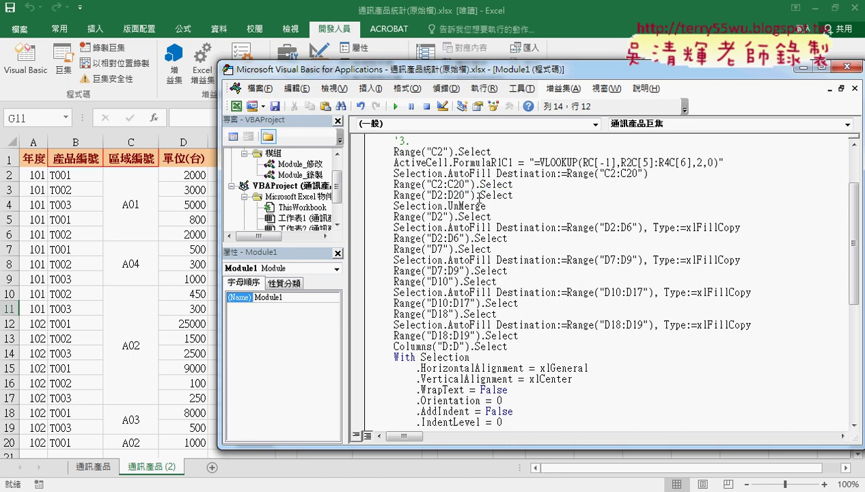
drag(476, 195, 519, 198)
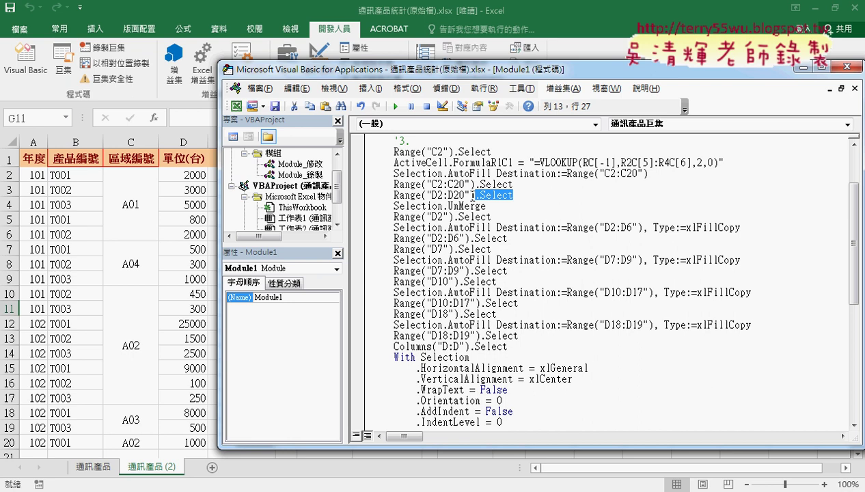
key(alt+F11)
drag(129, 190, 133, 441)
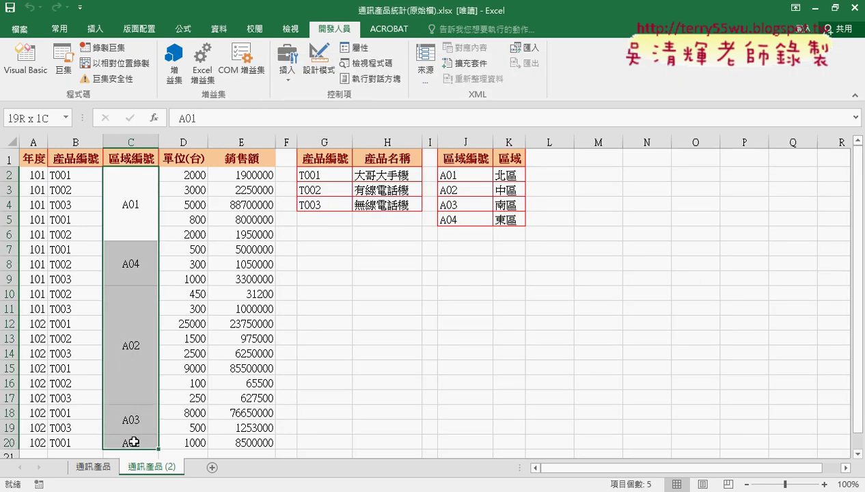
- Check Merge & Center on the Home tab, then bring the Visual Basic editor back to front
click(67, 30)
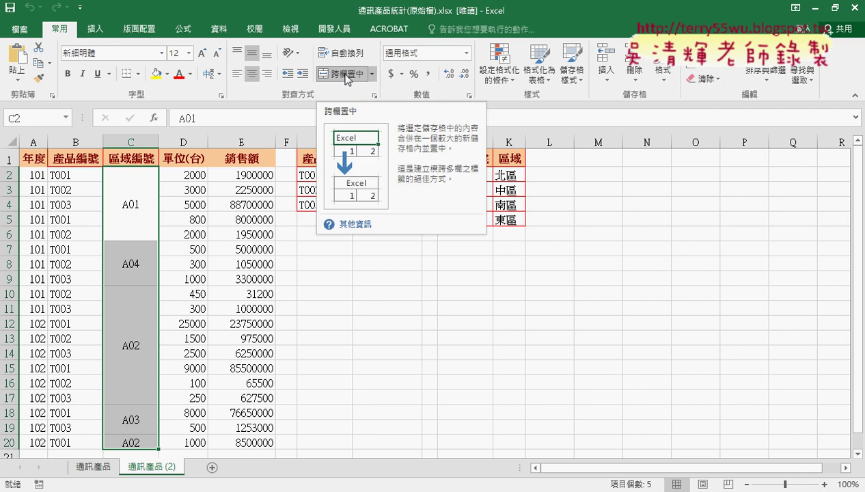
mouse_move(276, 478)
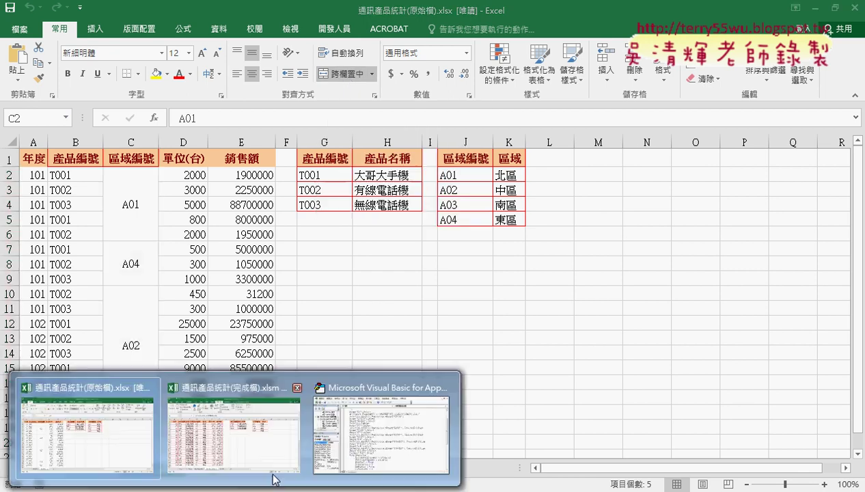
click(418, 438)
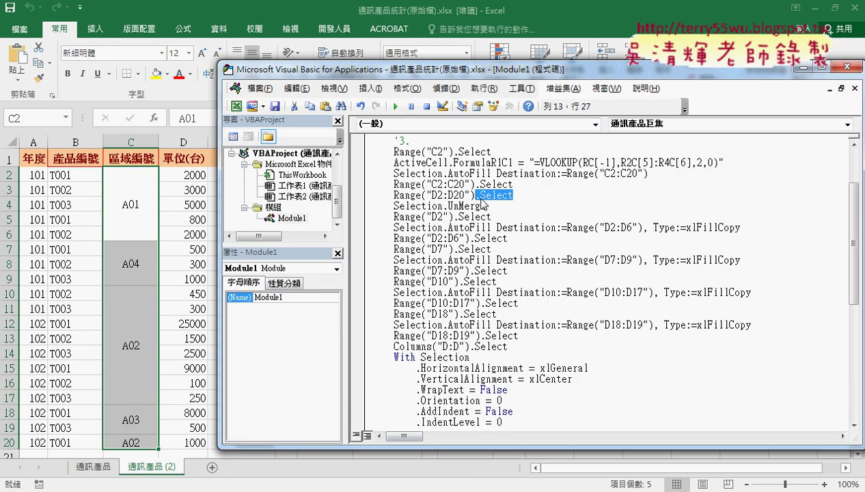
- Condense the select-and-unmerge lines into Range("D2:D20").UnMerge
mouse_move(475, 196)
mouse_down()
mouse_move(471, 206)
mouse_move(444, 206)
mouse_up()
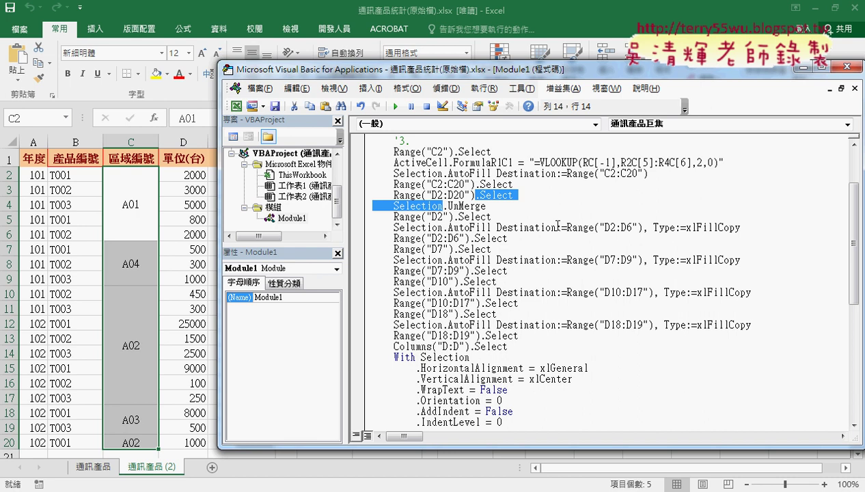
key(Delete)
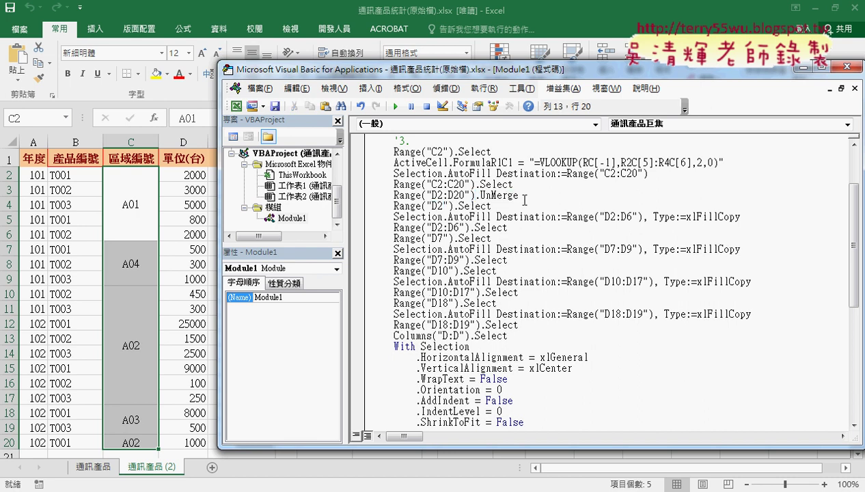
drag(519, 195, 386, 195)
- Add a '4. comment before the unmerge step and a '5. comment before the D2 fill steps
click(529, 184)
key(Return)
text(')
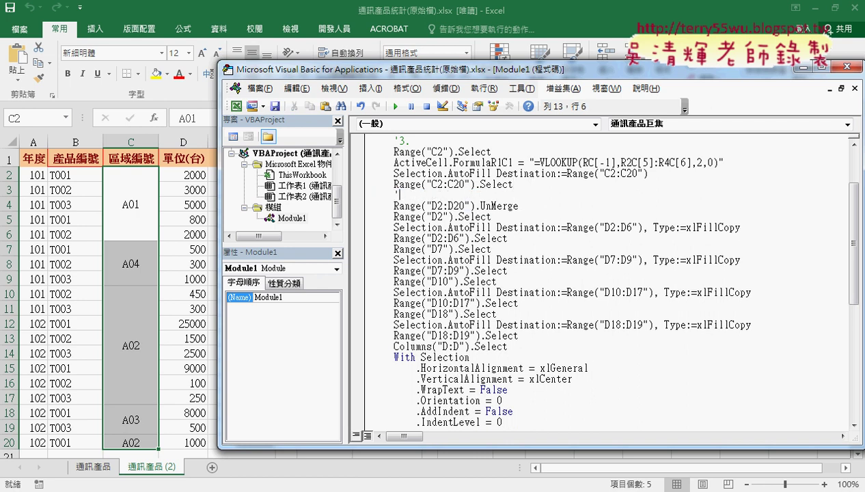
text(4.)
click(539, 213)
key(Return)
text(5)
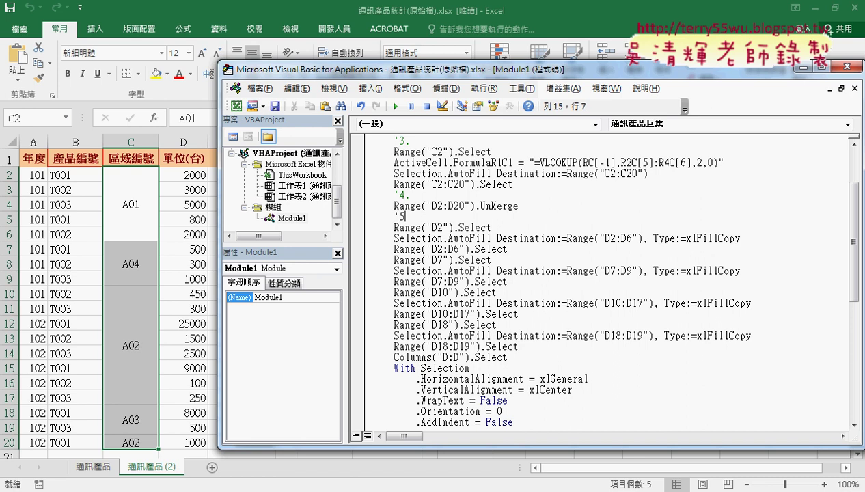
text(.)
click(526, 205)
drag(525, 205, 364, 205)
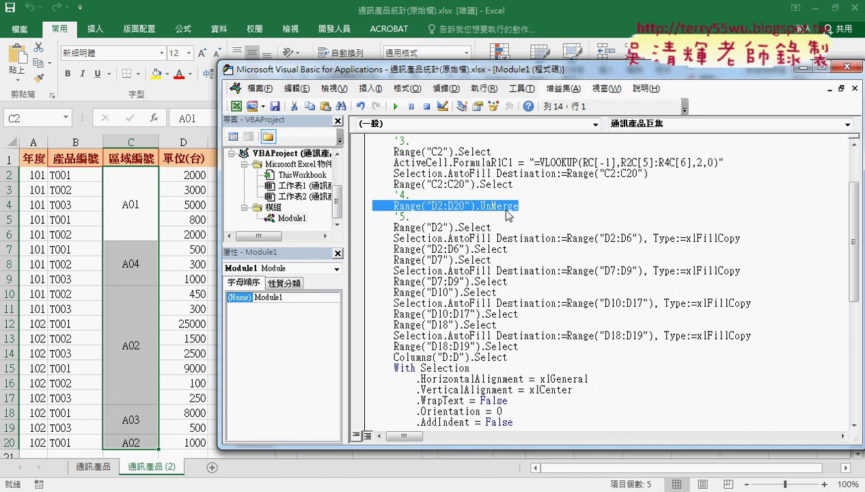
mouse_move(517, 206)
mouse_down()
mouse_move(477, 205)
mouse_move(519, 206)
mouse_move(480, 206)
mouse_move(490, 206)
mouse_up()
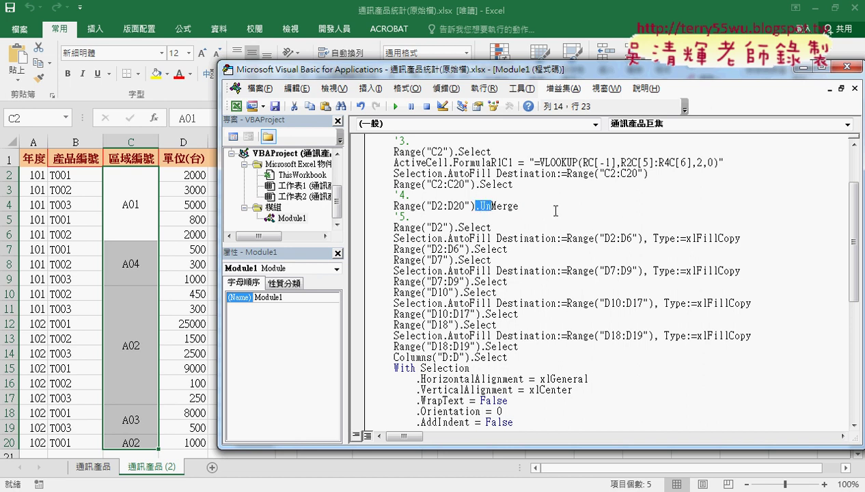
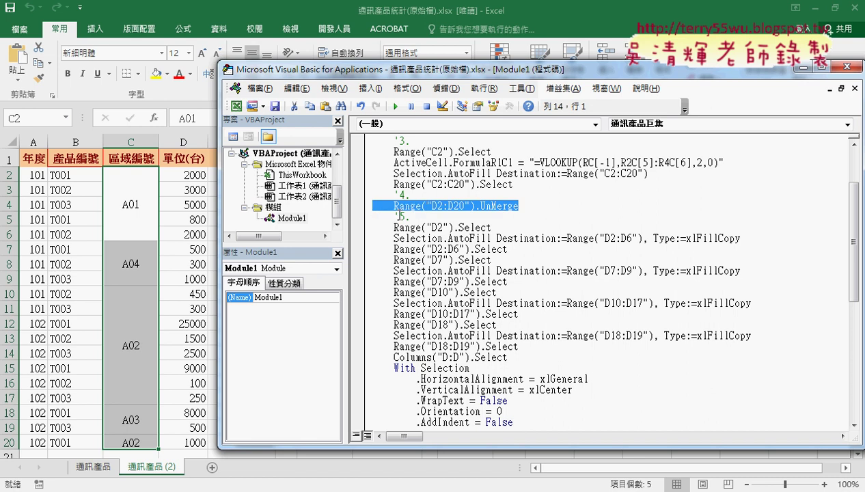
- Put the cursor inside the macro and start step-by-step debugging from the Debug menu
scroll(467, 333, down, 2)
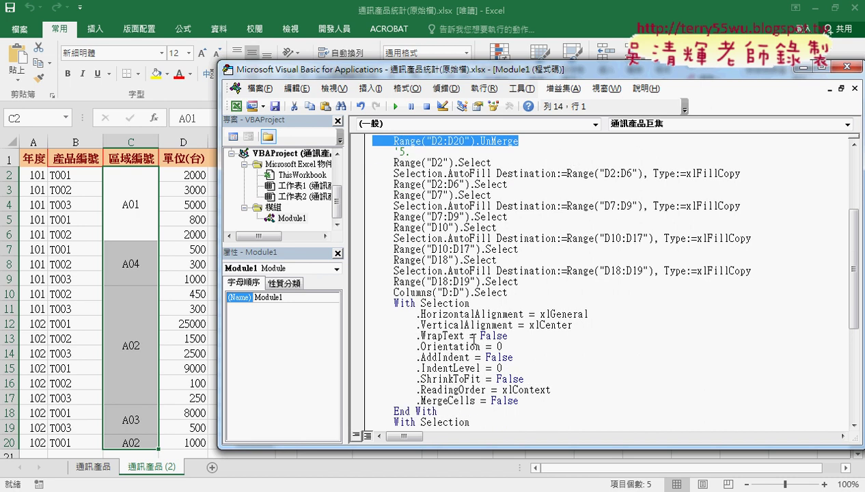
scroll(473, 340, down, 2)
scroll(473, 340, up, 6)
scroll(472, 320, up, 1)
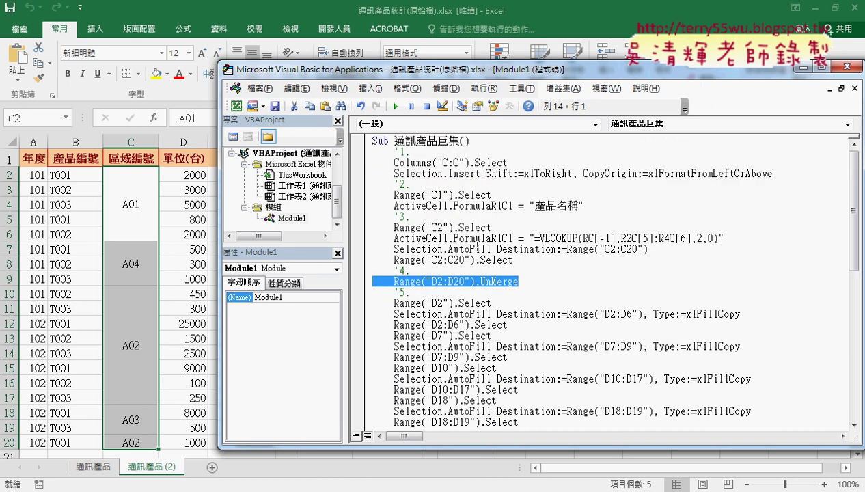
click(478, 196)
click(472, 162)
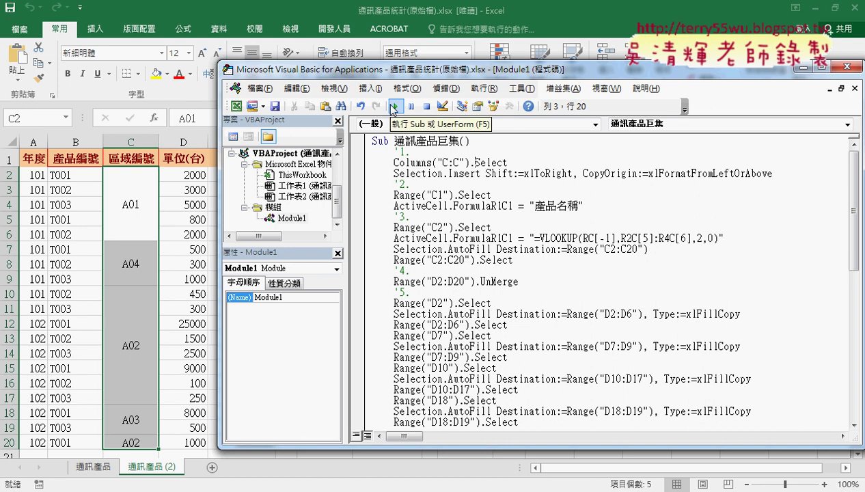
click(426, 173)
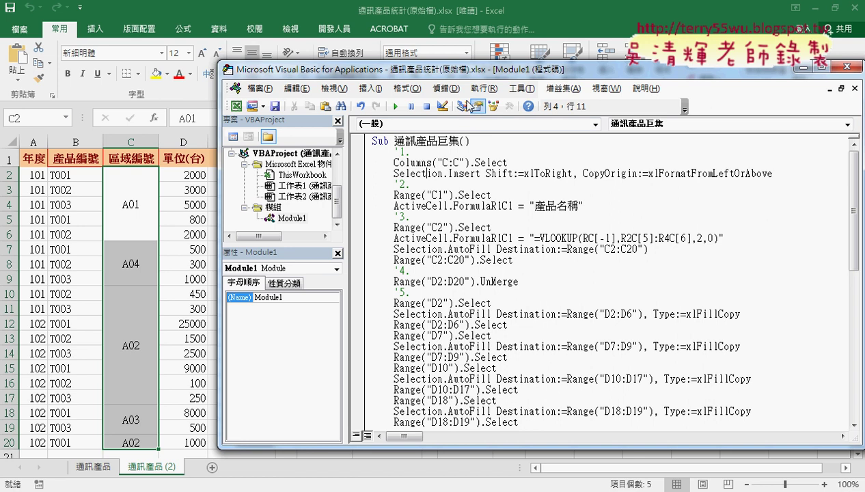
click(445, 88)
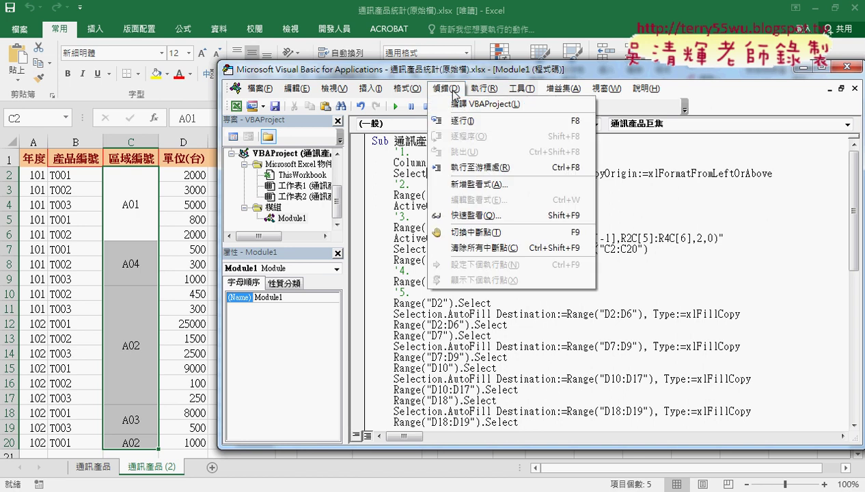
click(462, 130)
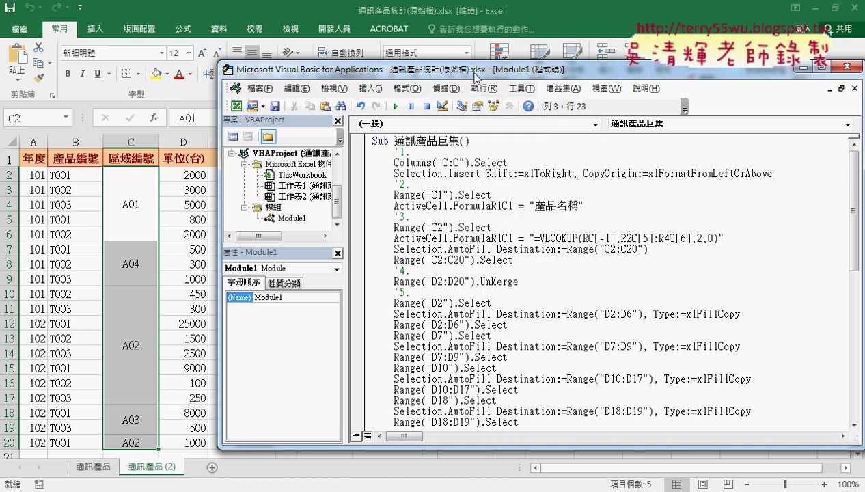
drag(476, 77, 569, 77)
- Step with F8 through inserting column C, header 產品名稱, and the VLOOKUP formula filled to C20
key(F8)
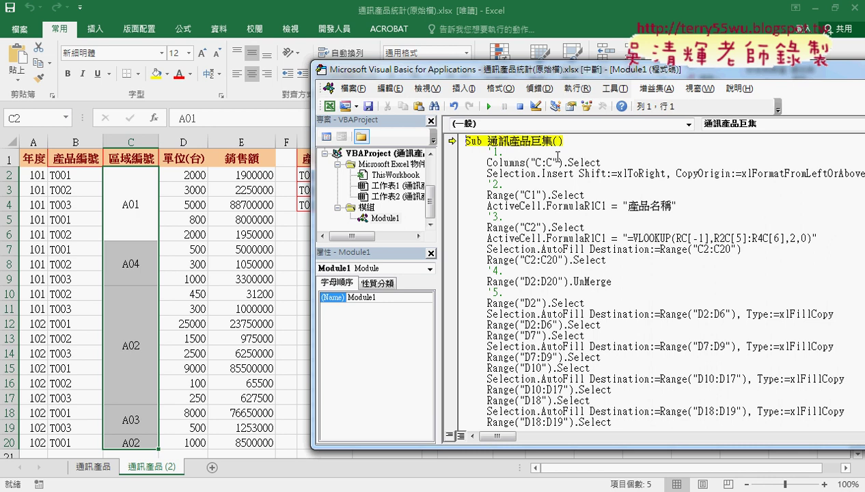
key(F8)
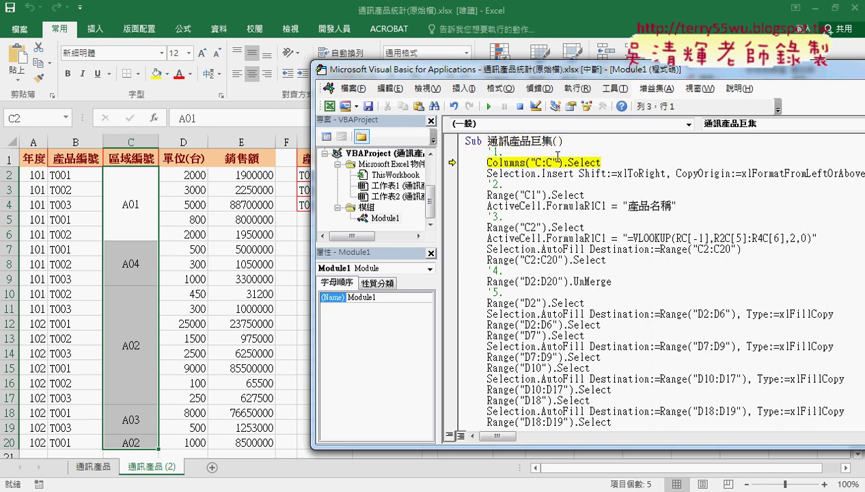
key(F8)
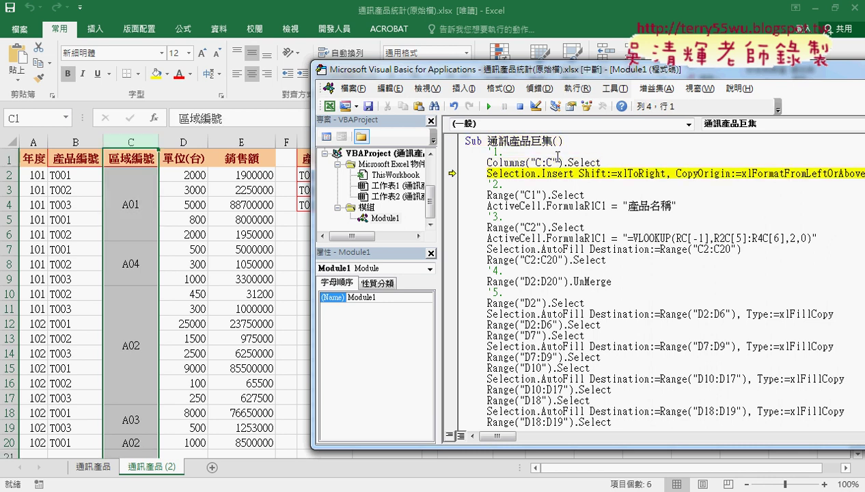
key(F8)
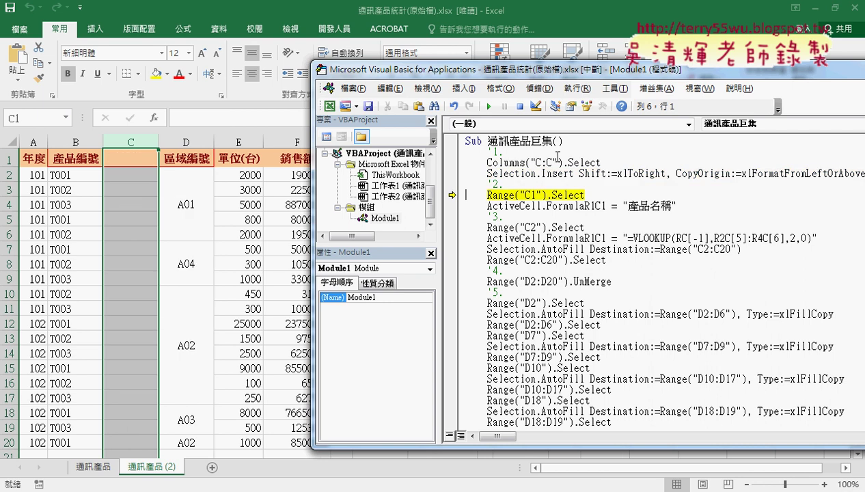
key(F8)
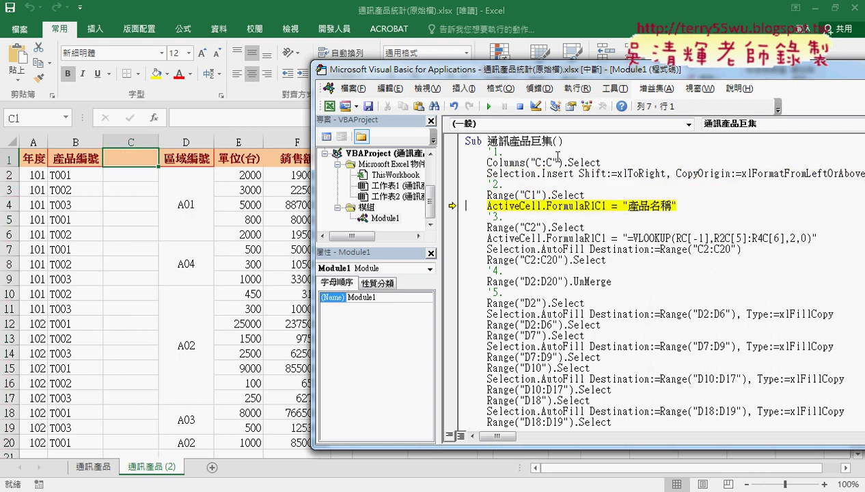
key(F8)
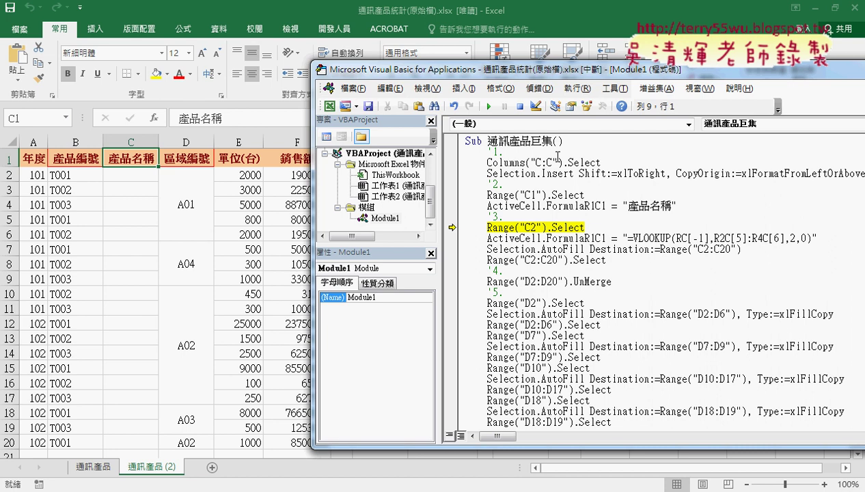
key(F8)
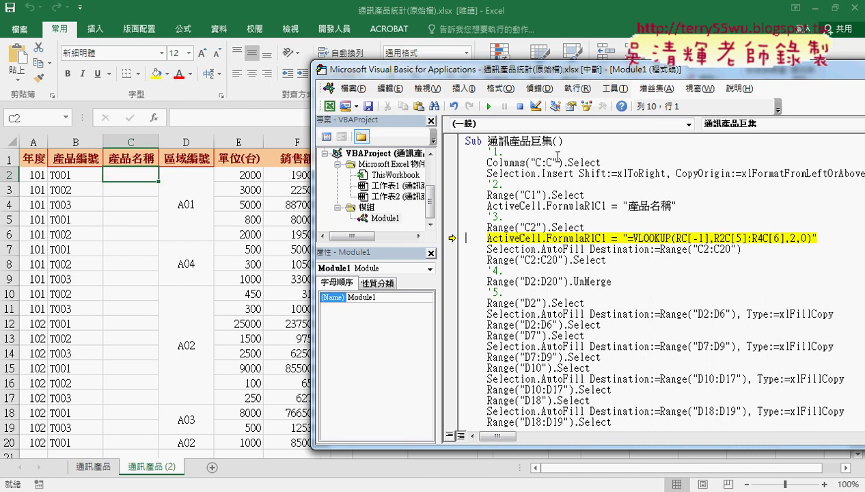
key(F8)
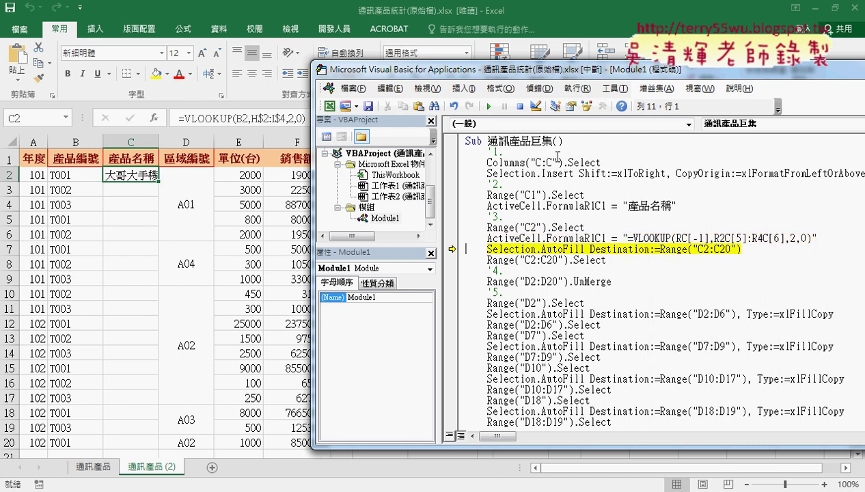
key(F8)
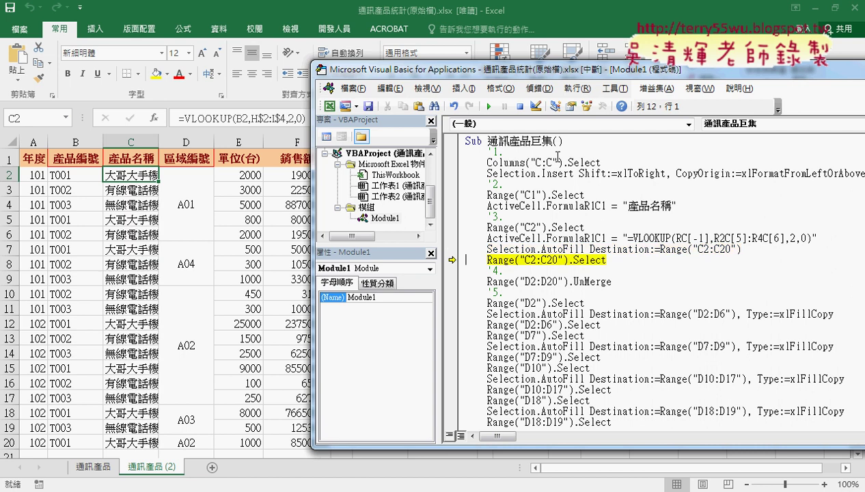
key(F8)
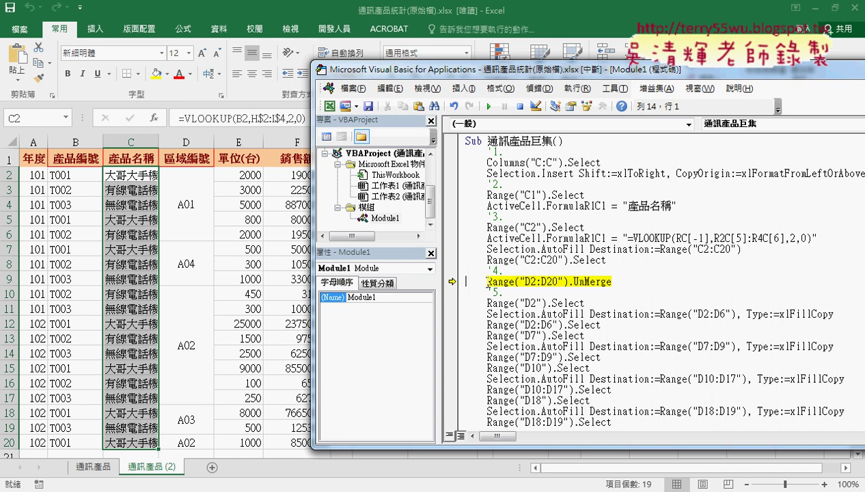
- Step through unmerging D2:D20 and copying A01 down from D2 to D6
drag(487, 281, 568, 281)
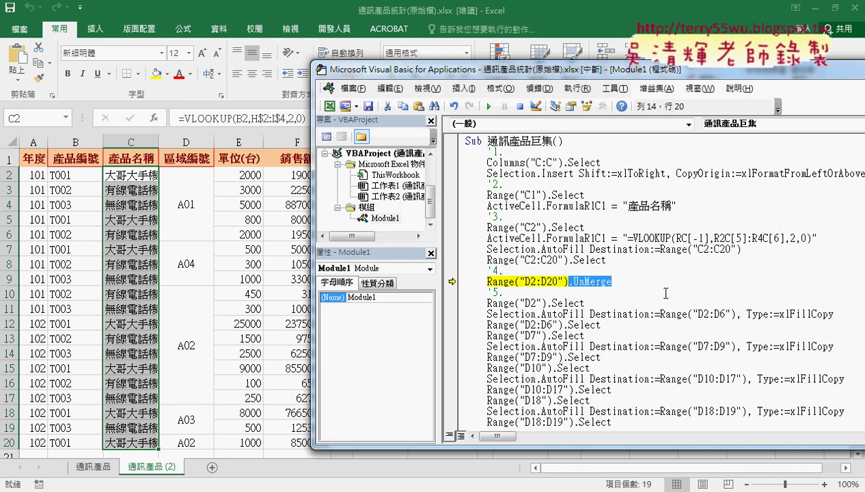
key(F8)
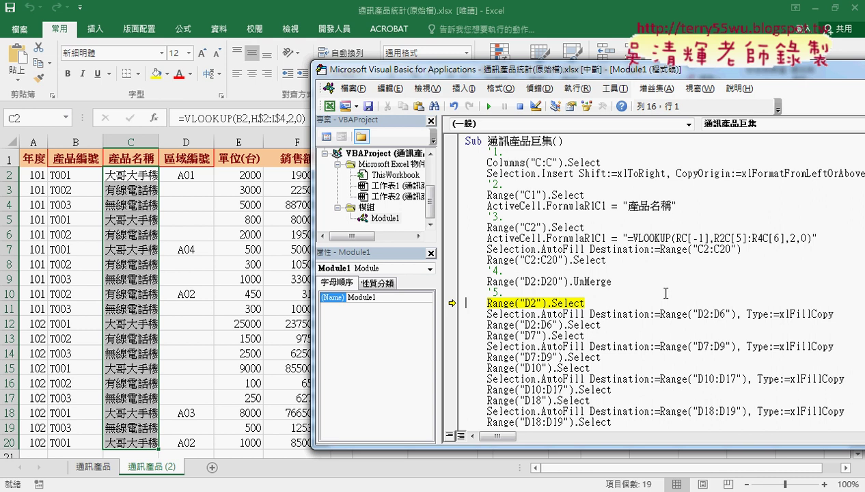
key(F8)
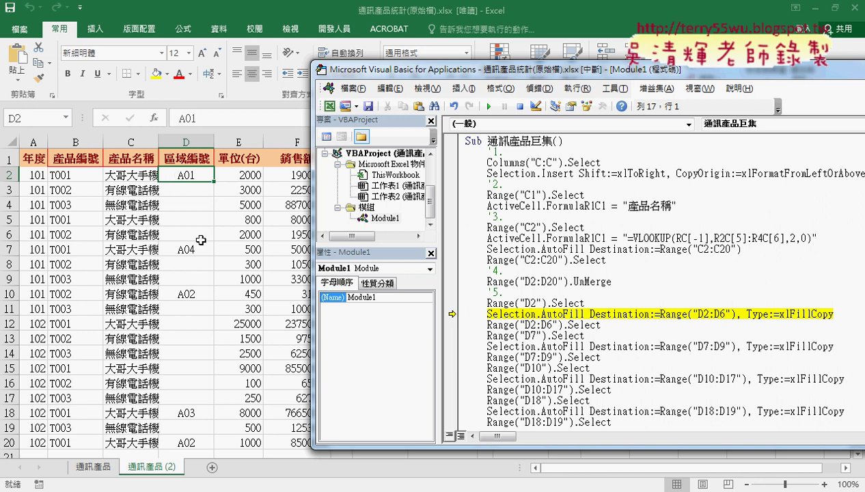
key(F8)
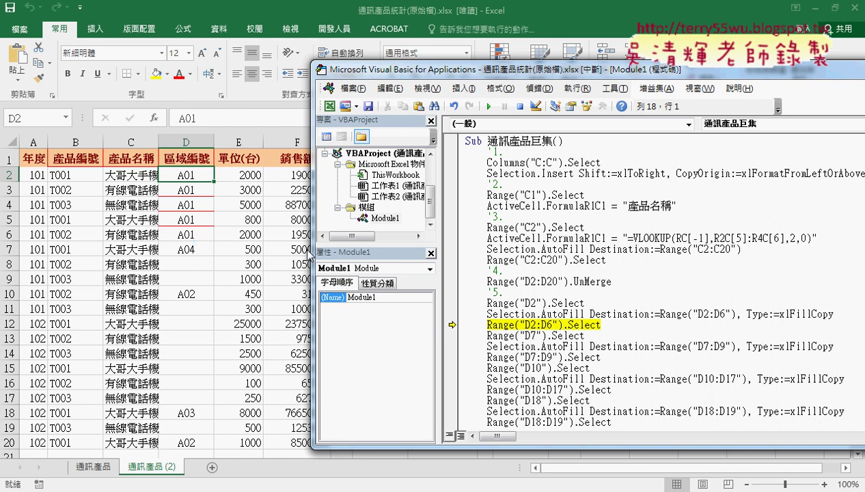
- Step past the D2:D6 selection and delete that redundant Select line
drag(603, 325, 450, 325)
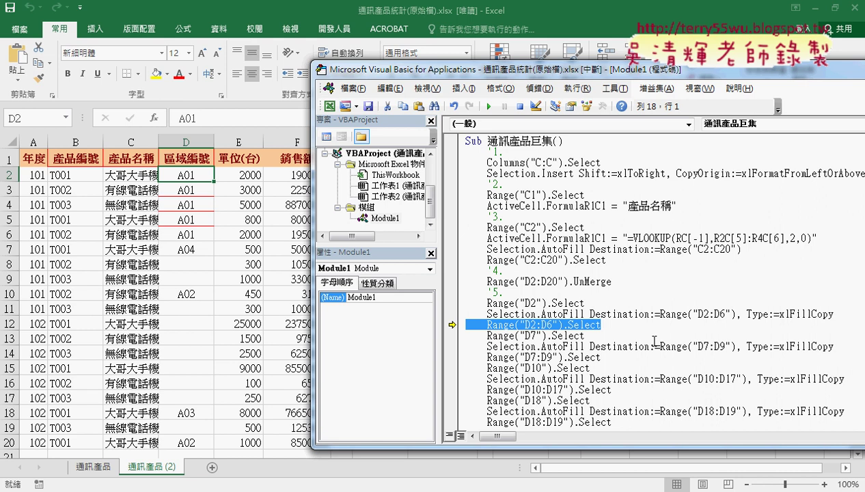
key(F8)
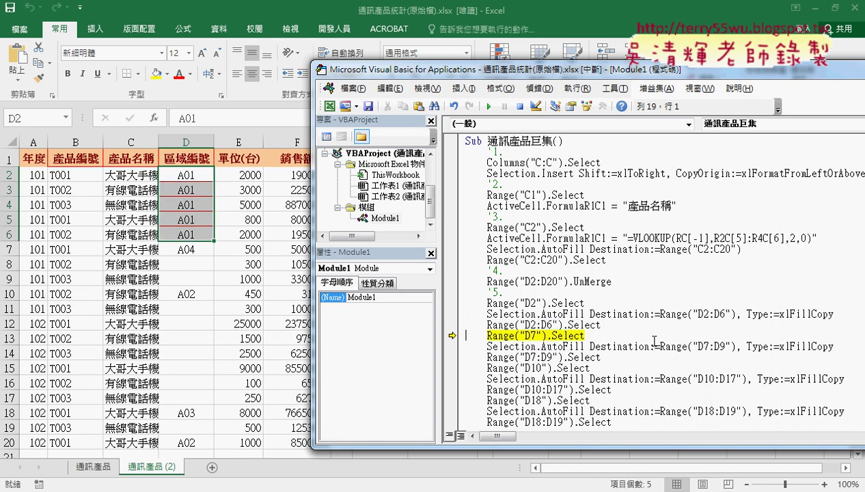
drag(601, 325, 435, 321)
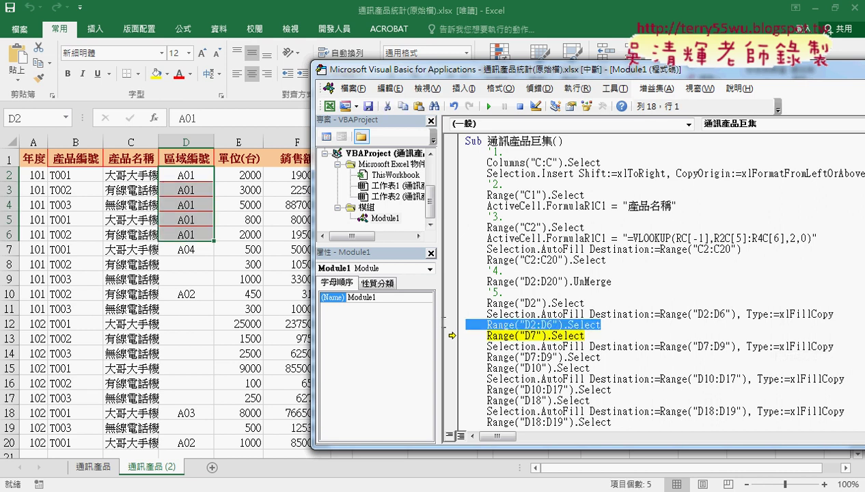
key(Delete)
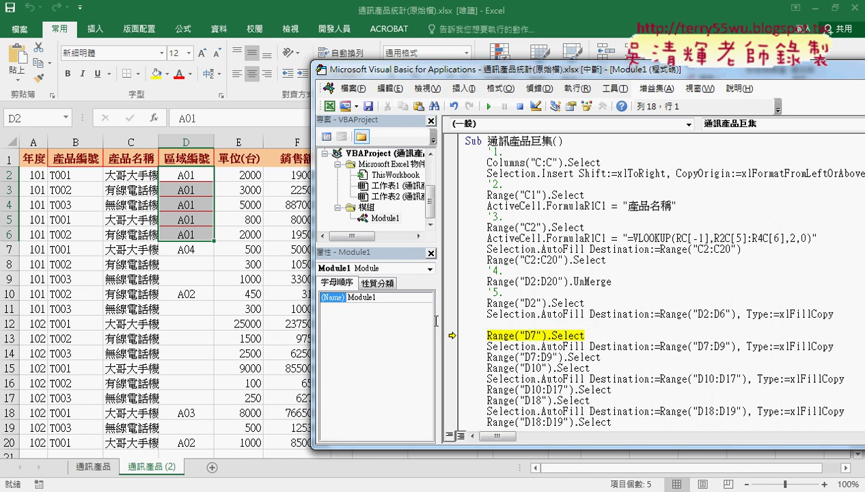
- Fill D7:D9 with A04, then delete the redundant D7:D9 Select line
key(F8)
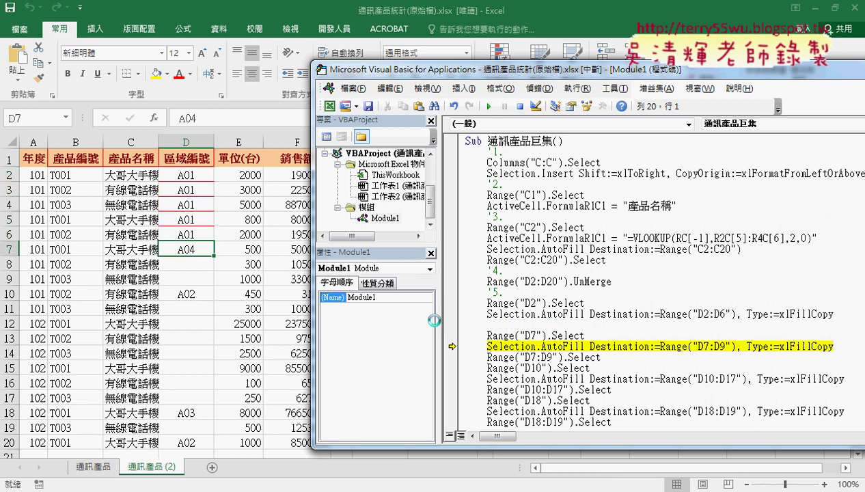
key(F8)
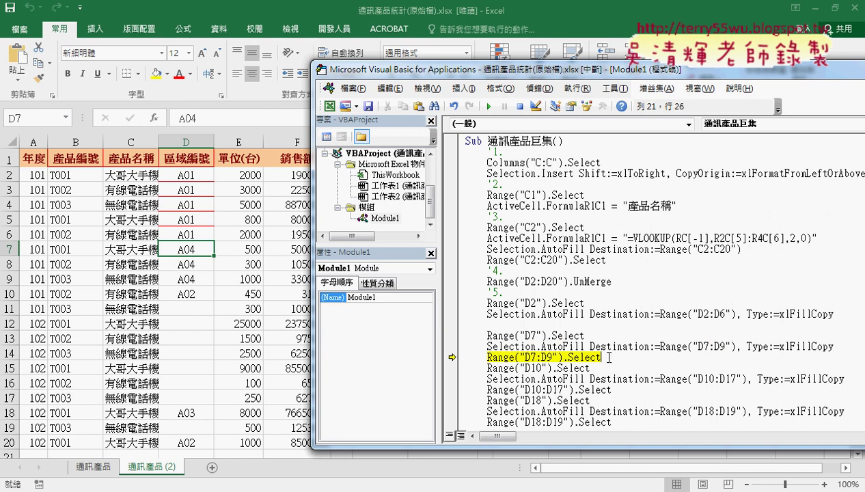
drag(607, 356, 439, 350)
key(Delete)
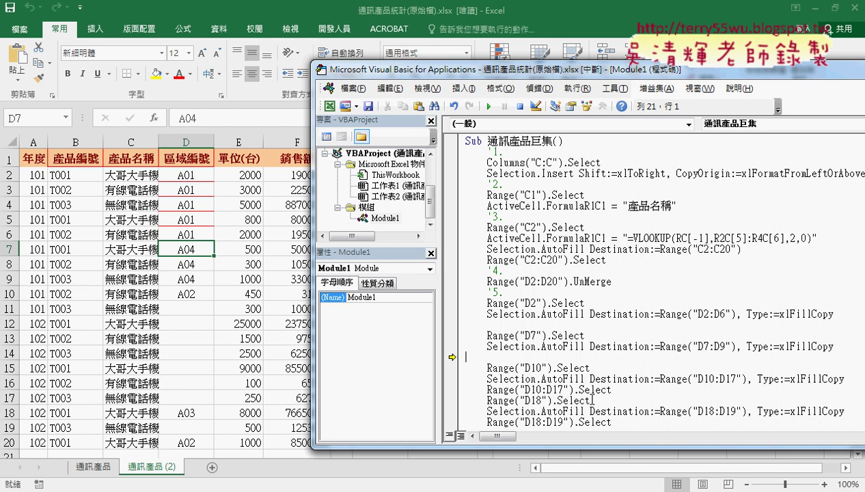
- Step on to fill D10:D17 with A02 and D18:D19 with A03
key(F8)
key(F8)
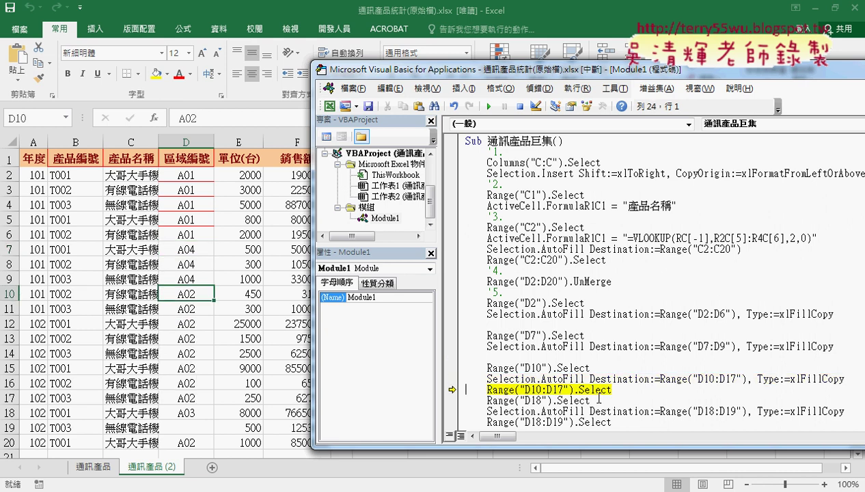
key(F8)
key(F8)
key(F8)
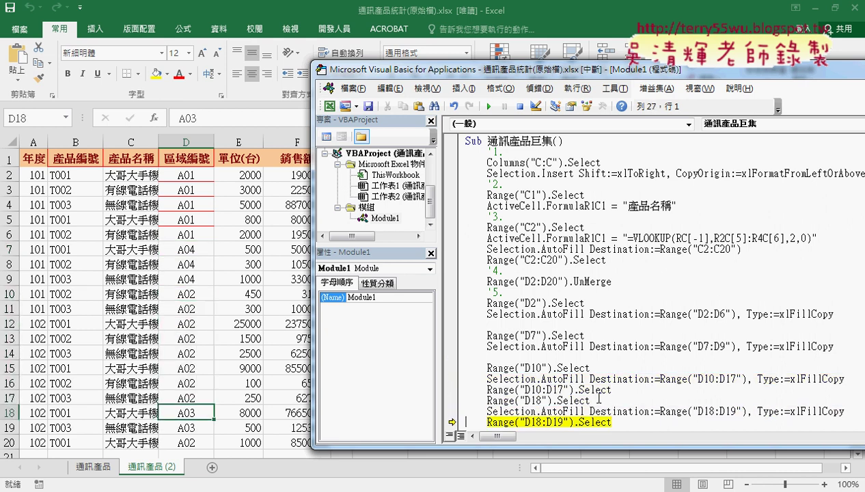
key(F8)
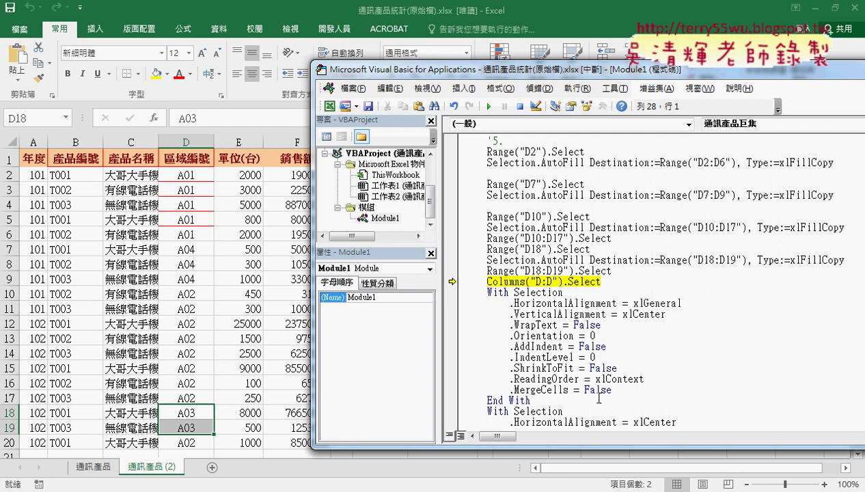
- Step through column D's first alignment block, choosing Cancel at the reset prompt
key(F8)
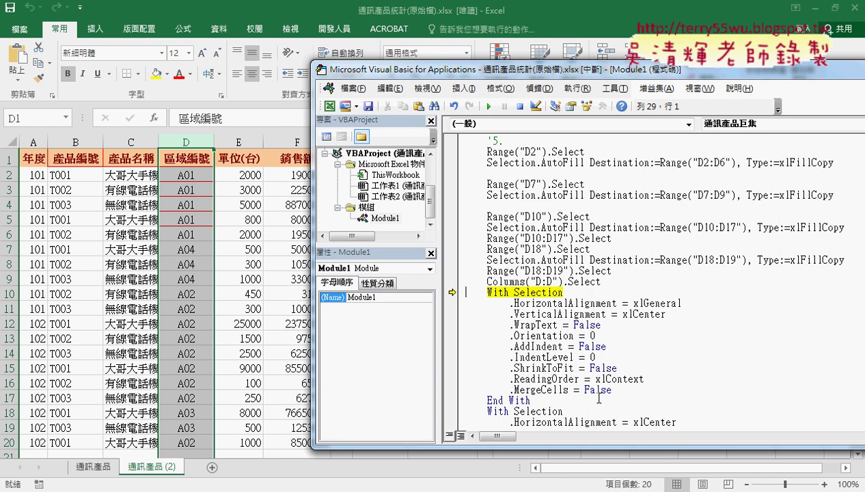
drag(556, 400, 451, 288)
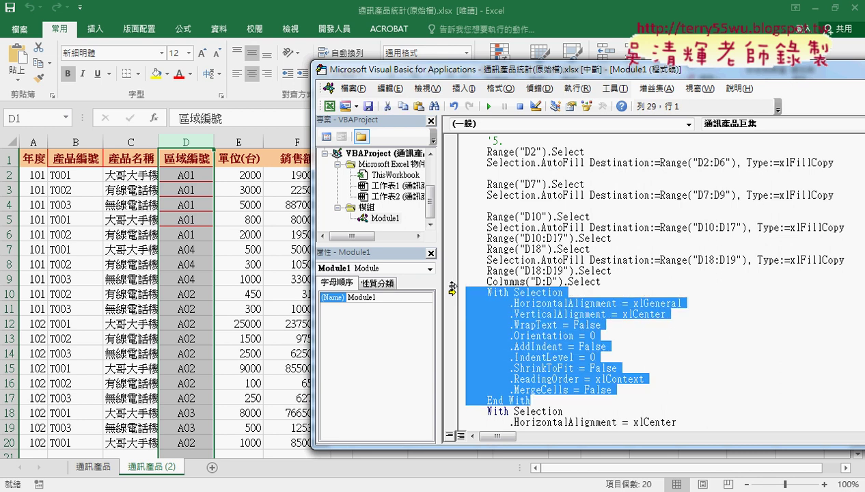
key(Delete)
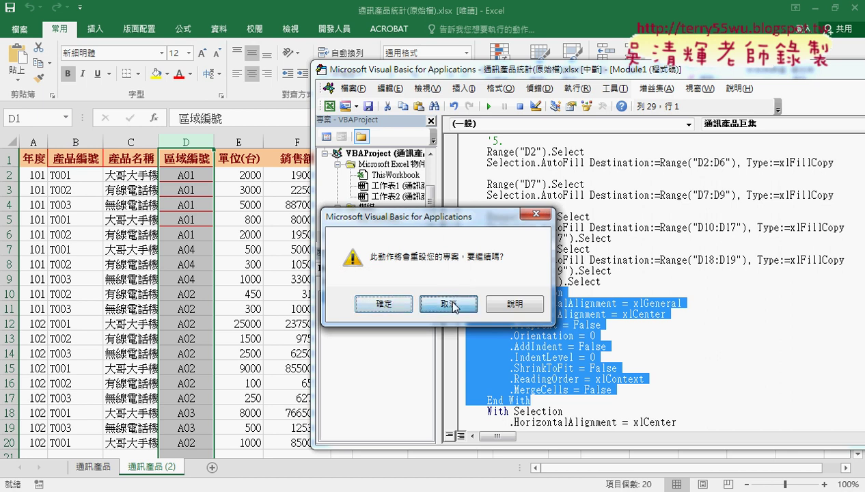
click(448, 303)
key(F8)
key(F8)
key(F8)
key(F8)
key(F8)
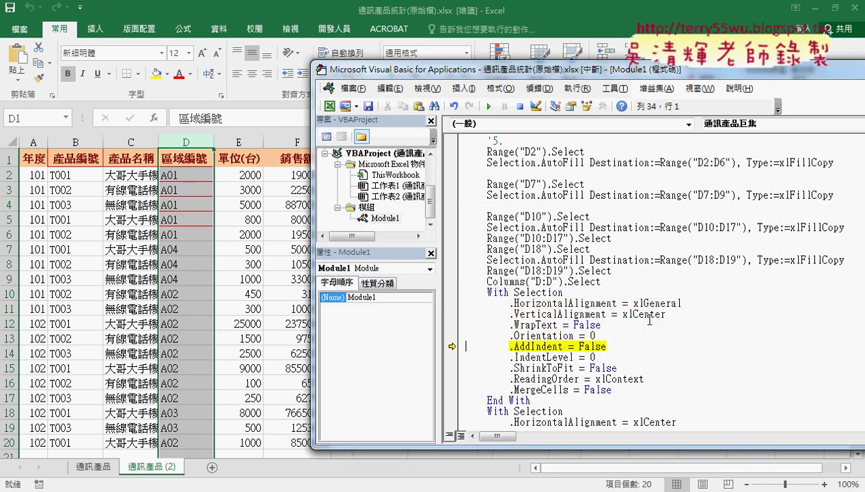
key(F8)
key(F8)
key(F8)
key(F8)
key(F8)
key(F8)
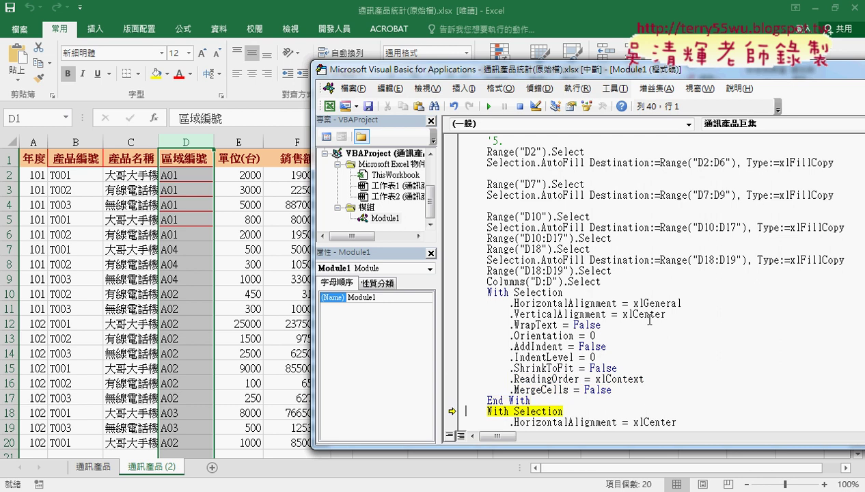
key(F8)
key(F8)
key(F8)
key(F8)
key(F8)
key(F8)
key(F8)
key(F8)
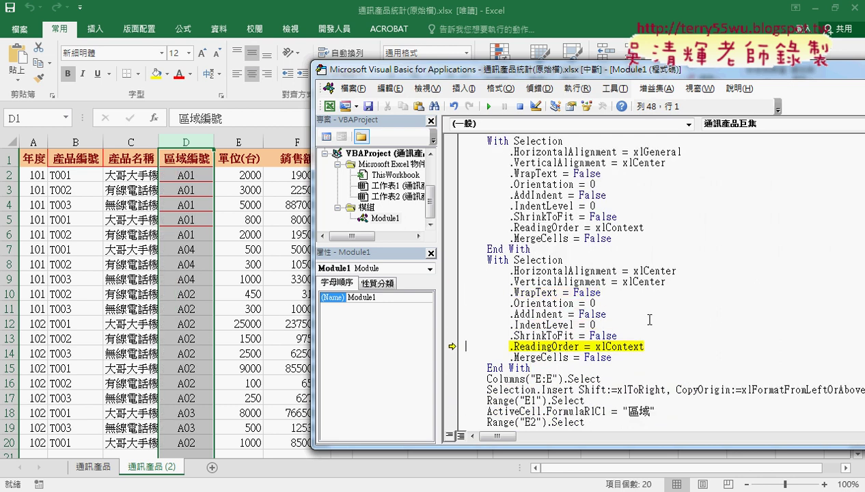
key(F8)
- Step through centring column D, inserting column E headed 區域, and VLOOKUP region names to E20
key(F8)
key(F8)
key(F8)
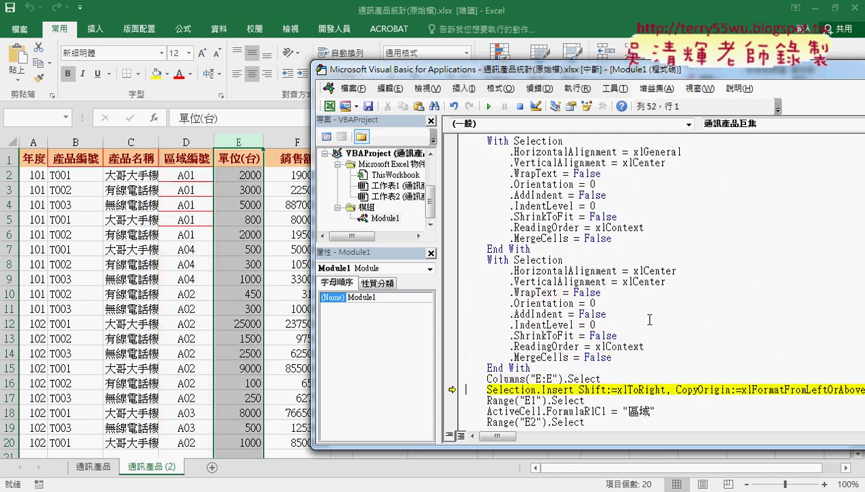
key(F8)
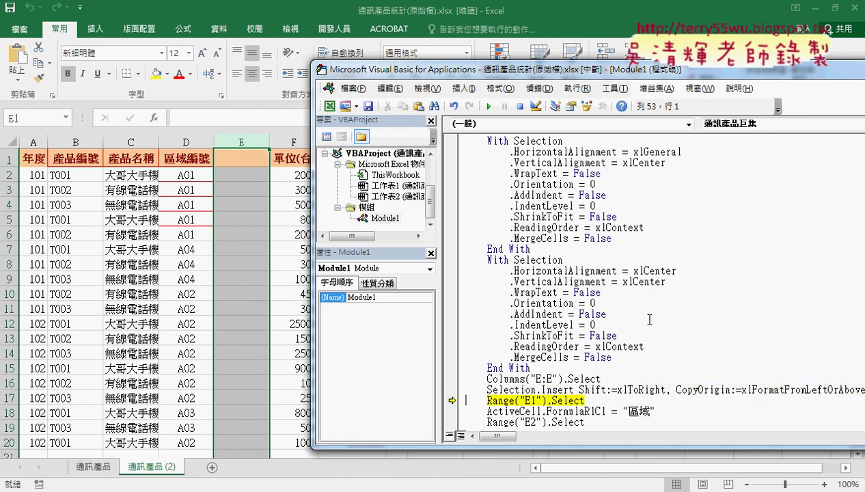
key(F8)
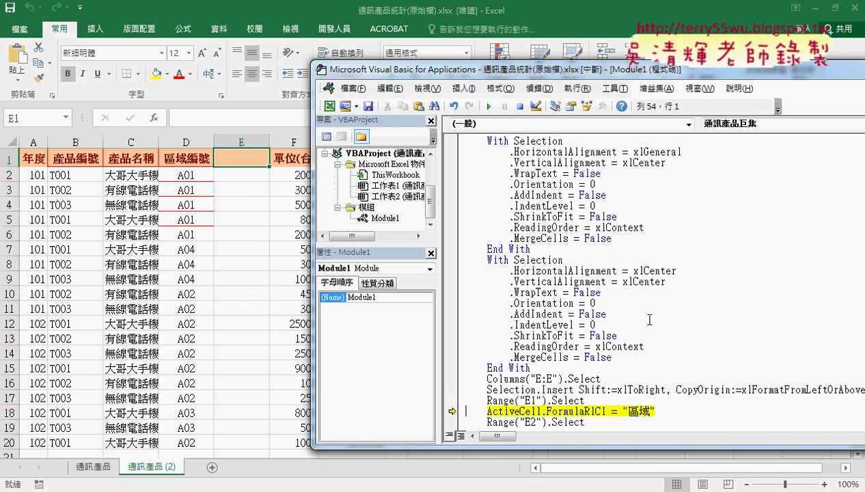
key(F8)
key(F8)
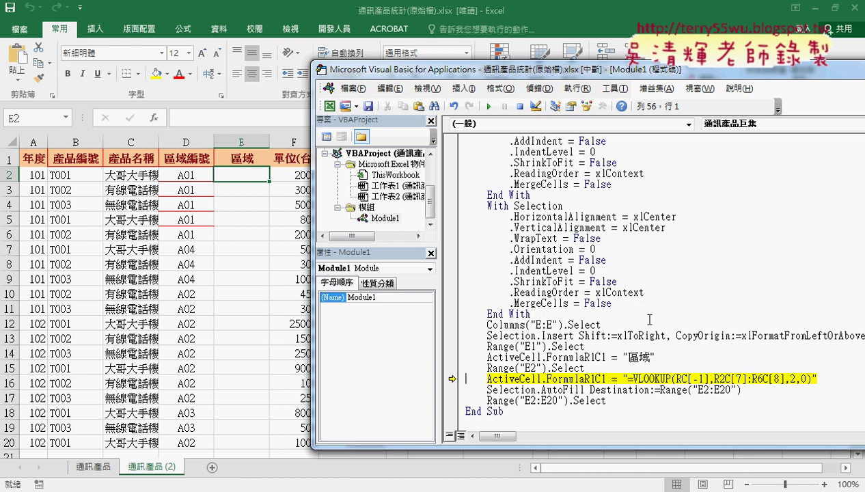
key(F8)
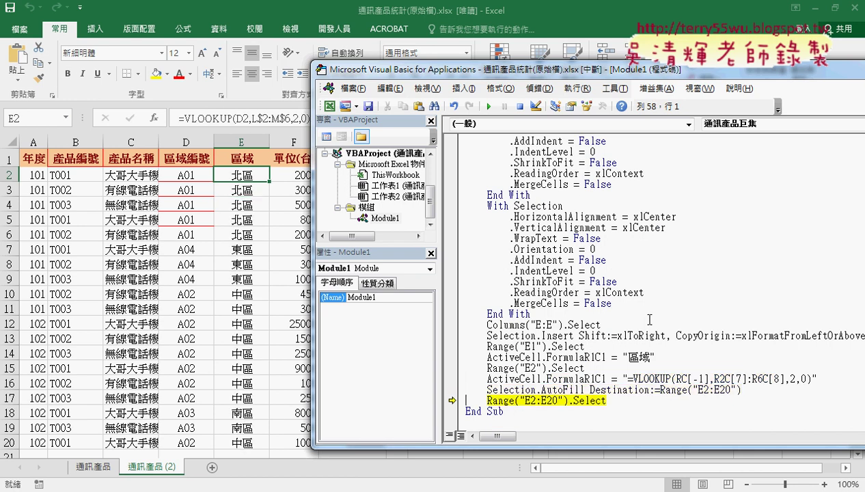
key(F8)
key(F8)
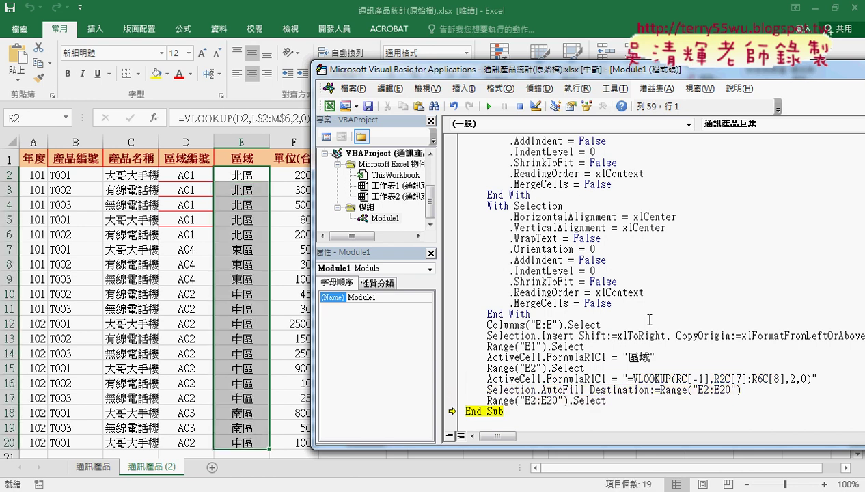
key(F8)
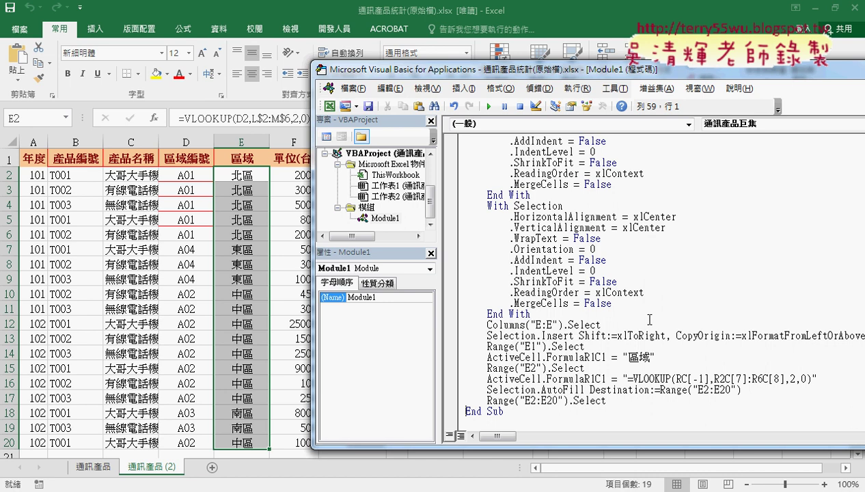
- Scroll back up through the finished macro code and select a line for review
click(594, 239)
scroll(601, 241, up, 4)
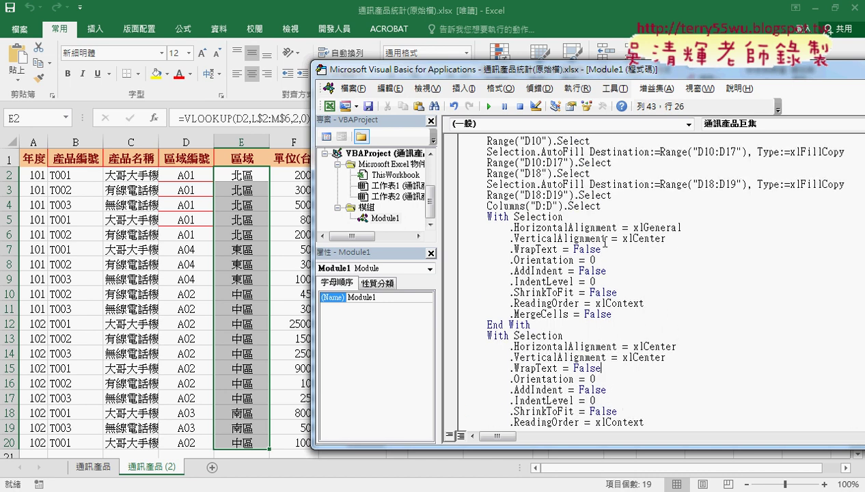
scroll(604, 242, up, 3)
scroll(604, 240, up, 1)
drag(611, 249, 447, 243)
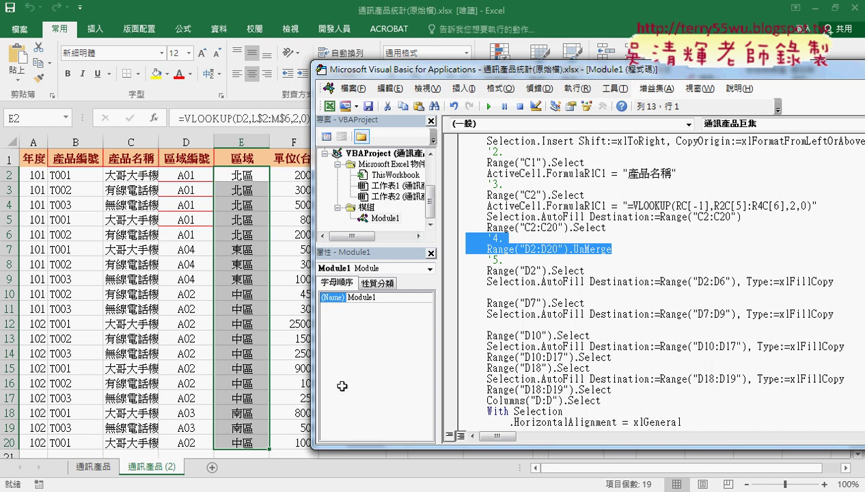
- In the 01_通訊產品統計 notes, highlight the Range("D2:D20").UnMerge line yellow
click(117, 446)
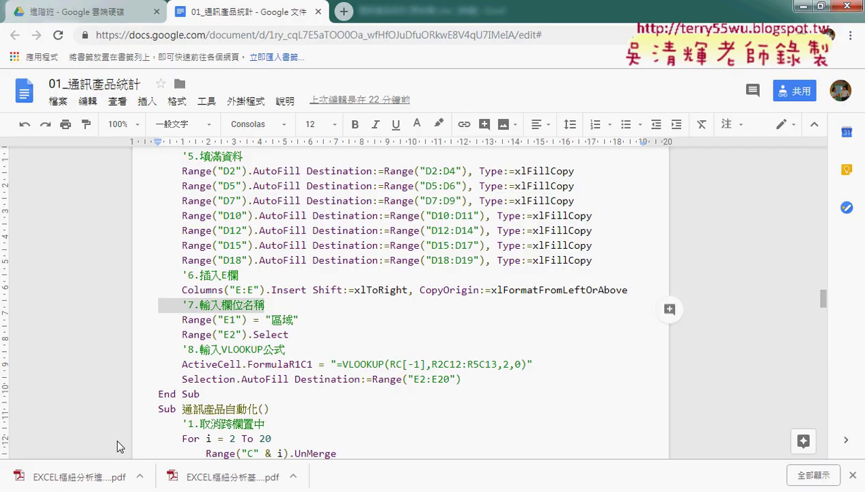
click(103, 14)
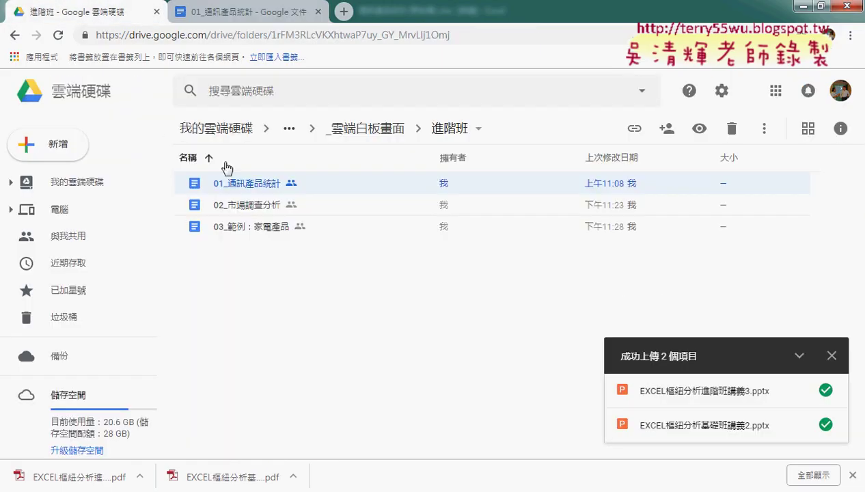
click(265, 21)
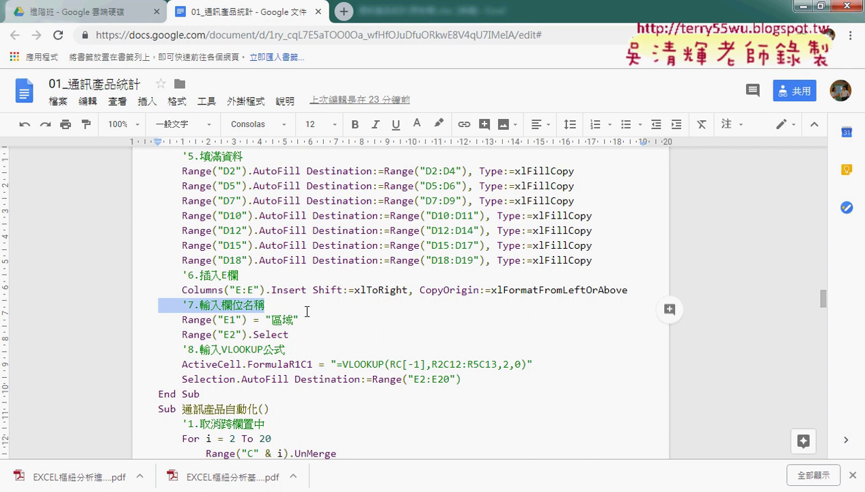
scroll(308, 312, up, 1)
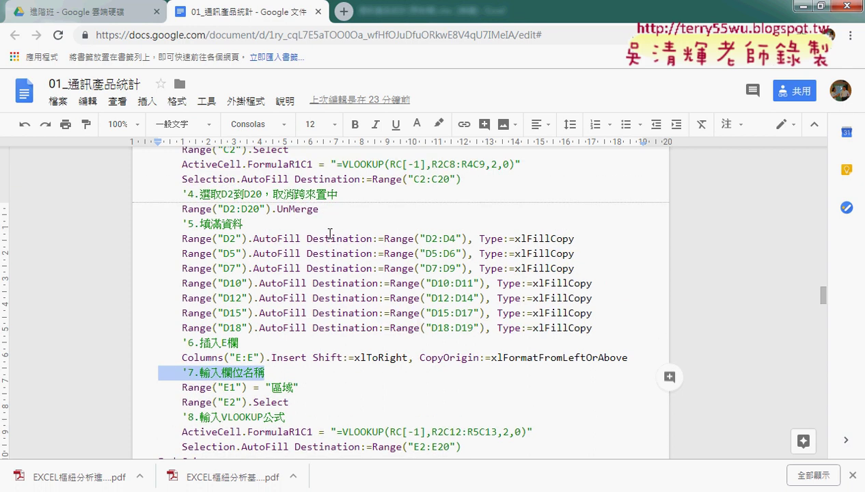
drag(334, 208, 129, 203)
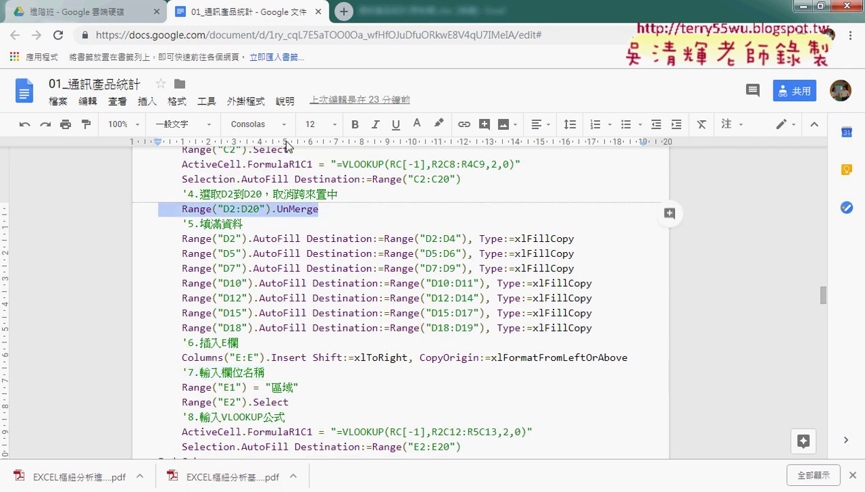
click(437, 123)
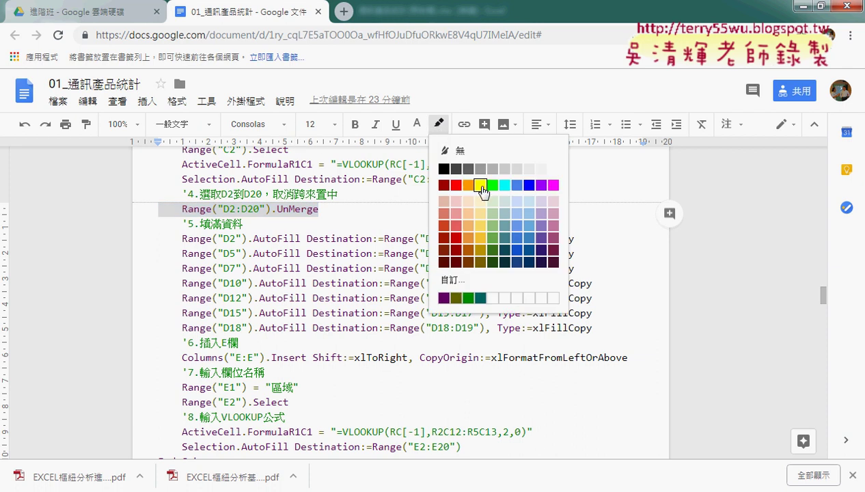
click(480, 184)
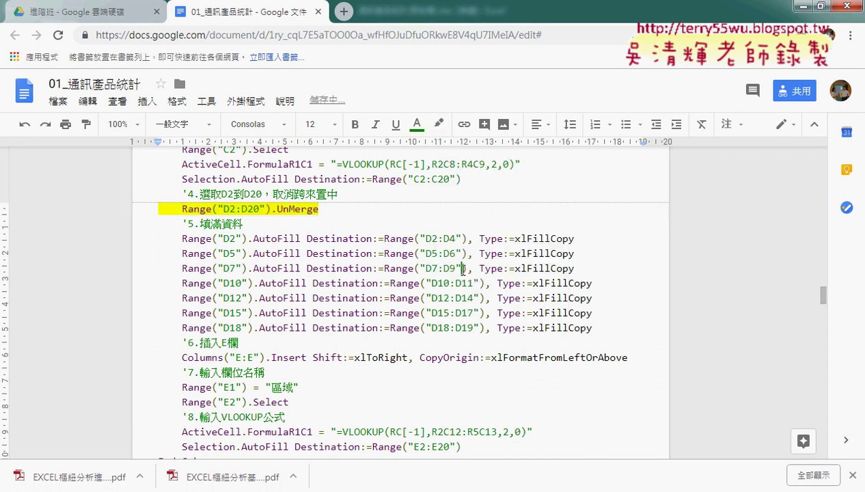